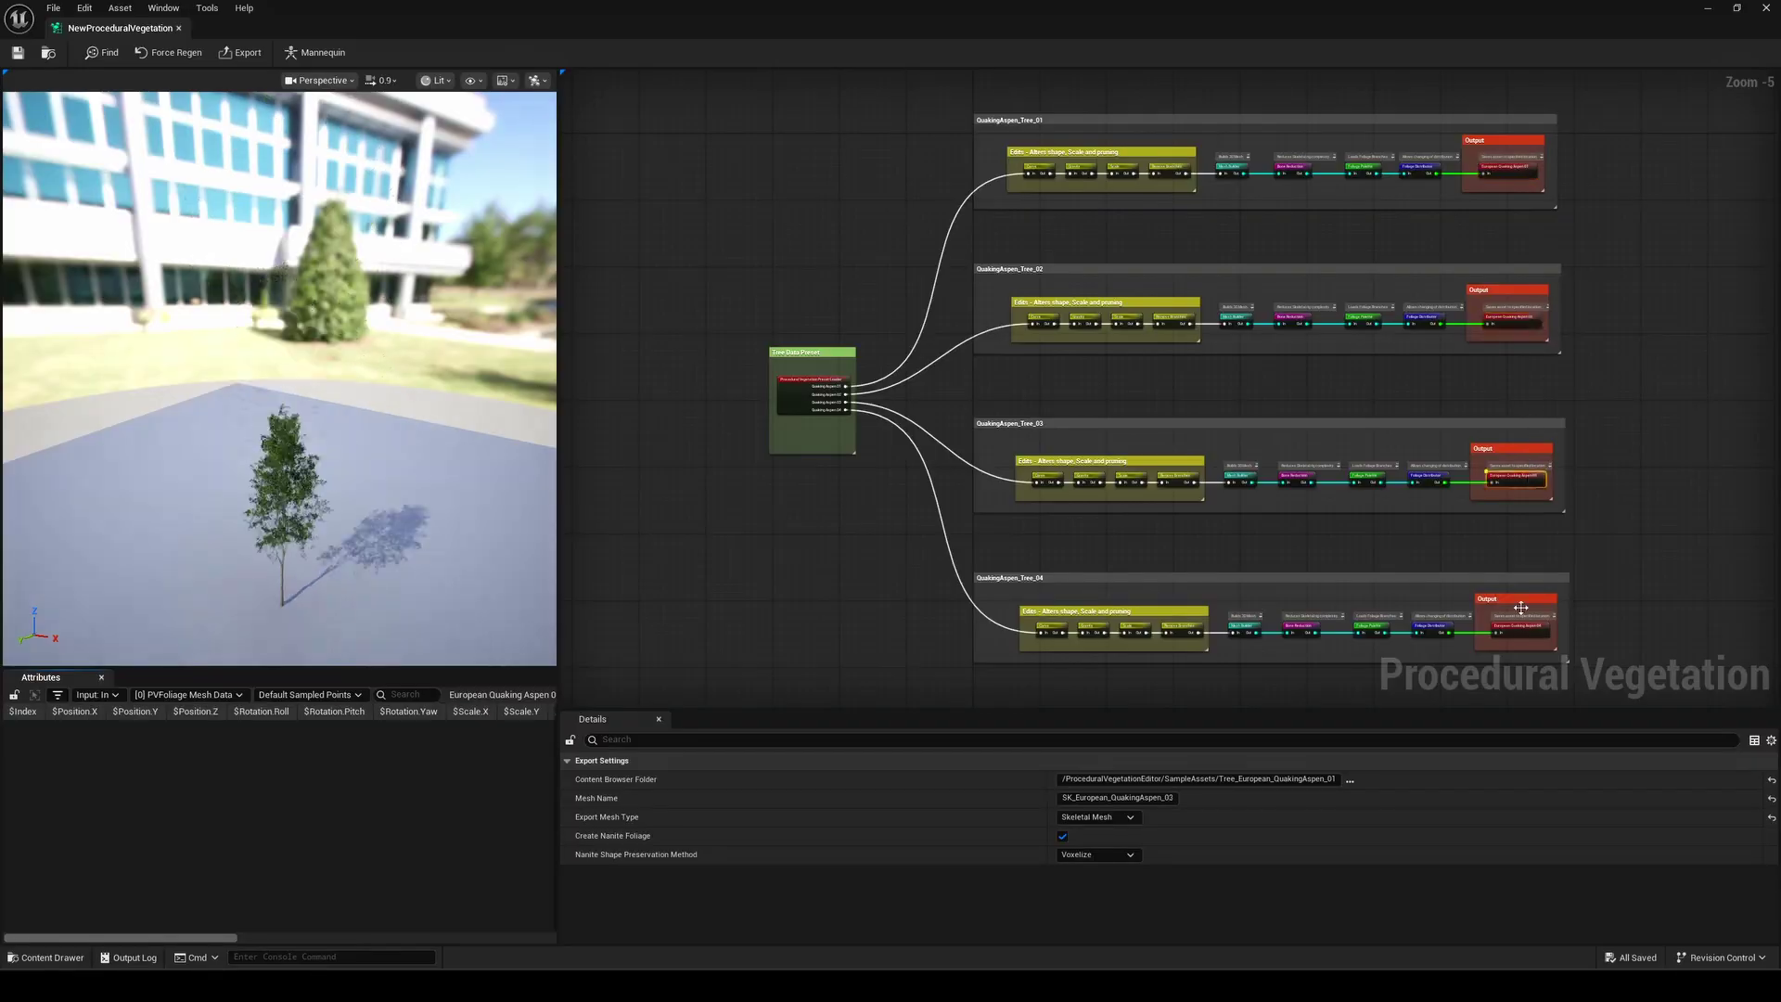
- Adjust the Gravity value of the Gravity node in the QuakingAspen_Tree_01 chain and preview that chain's output mesh
left_click(1521, 607)
left_click(1081, 171)
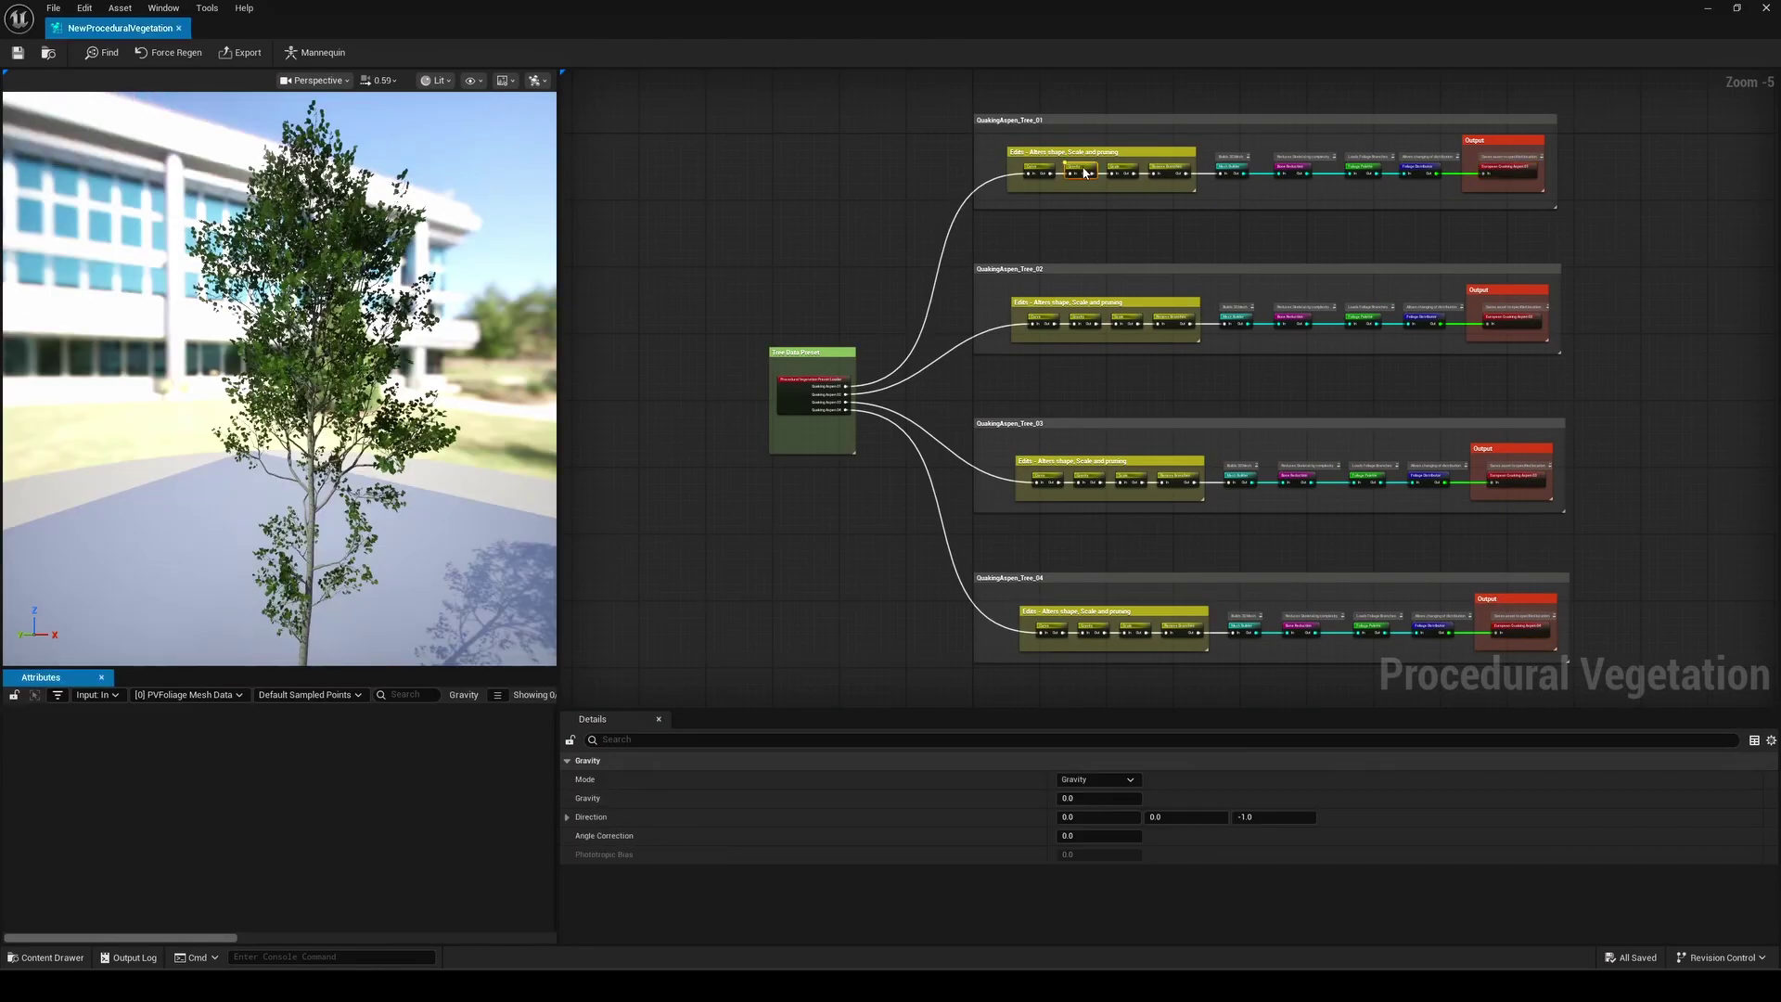
left_click_drag(1076, 798, 1081, 798)
left_click(1507, 170)
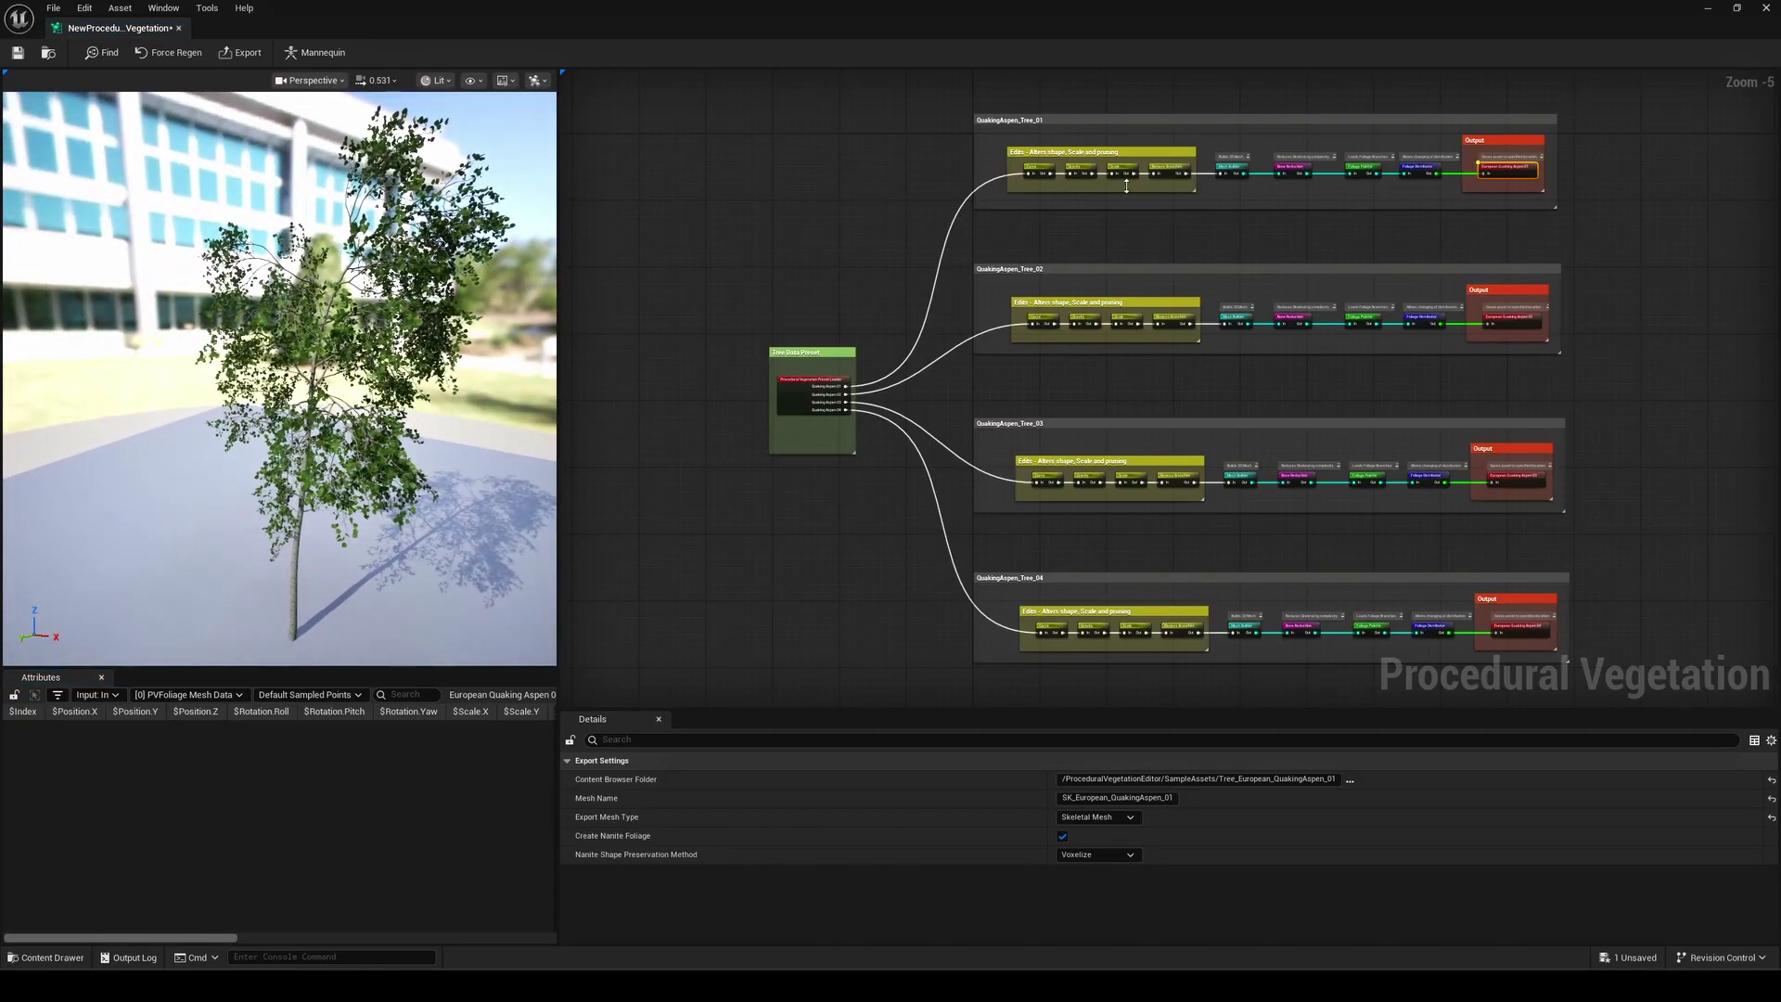
- Raise the Strength of the Bone Reduction node in the QuakingAspen_Tree_01 chain
left_click(1122, 170)
left_click(1299, 171)
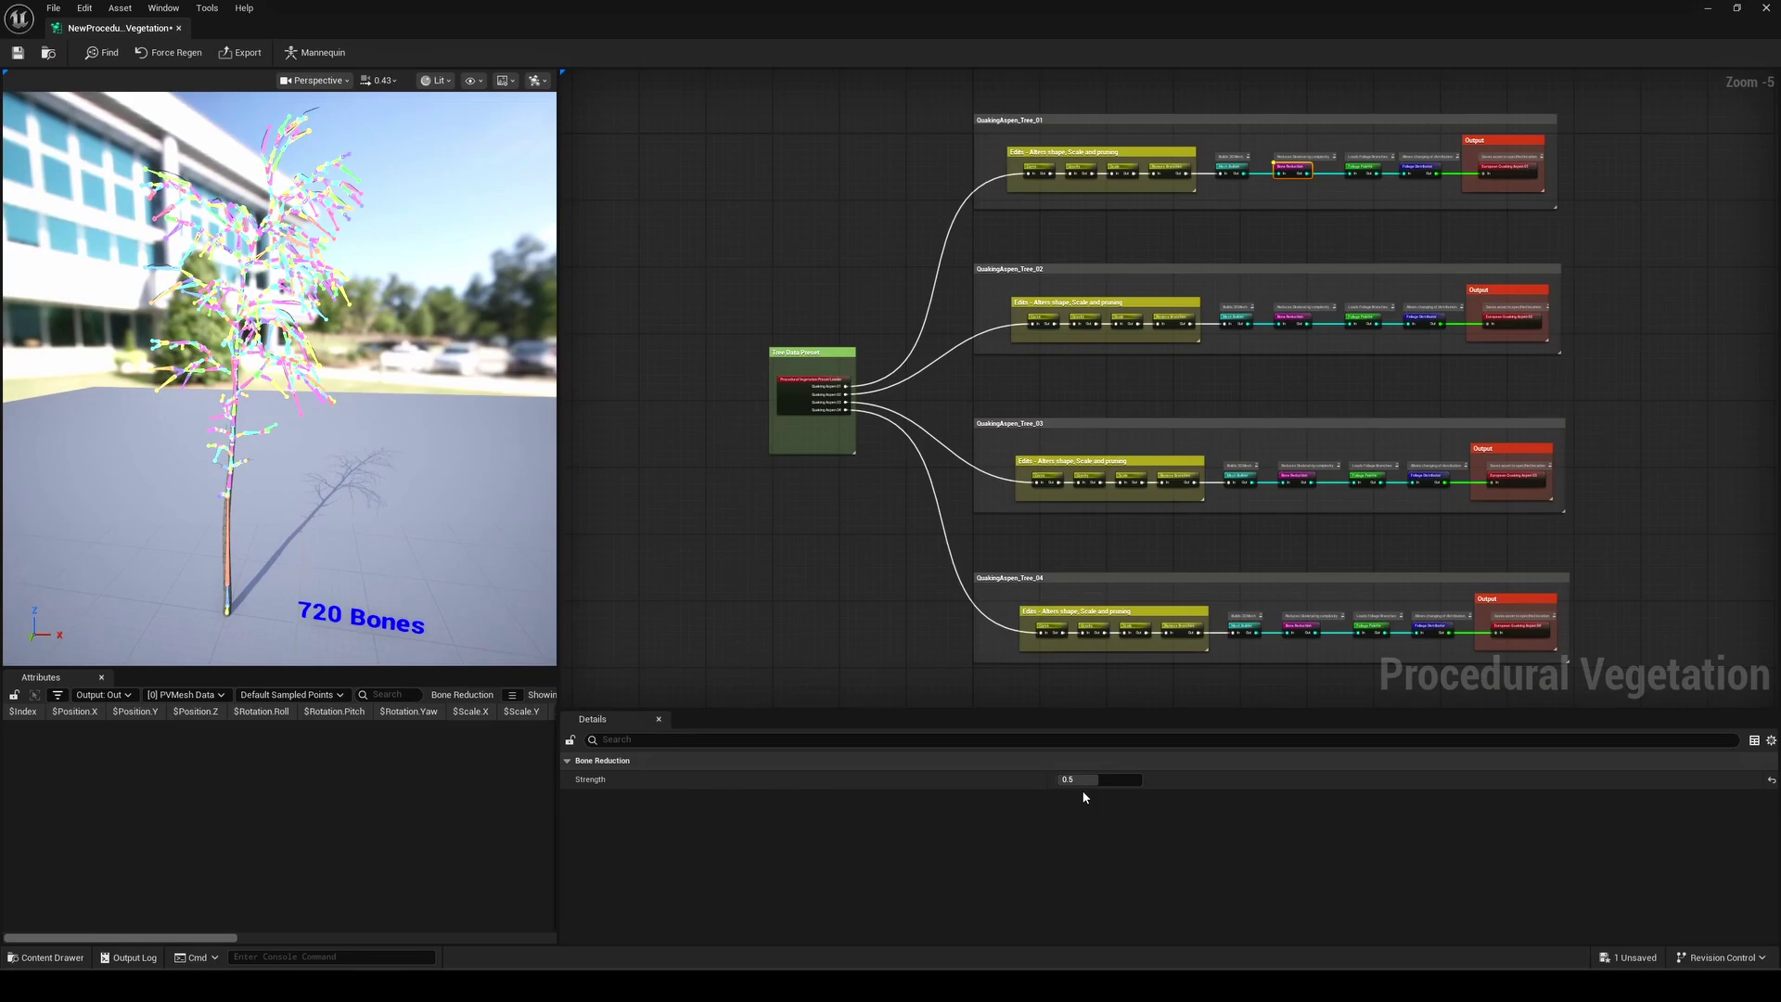
left_click_drag(1081, 782, 1145, 780)
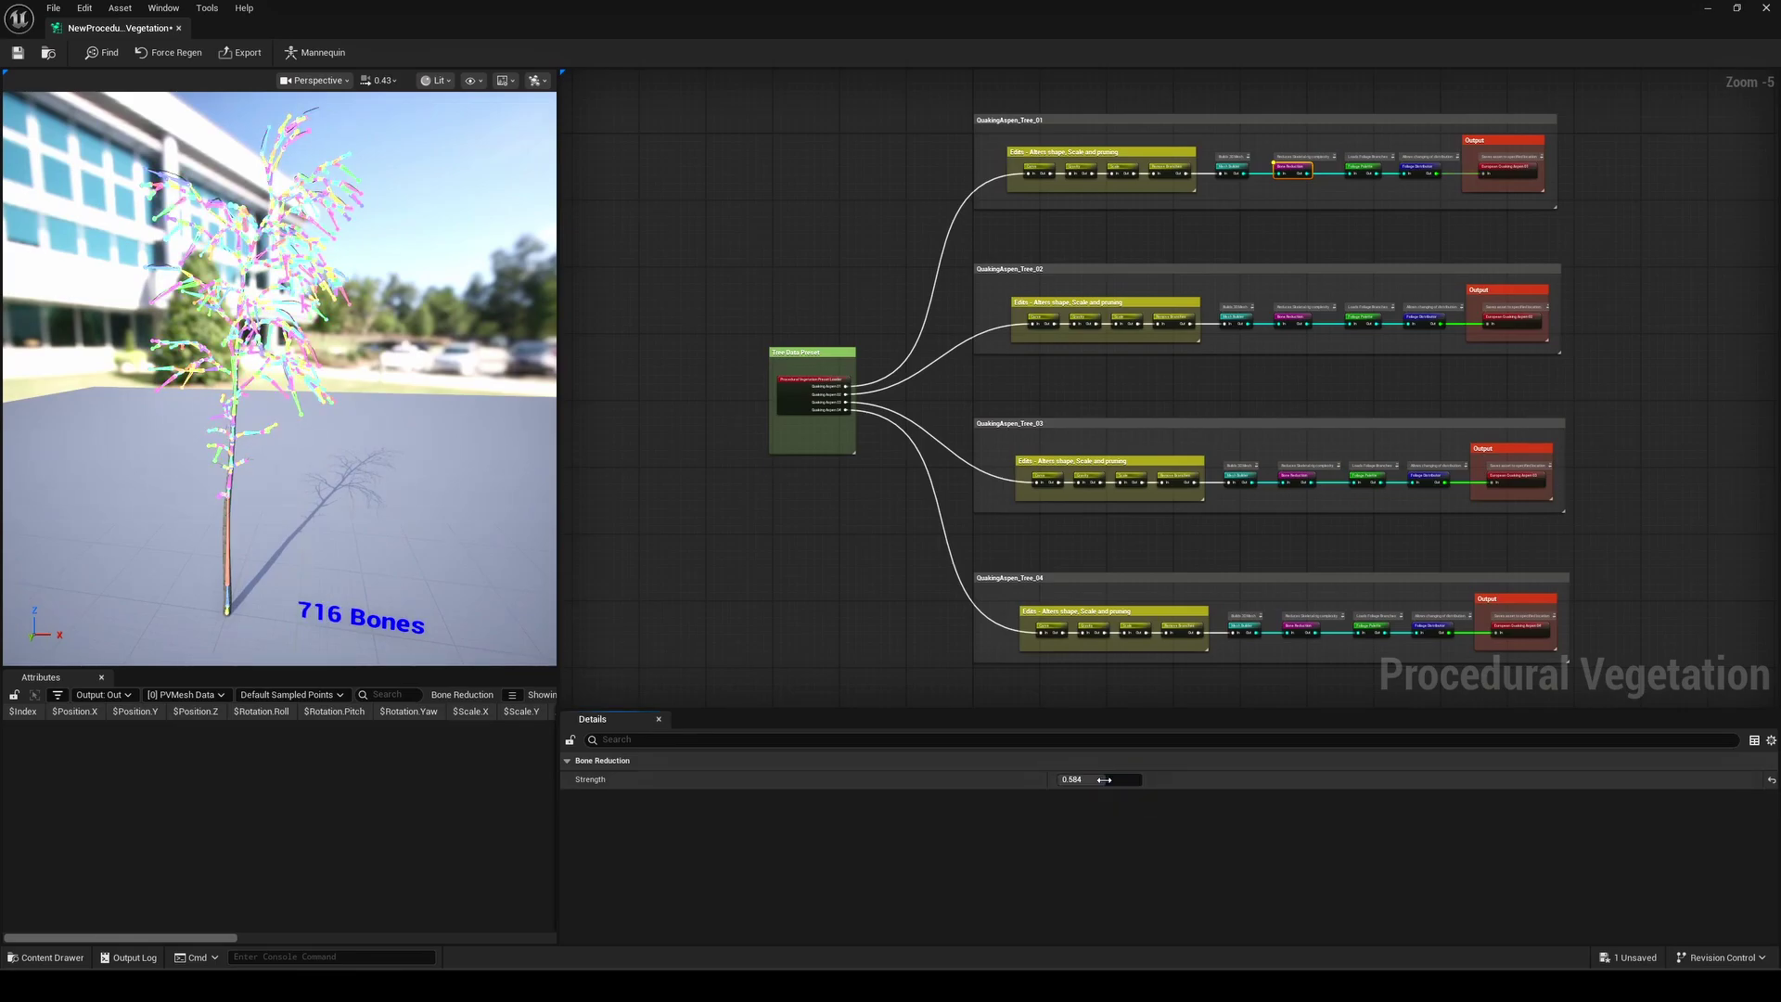
- Toggle Override Distribution on QuakingAspen_Tree_01's Foliage Distributor node and preview the chain's output
left_click(1420, 171)
left_click(1058, 799)
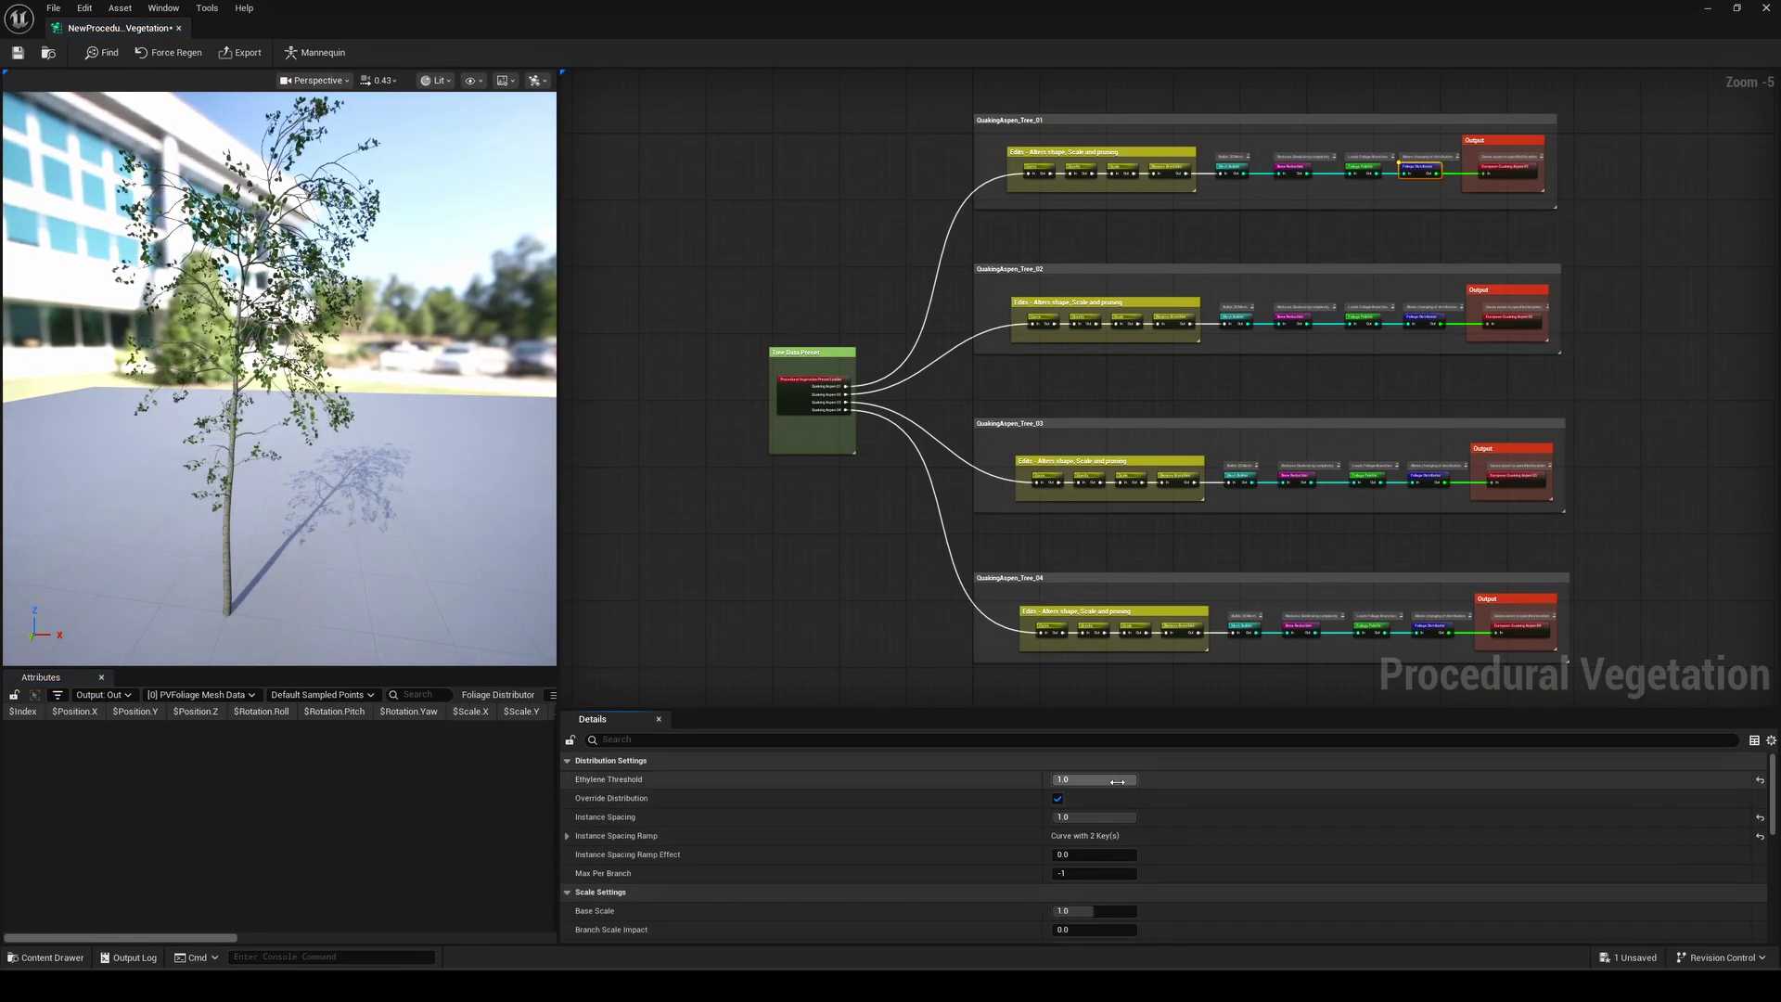
left_click(1058, 799)
left_click(1523, 174)
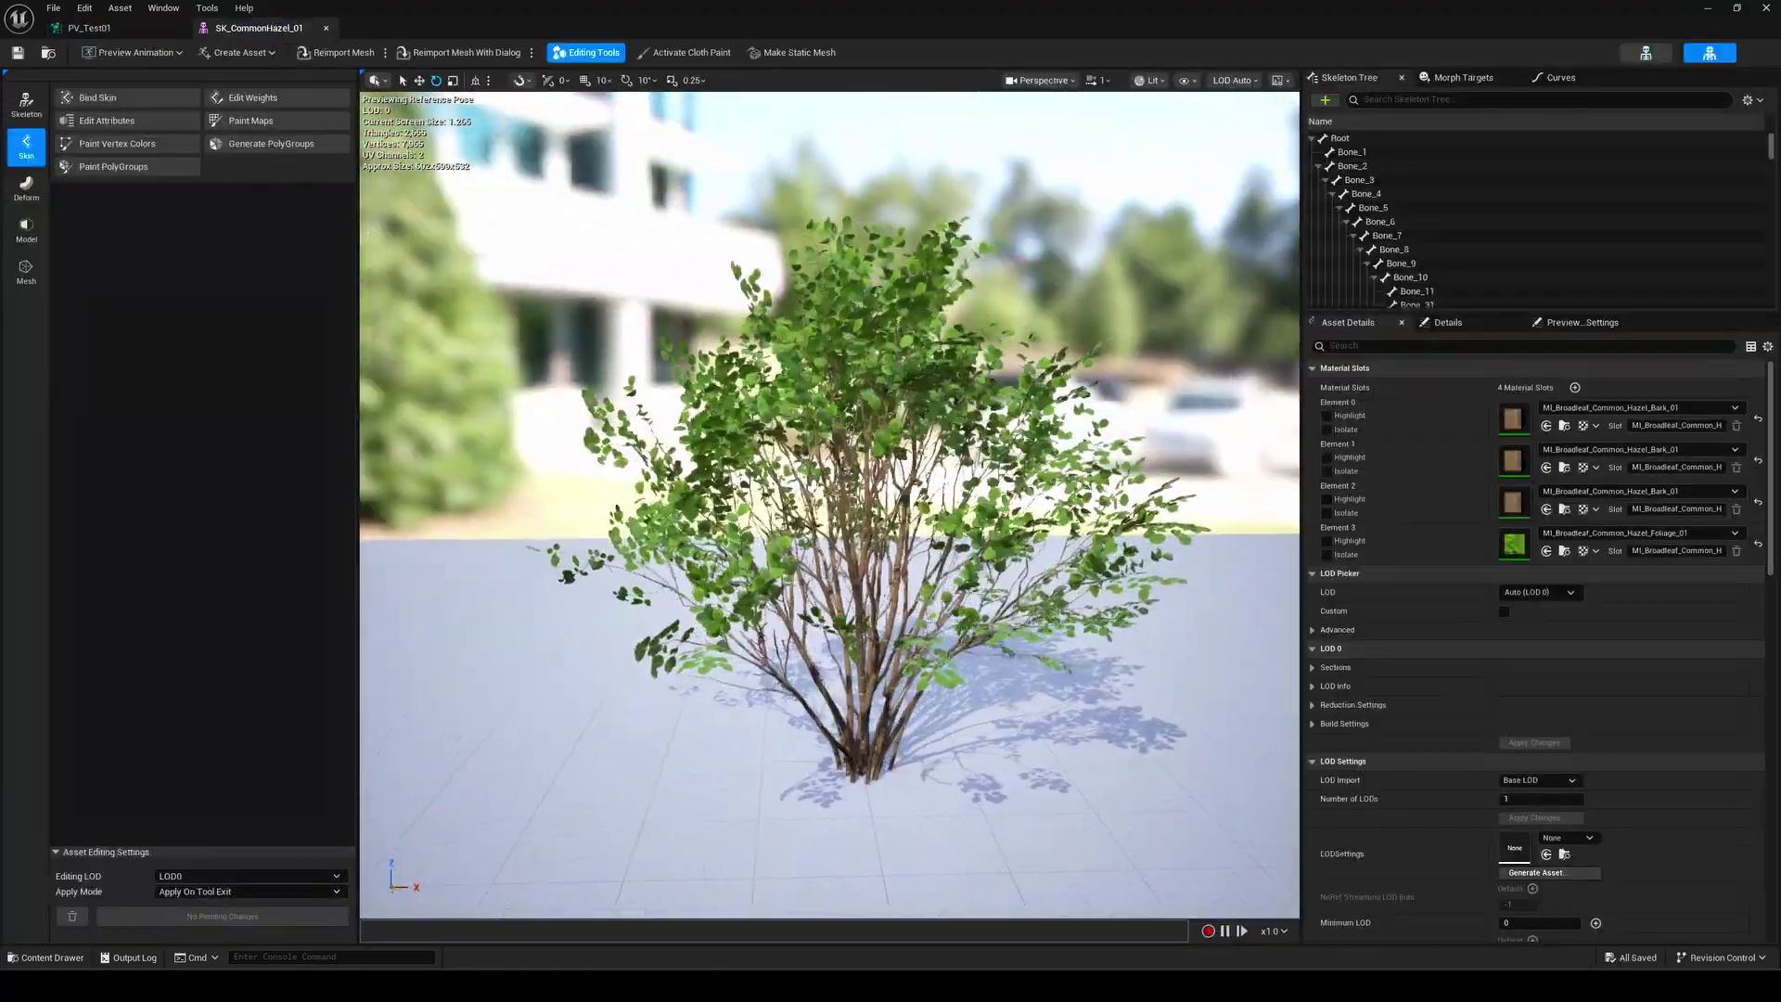
- Select Bone_8 in the SK_CommonHazel_01 skeleton and rotate it to bend the branch
left_click_drag(872, 468, 840, 464, "alt")
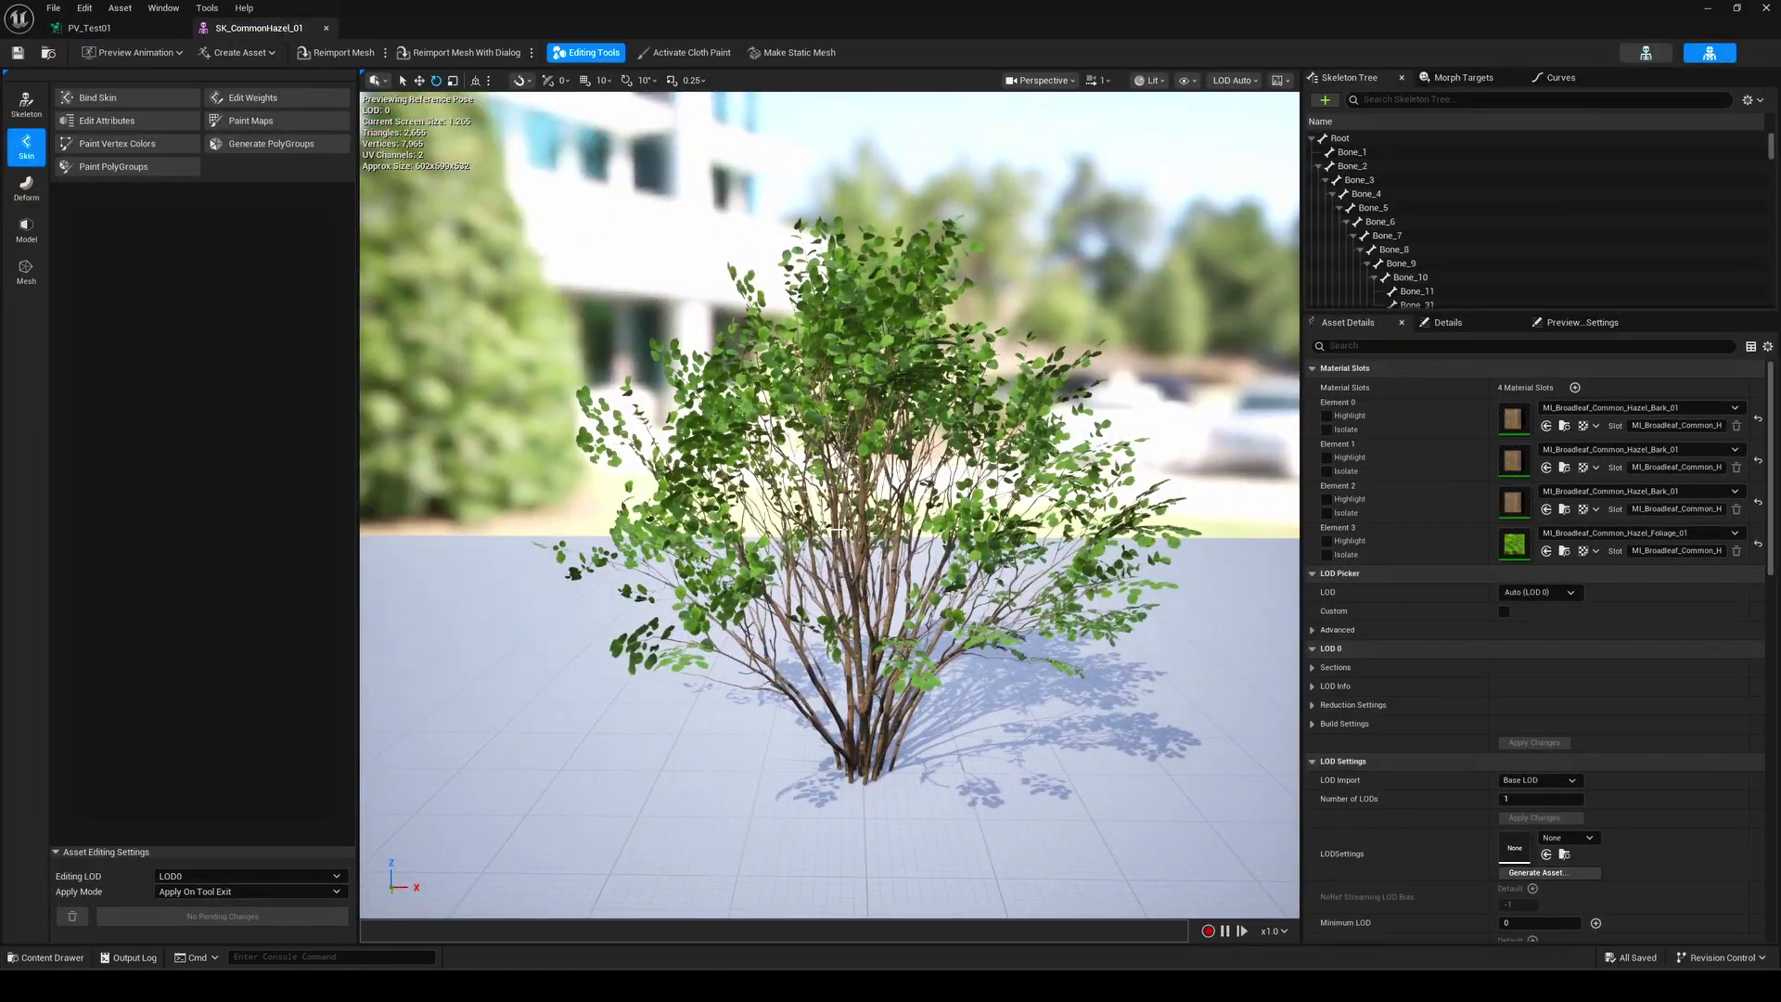
left_click(1392, 250)
left_click_drag(1006, 469, 990, 397)
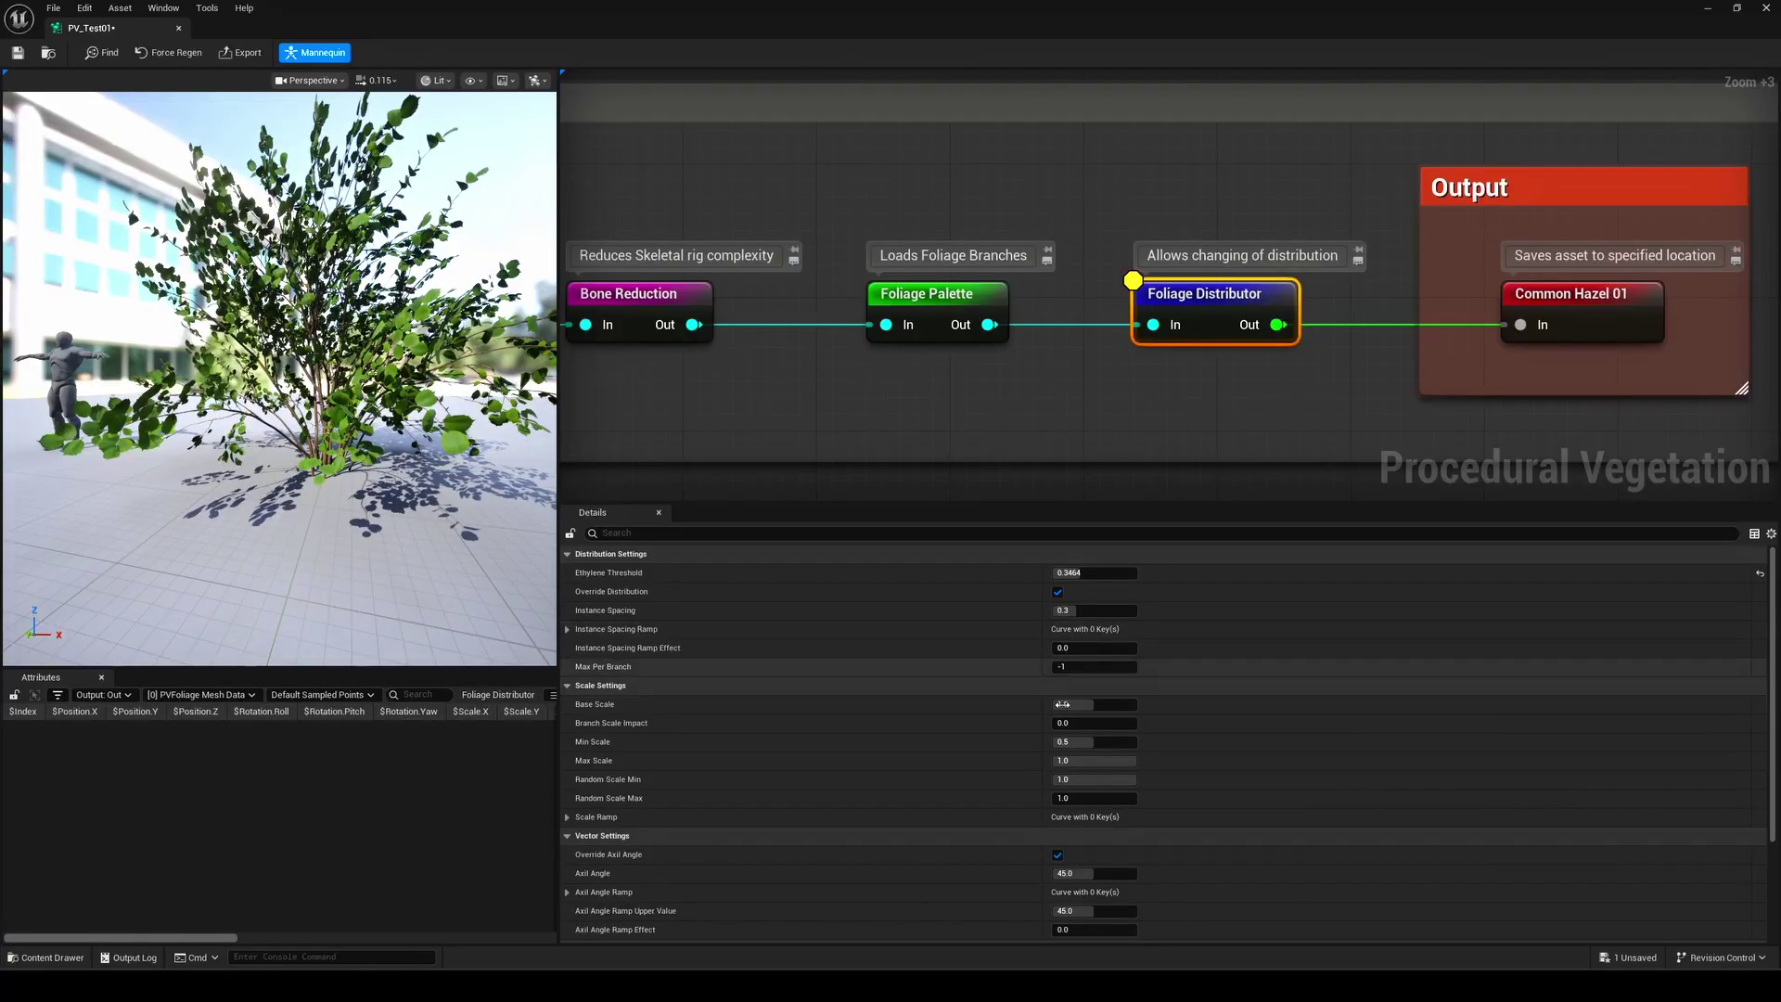
- Raise the Base Scale and Axil Angle of the Foliage Distributor node feeding the Common Hazel 01 output
left_click_drag(1076, 704, 1131, 704)
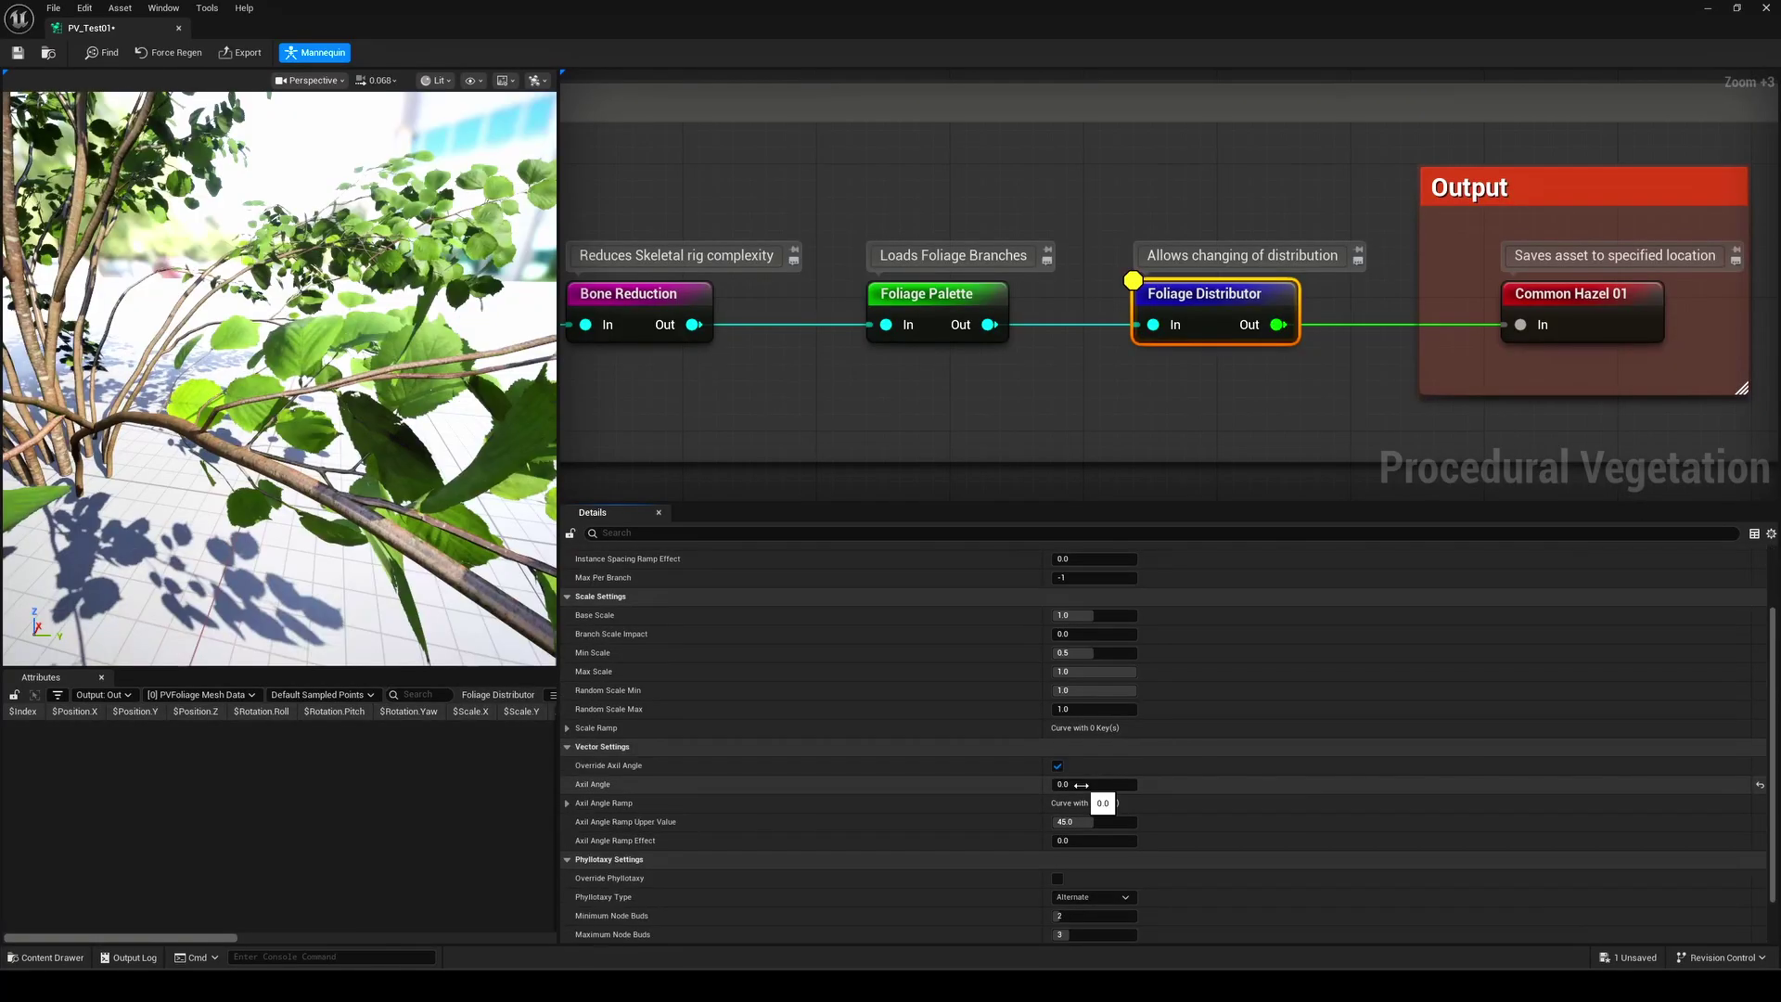
left_click_drag(1081, 785, 1099, 784)
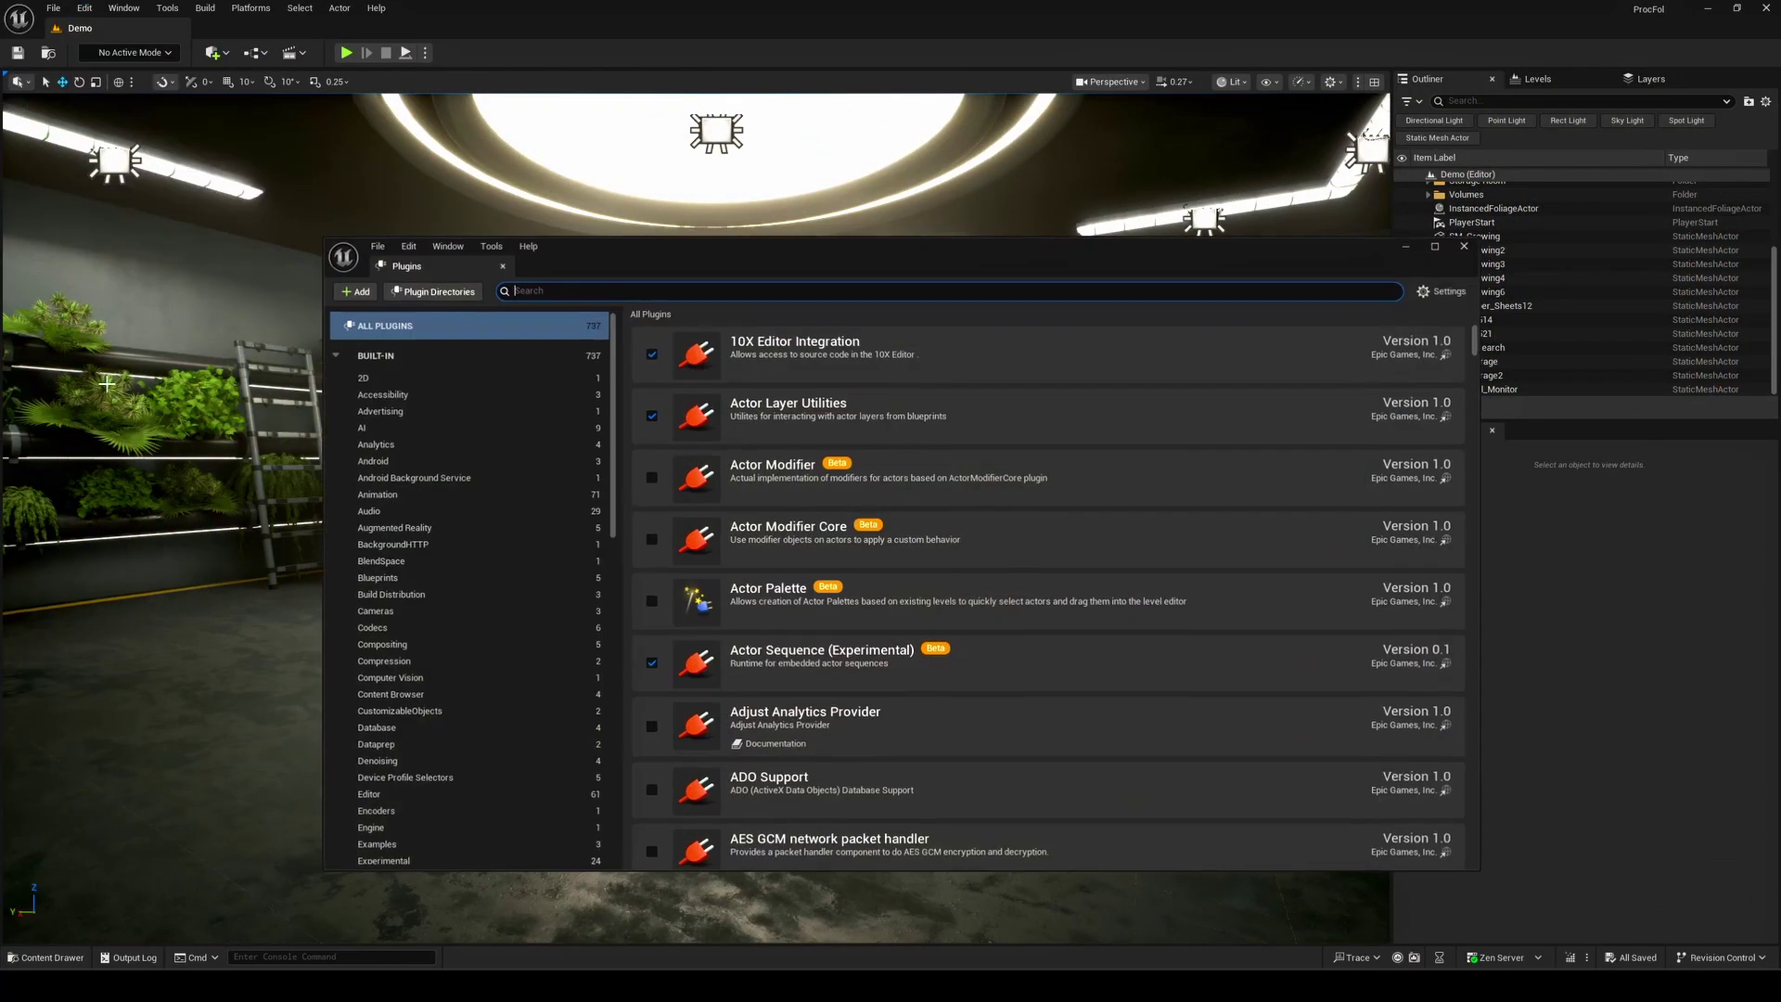
- Search the Plugins list for "Procedural V" and the Project Settings for "Nanite Foliage"
type("Procedural V")
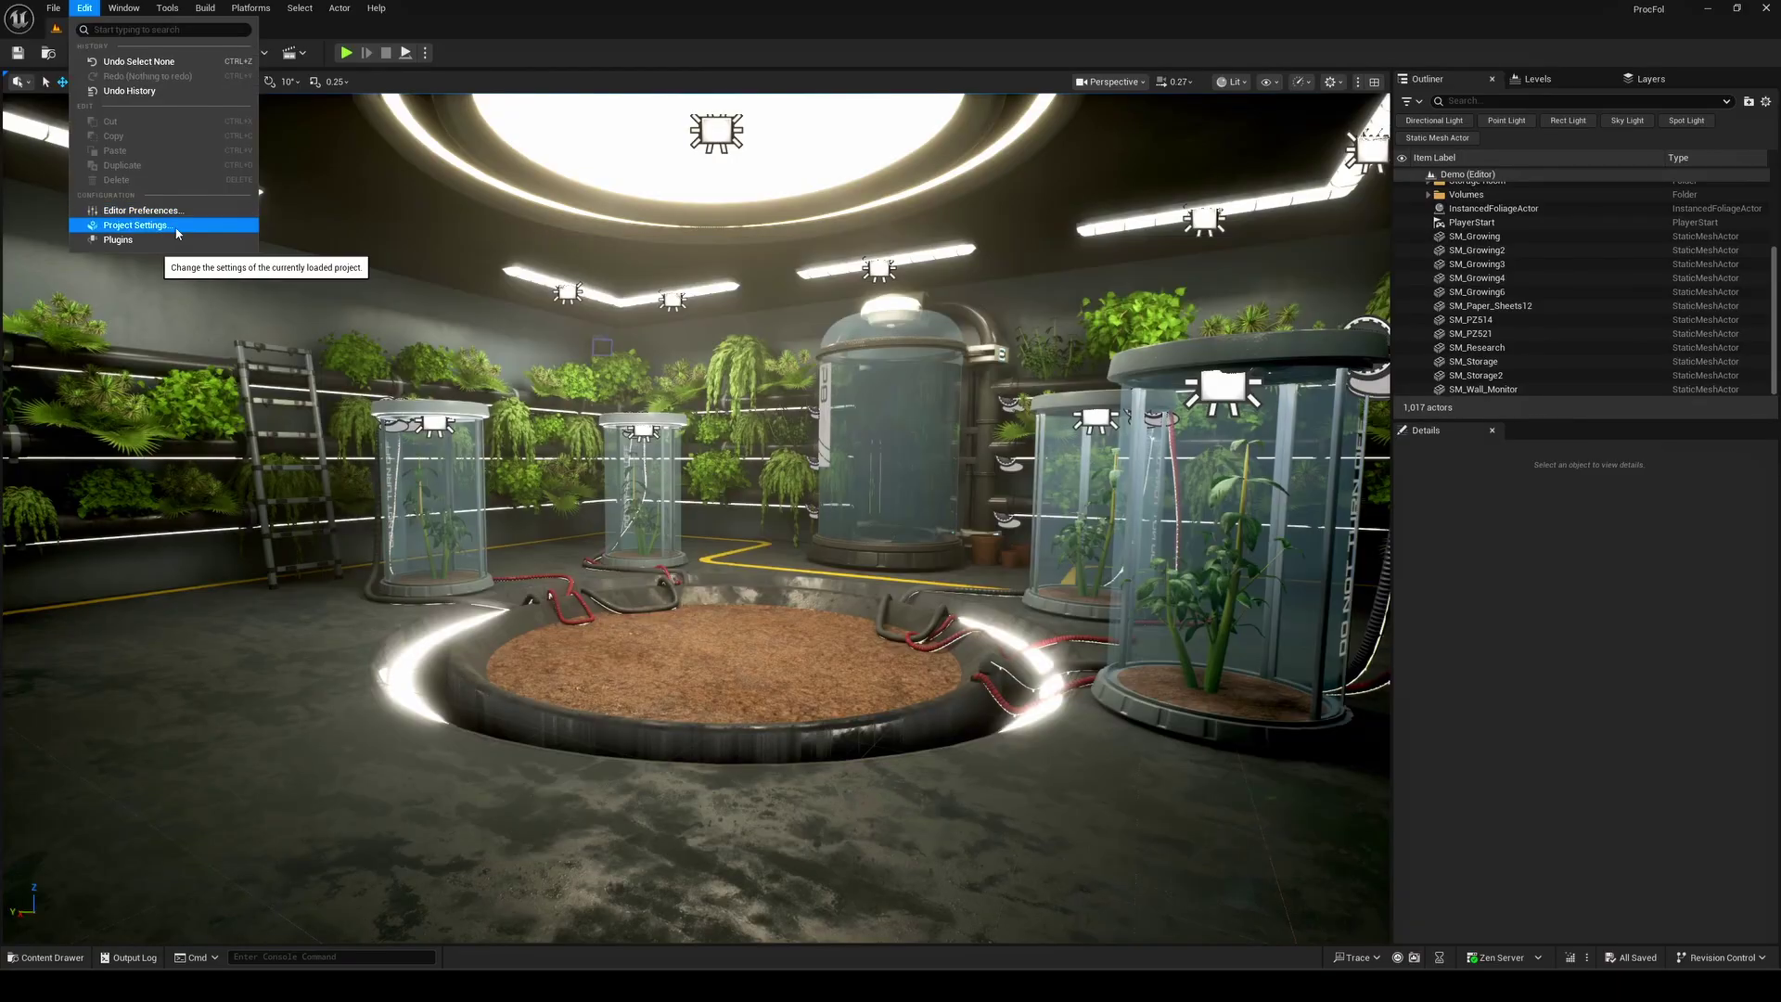
left_click(162, 226)
type("Nanite Foliage")
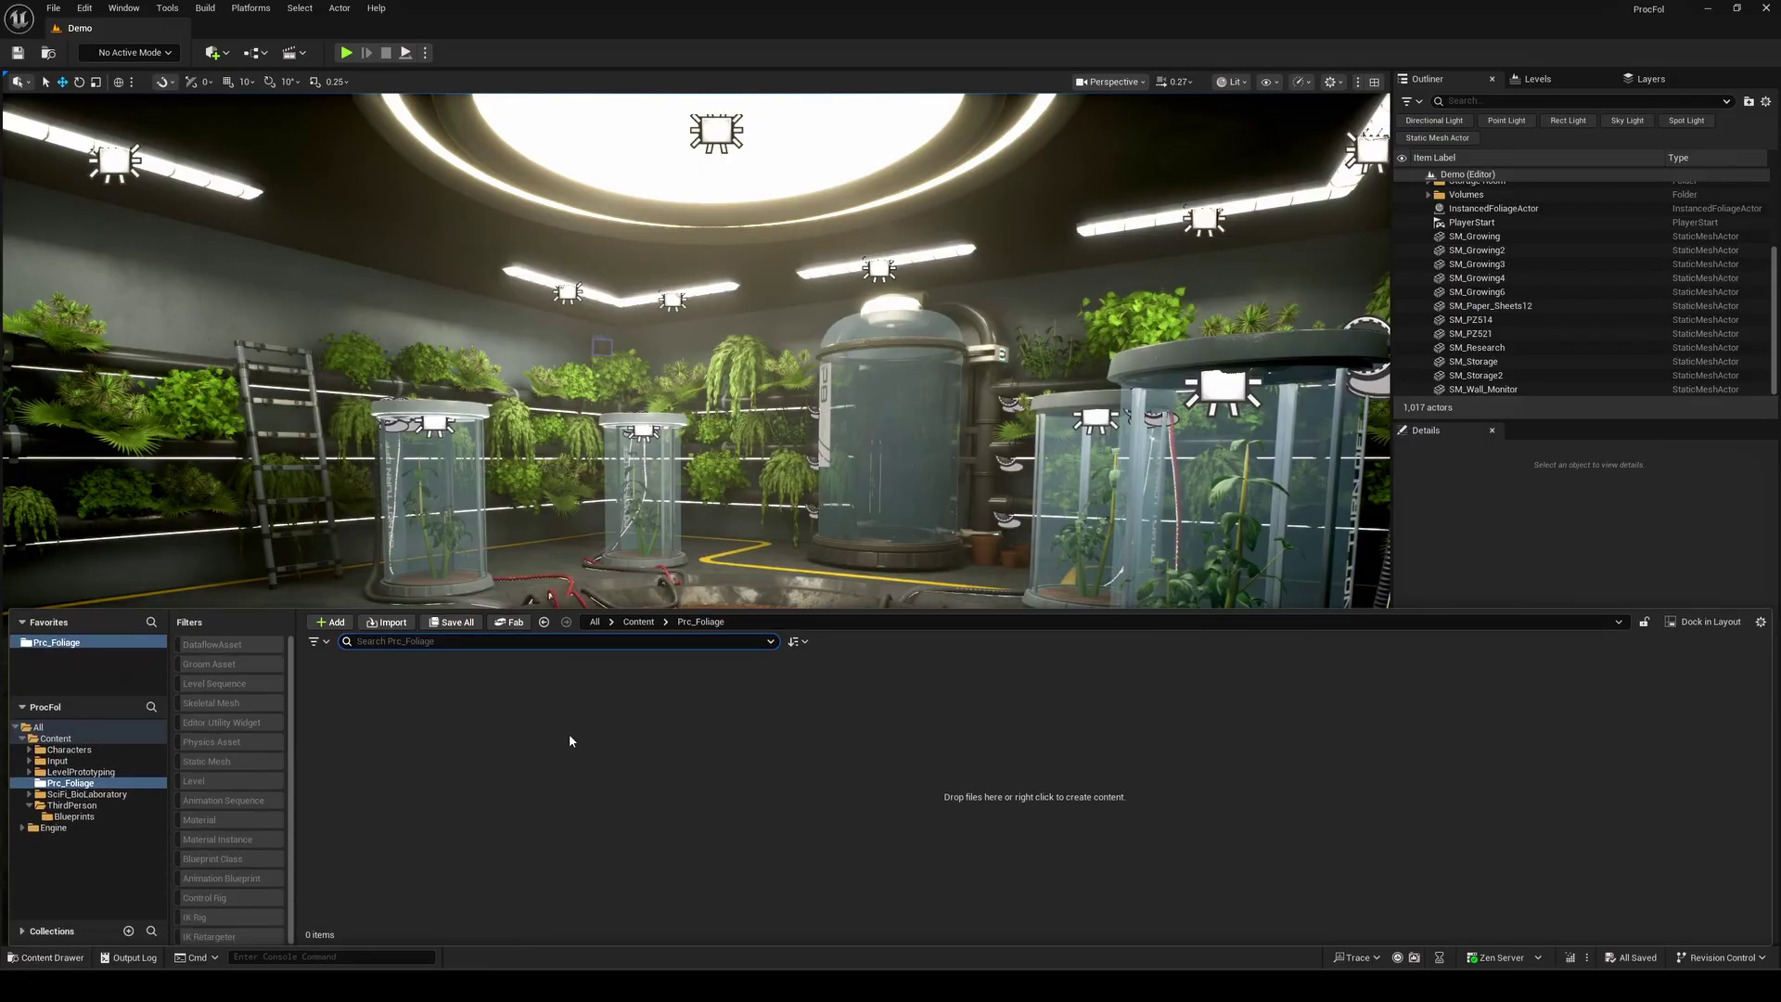
- Create a Procedural Vegetation asset in the Prc_Foliage folder from the PVE_CommonHazel_01 sample and name it PV_Test01
right_click(570, 740)
mouse_move(650, 506)
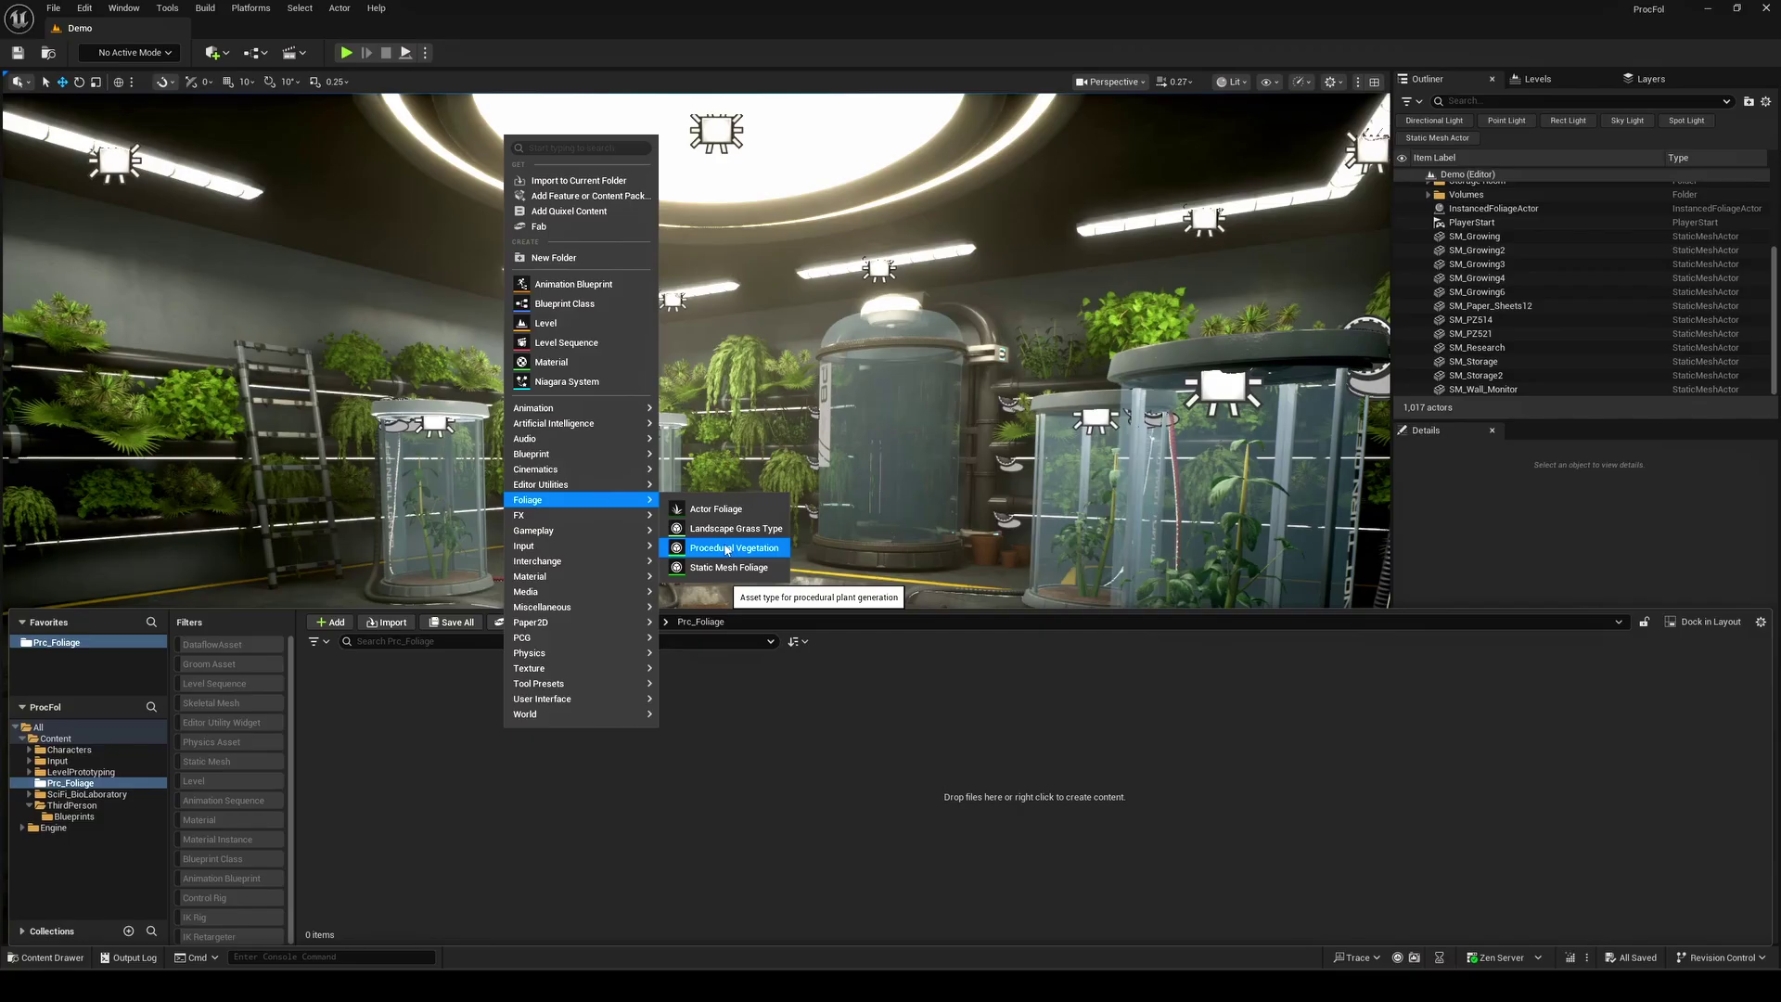
left_click(800, 555)
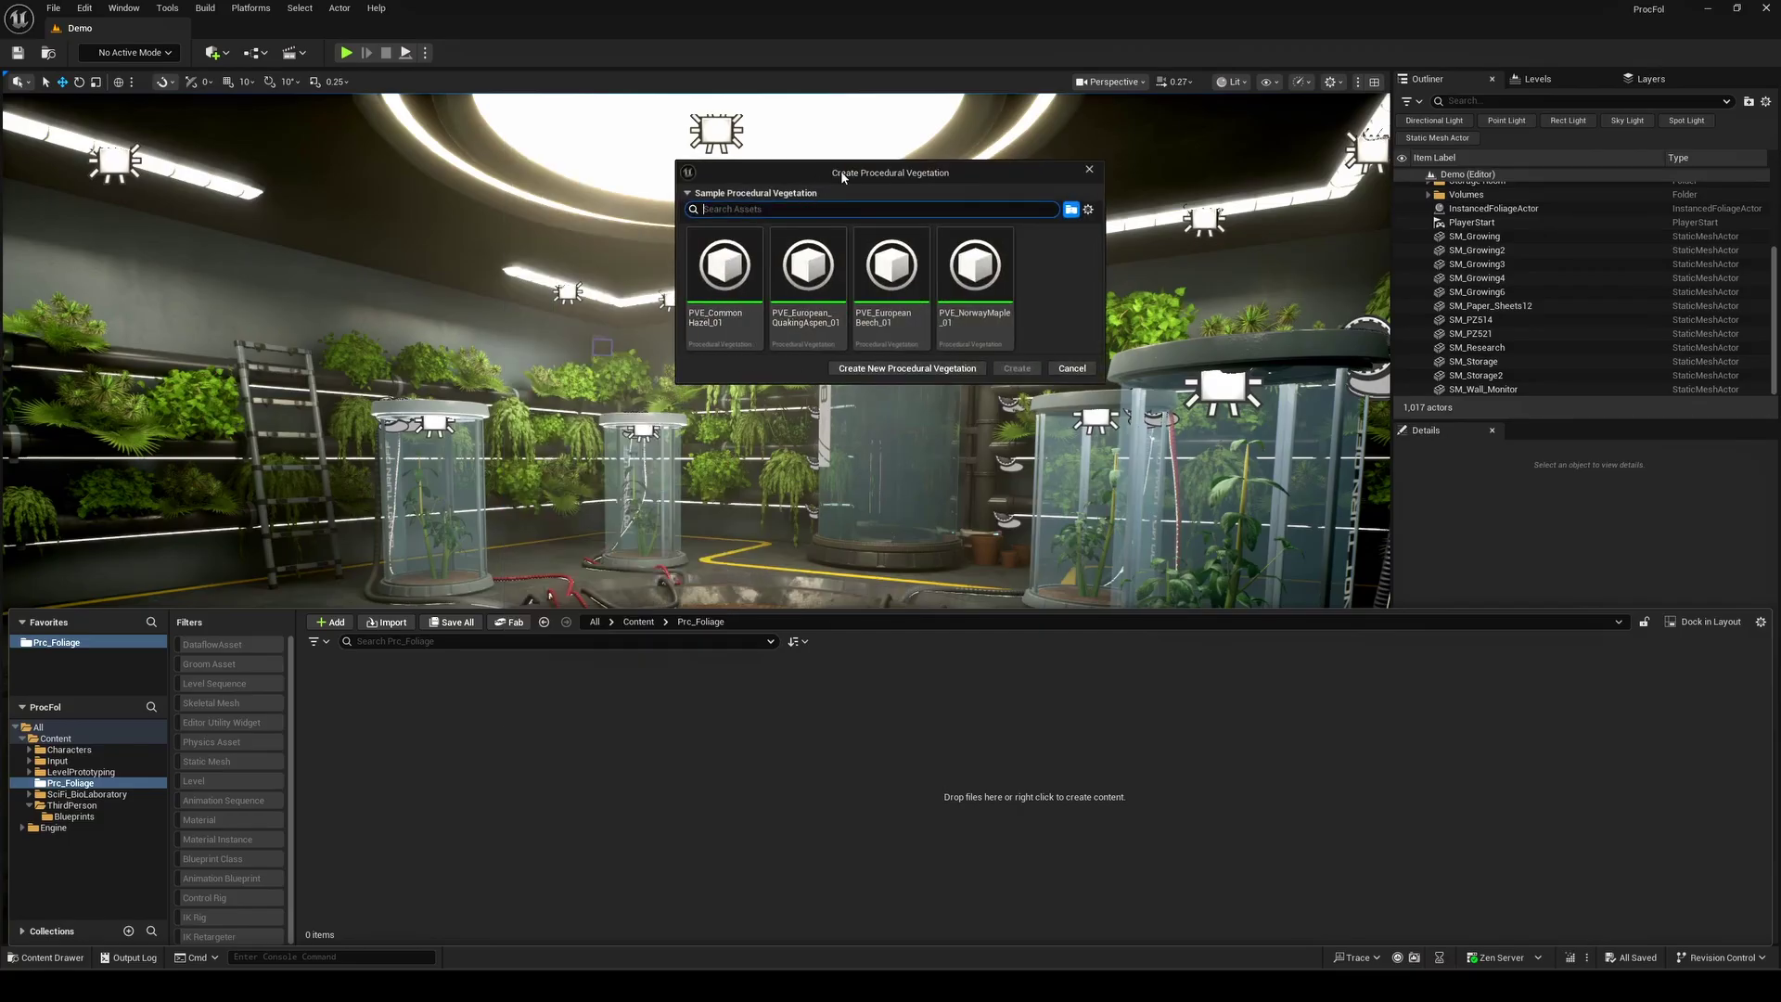
left_click_drag(843, 176, 793, 277)
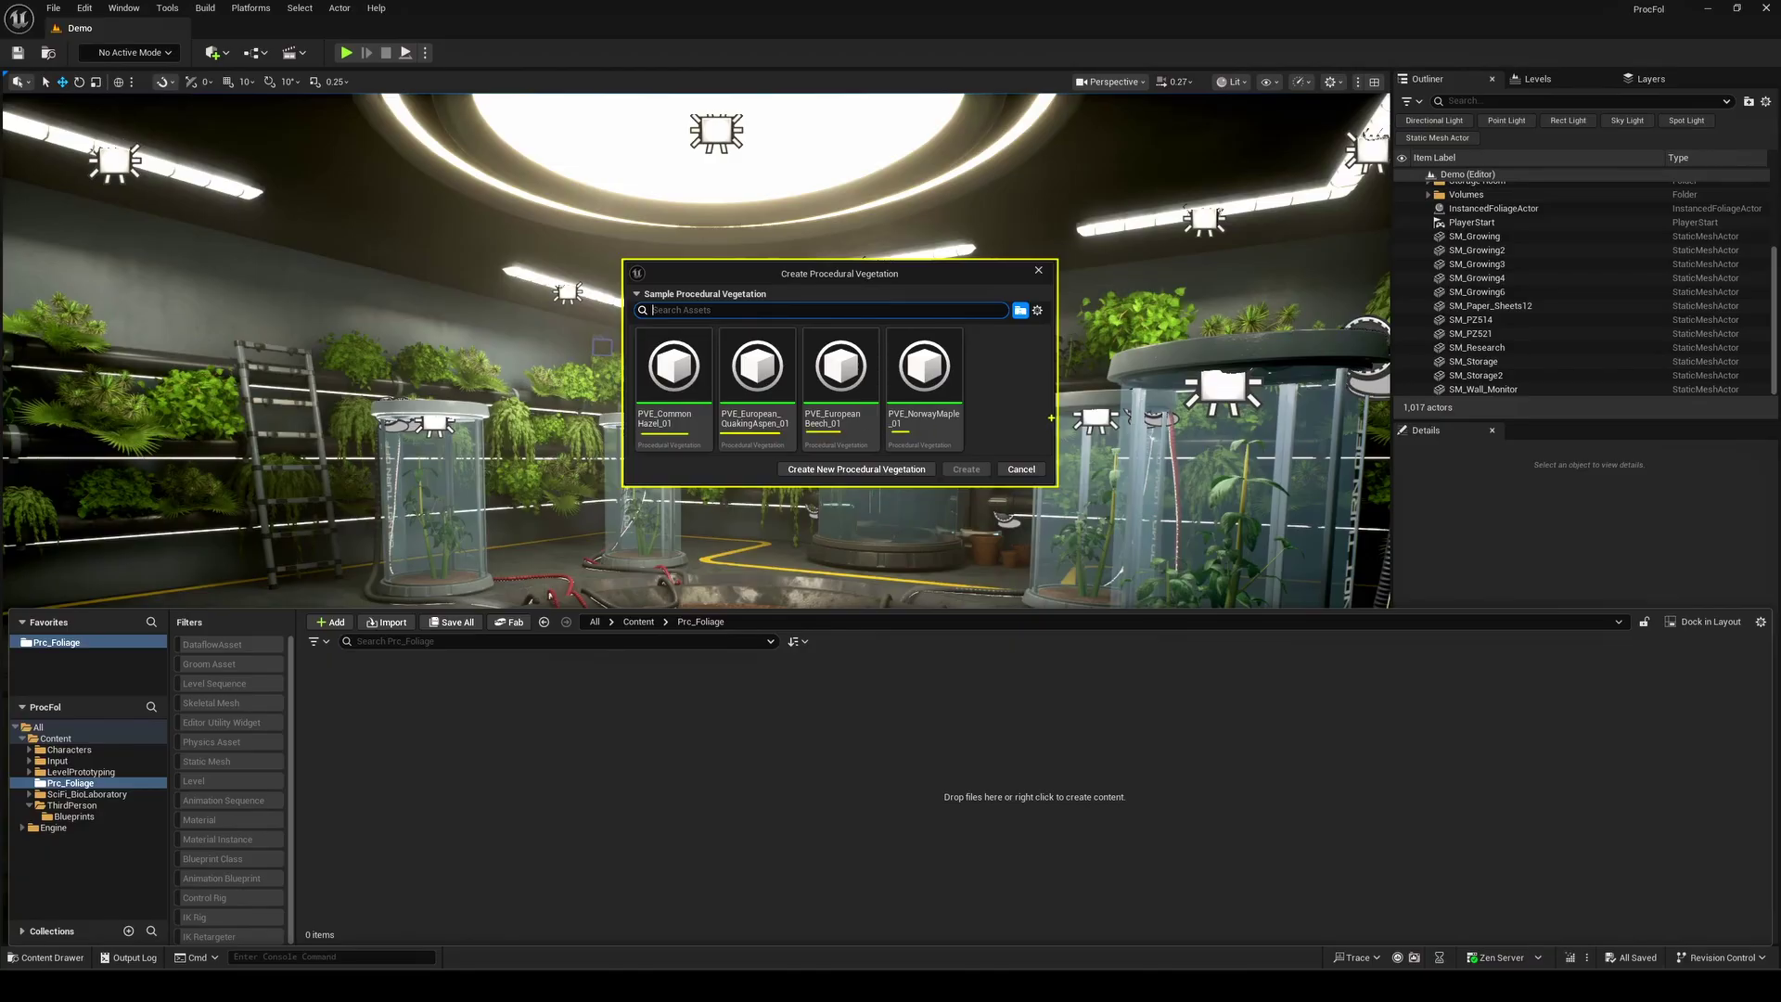
left_click(673, 376)
left_click(966, 470)
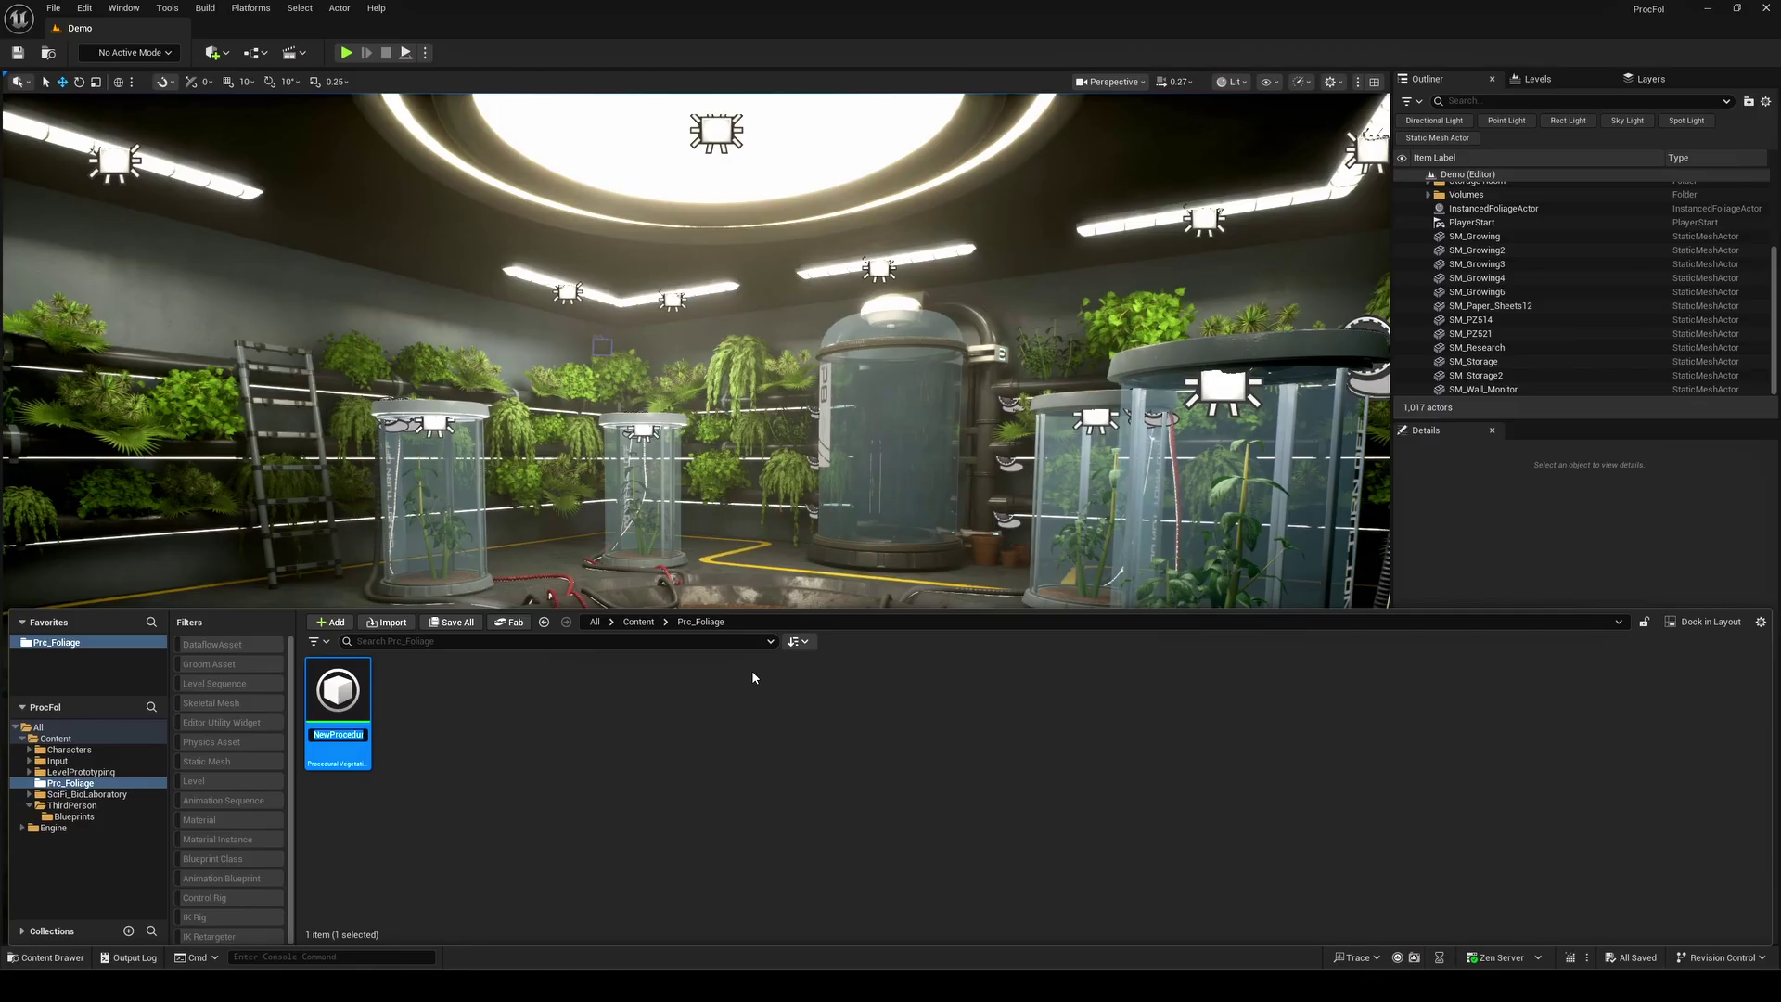
type("PV_Test01")
key("Return")
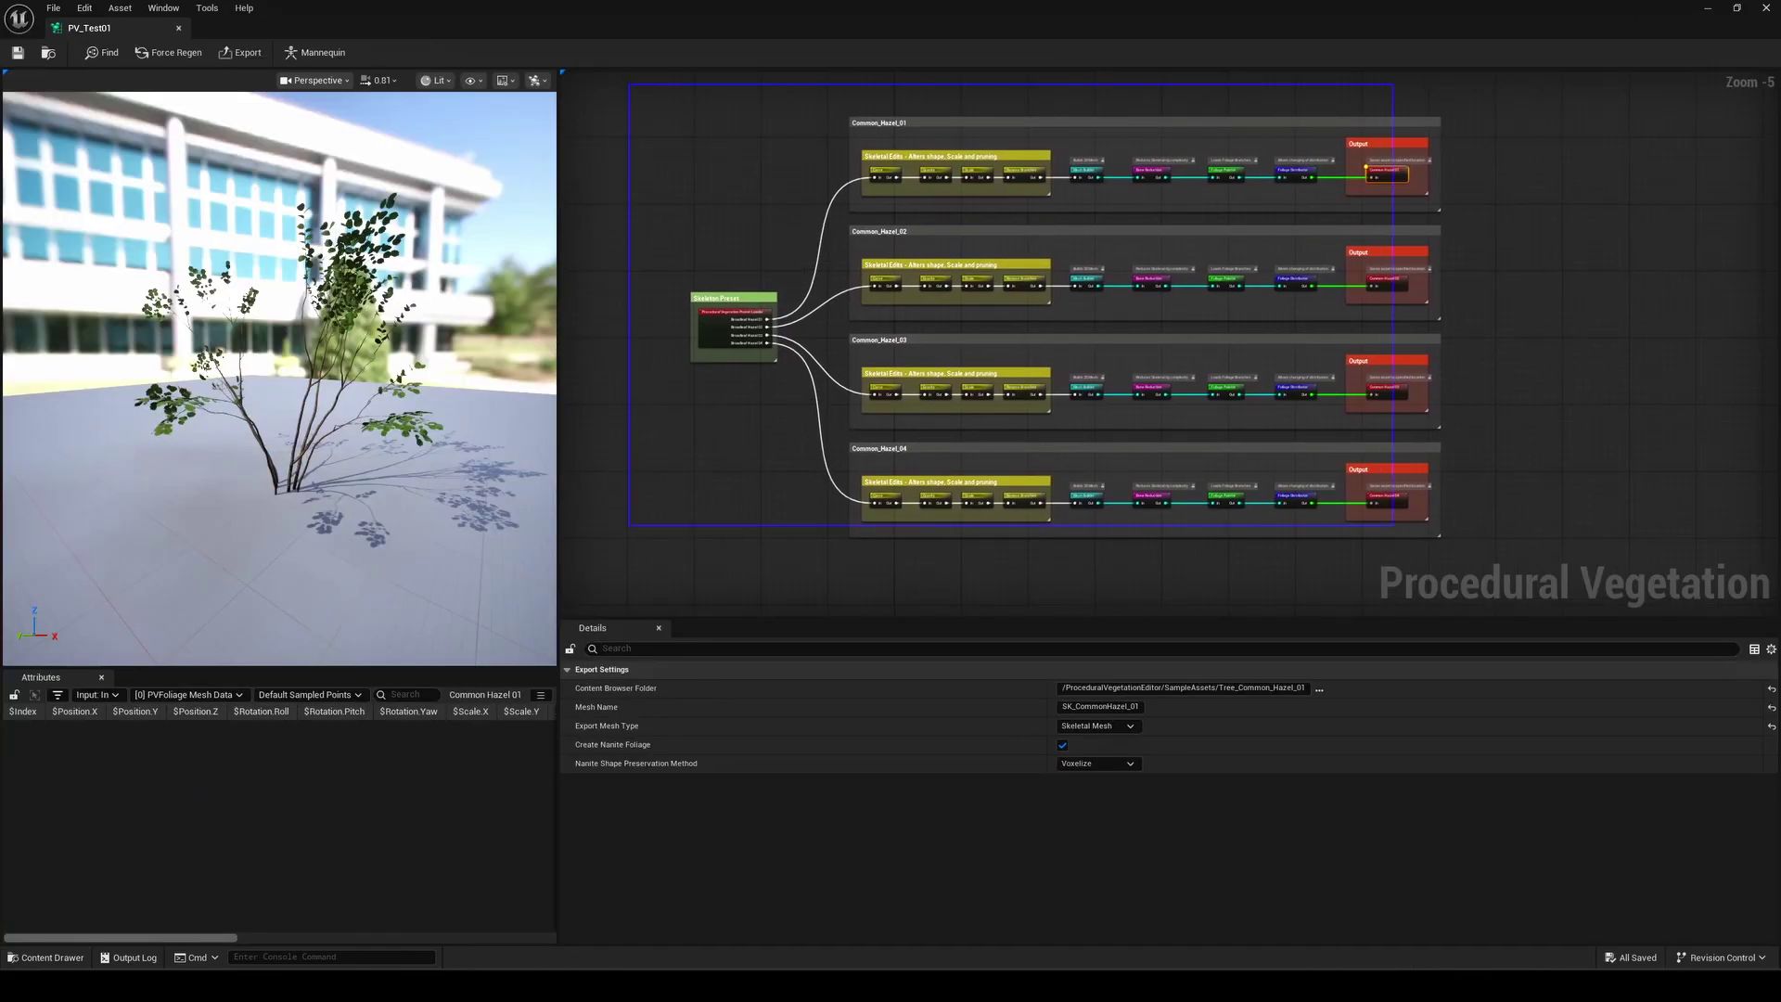
left_click_drag(1392, 524, 1517, 552)
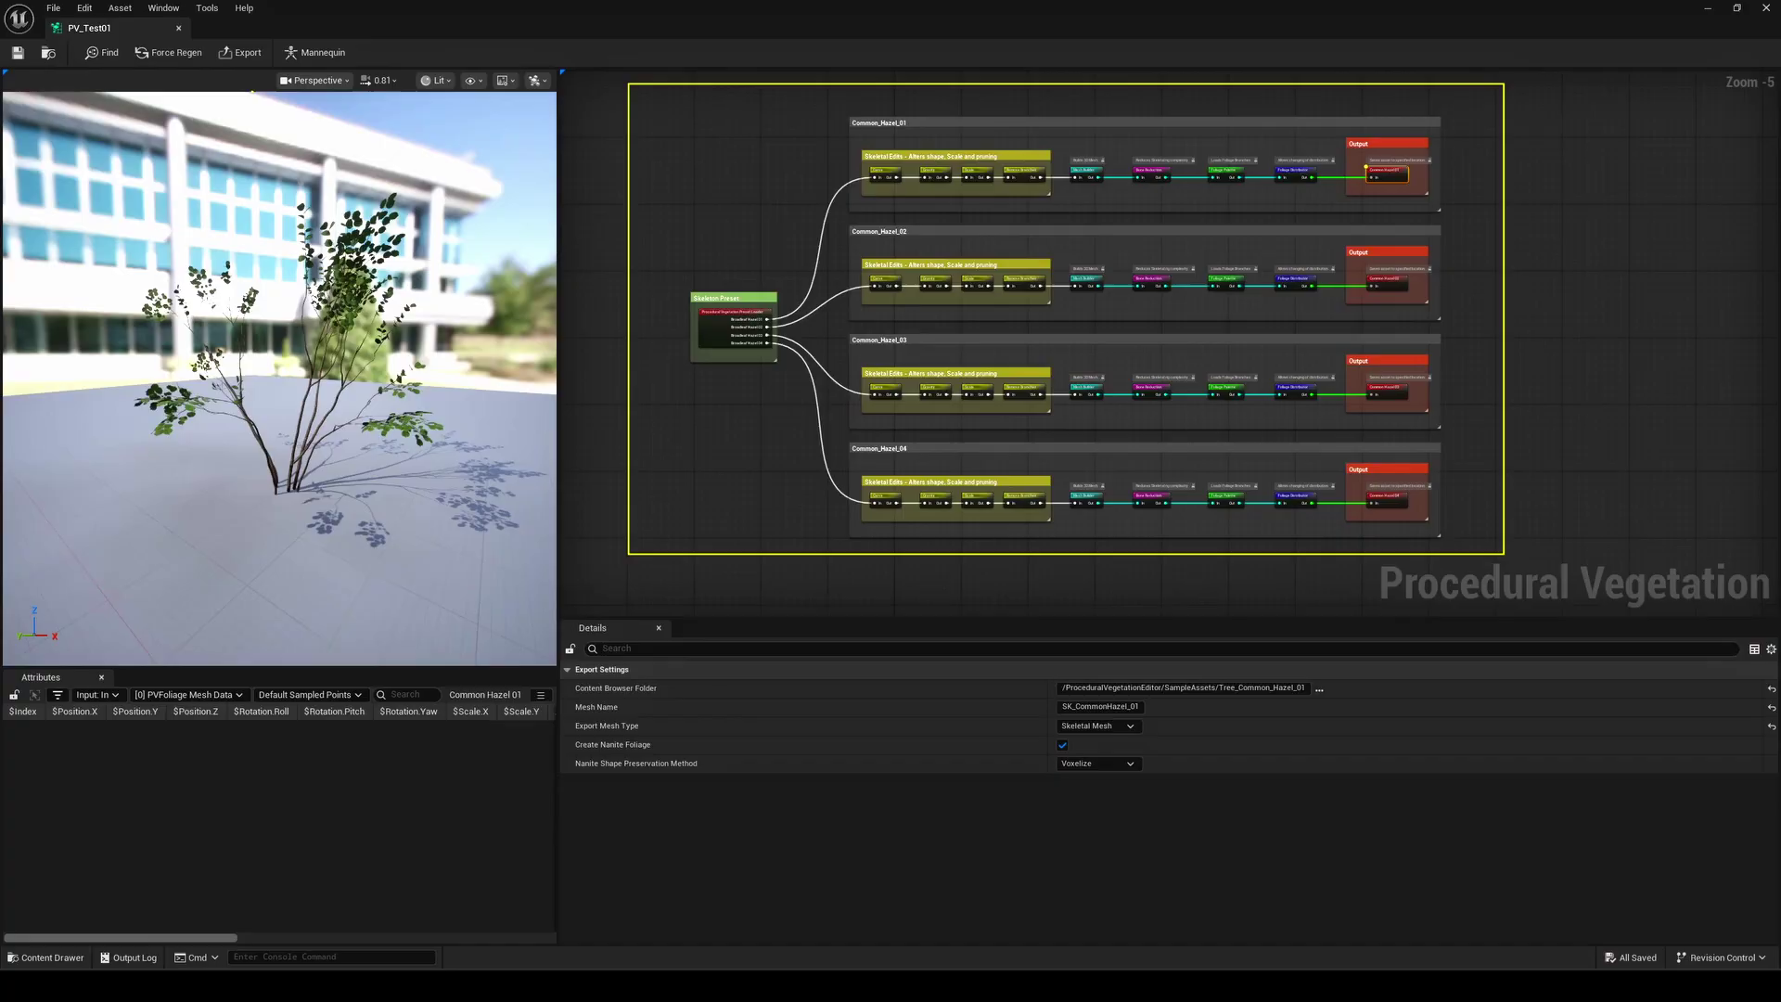
left_click_drag(4, 66, 556, 678)
left_click_drag(700, 640, 693, 636)
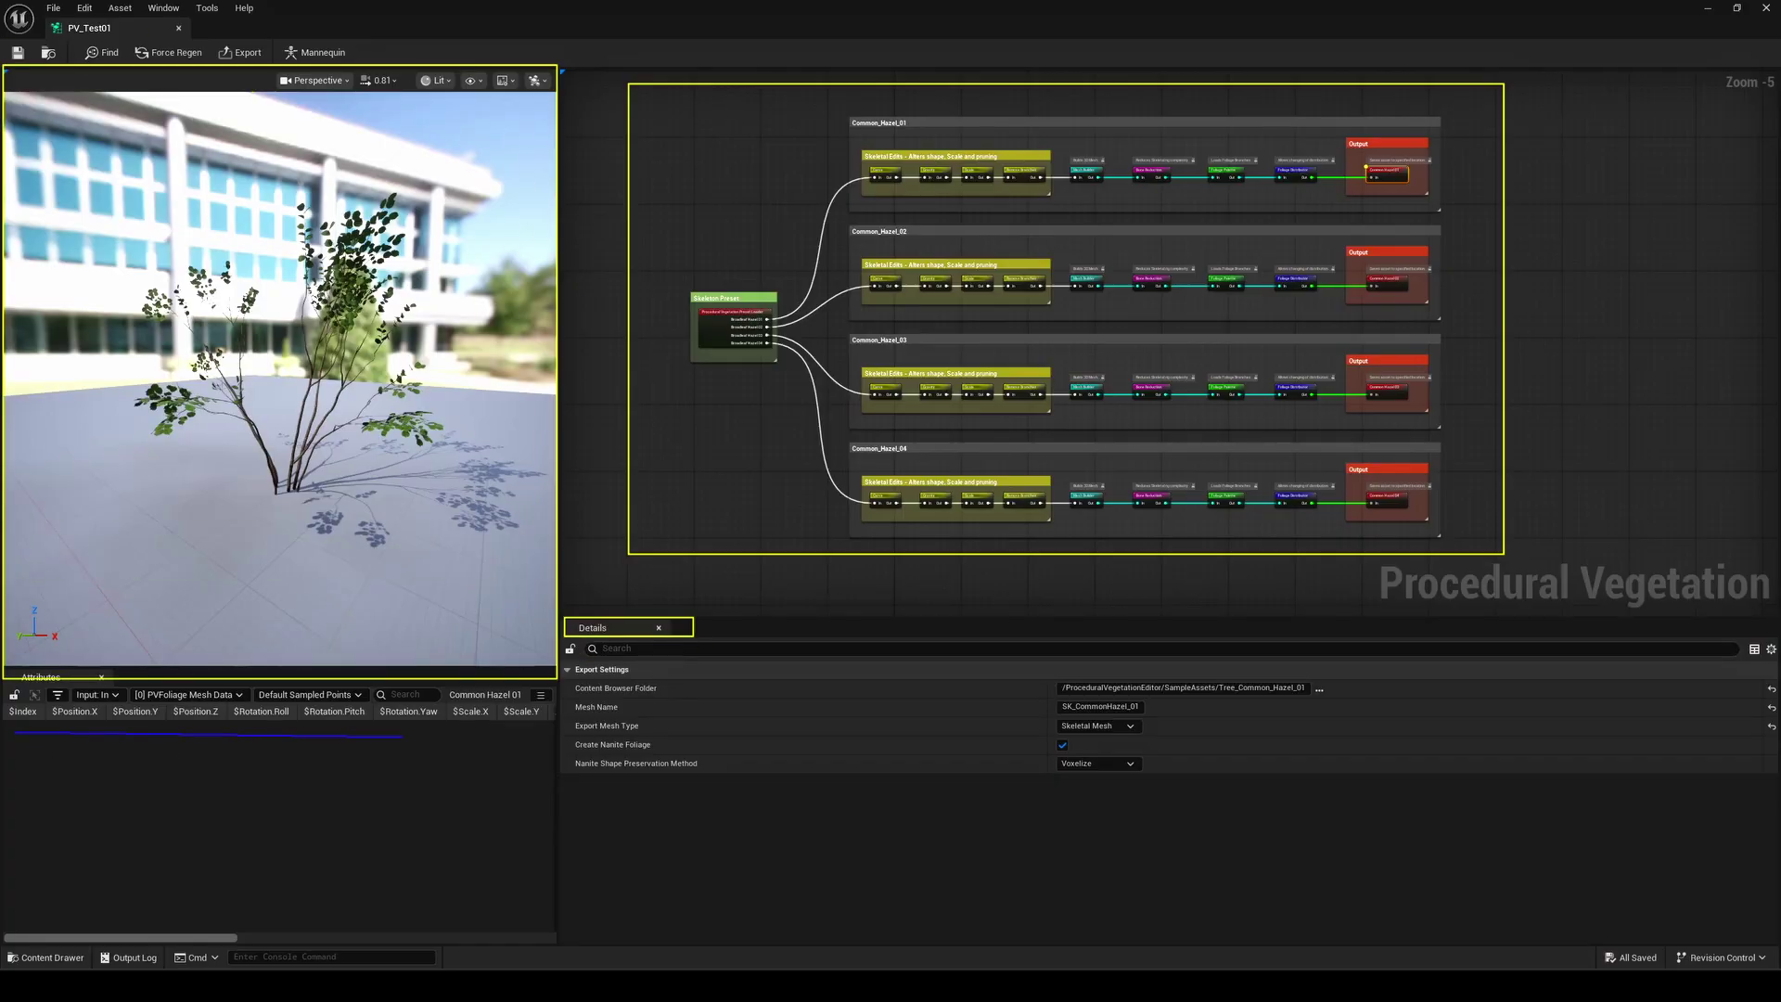
left_click_drag(13, 731, 521, 729)
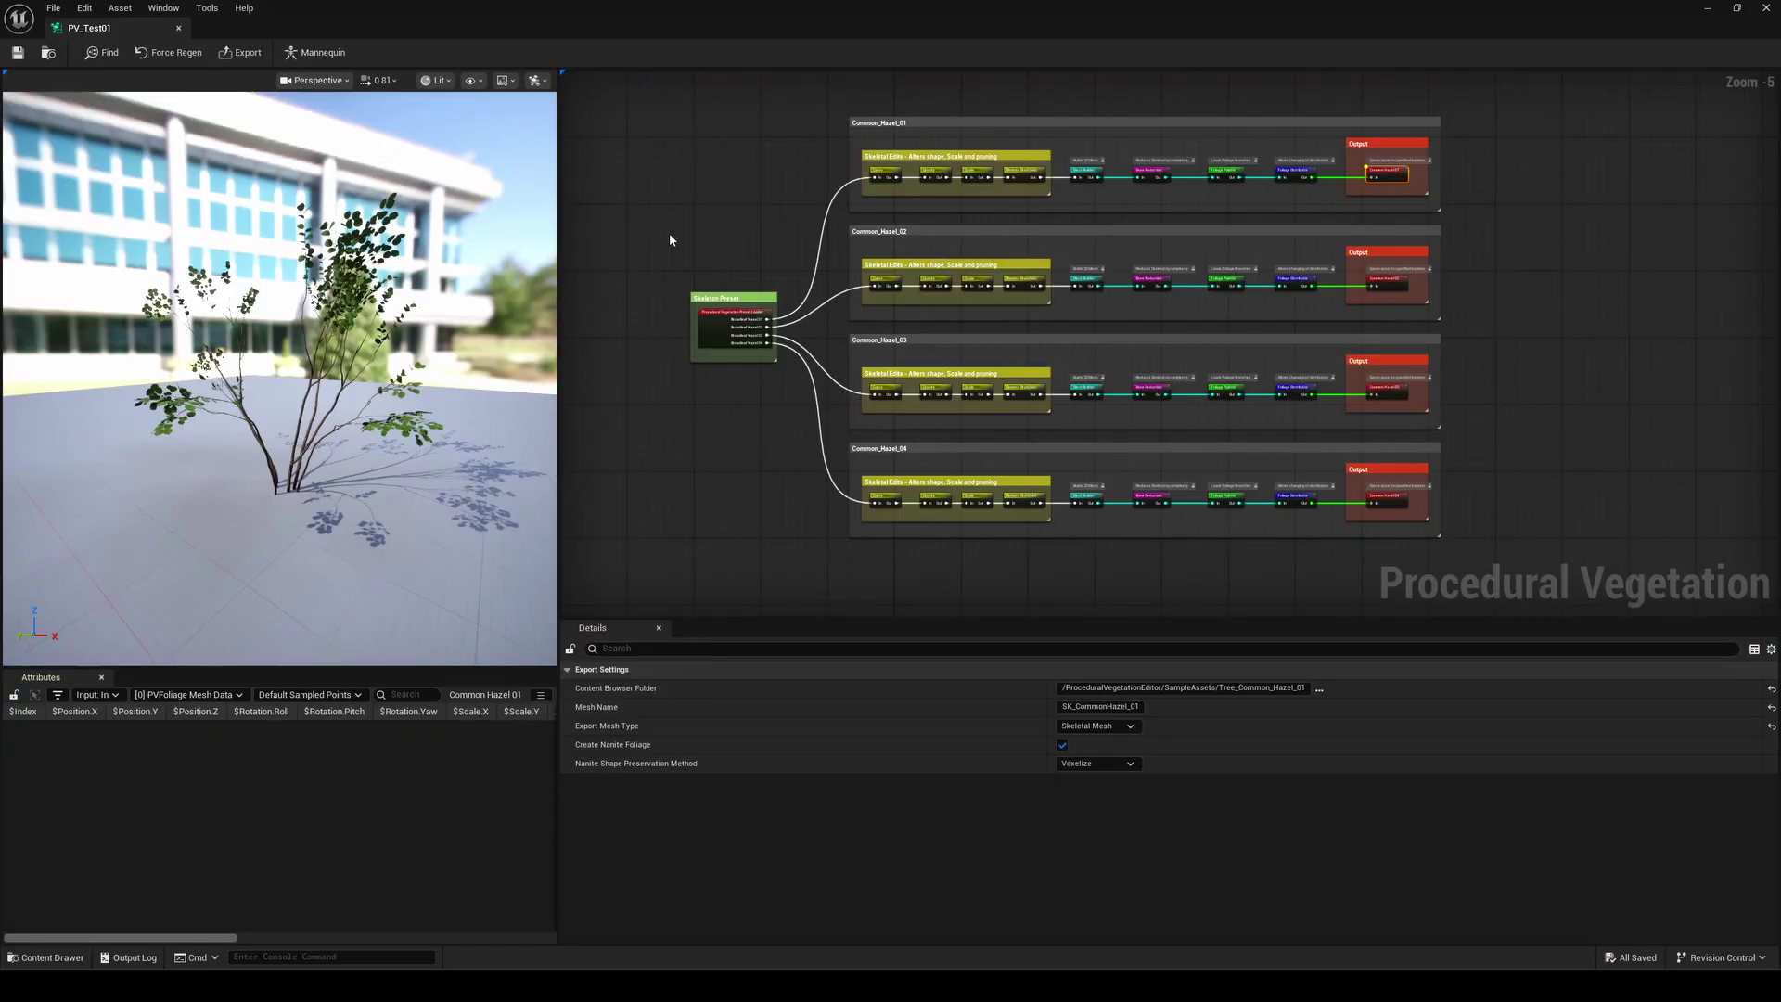
- Examine the node types available for the vegetation graph in the Input Output and Spatial categories
scroll(838, 365, "up", 5)
right_click(926, 189)
left_click(935, 209)
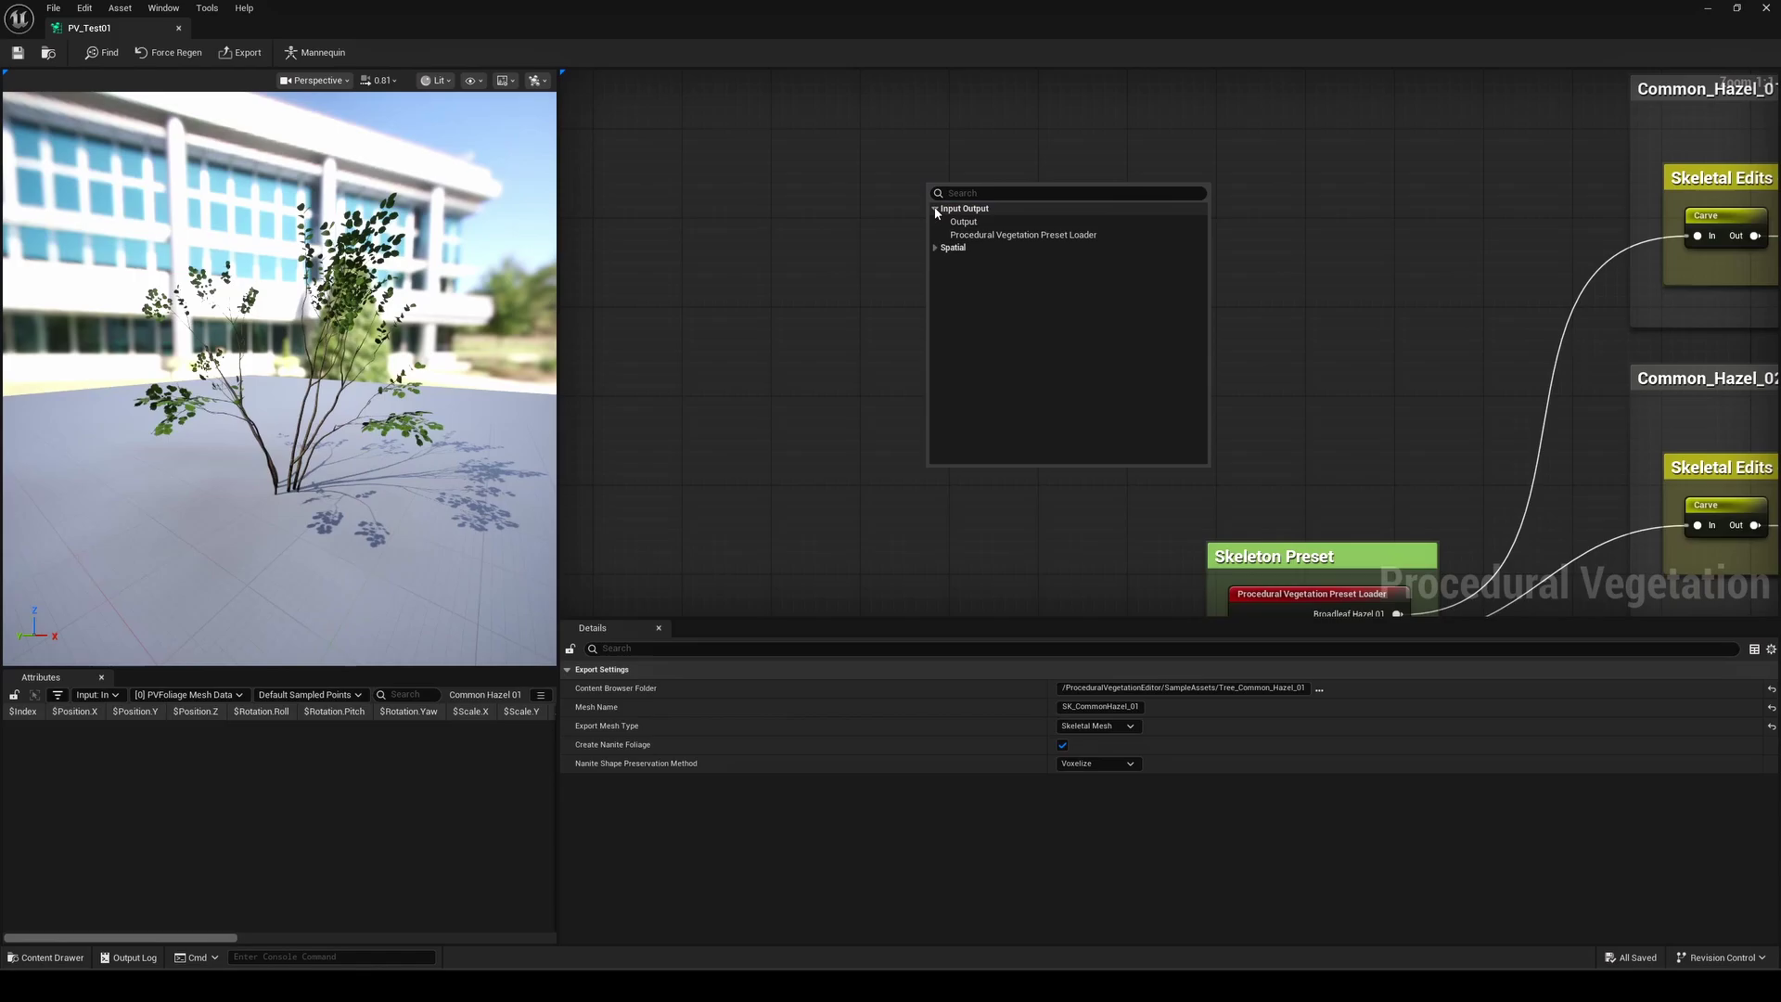
left_click(935, 248)
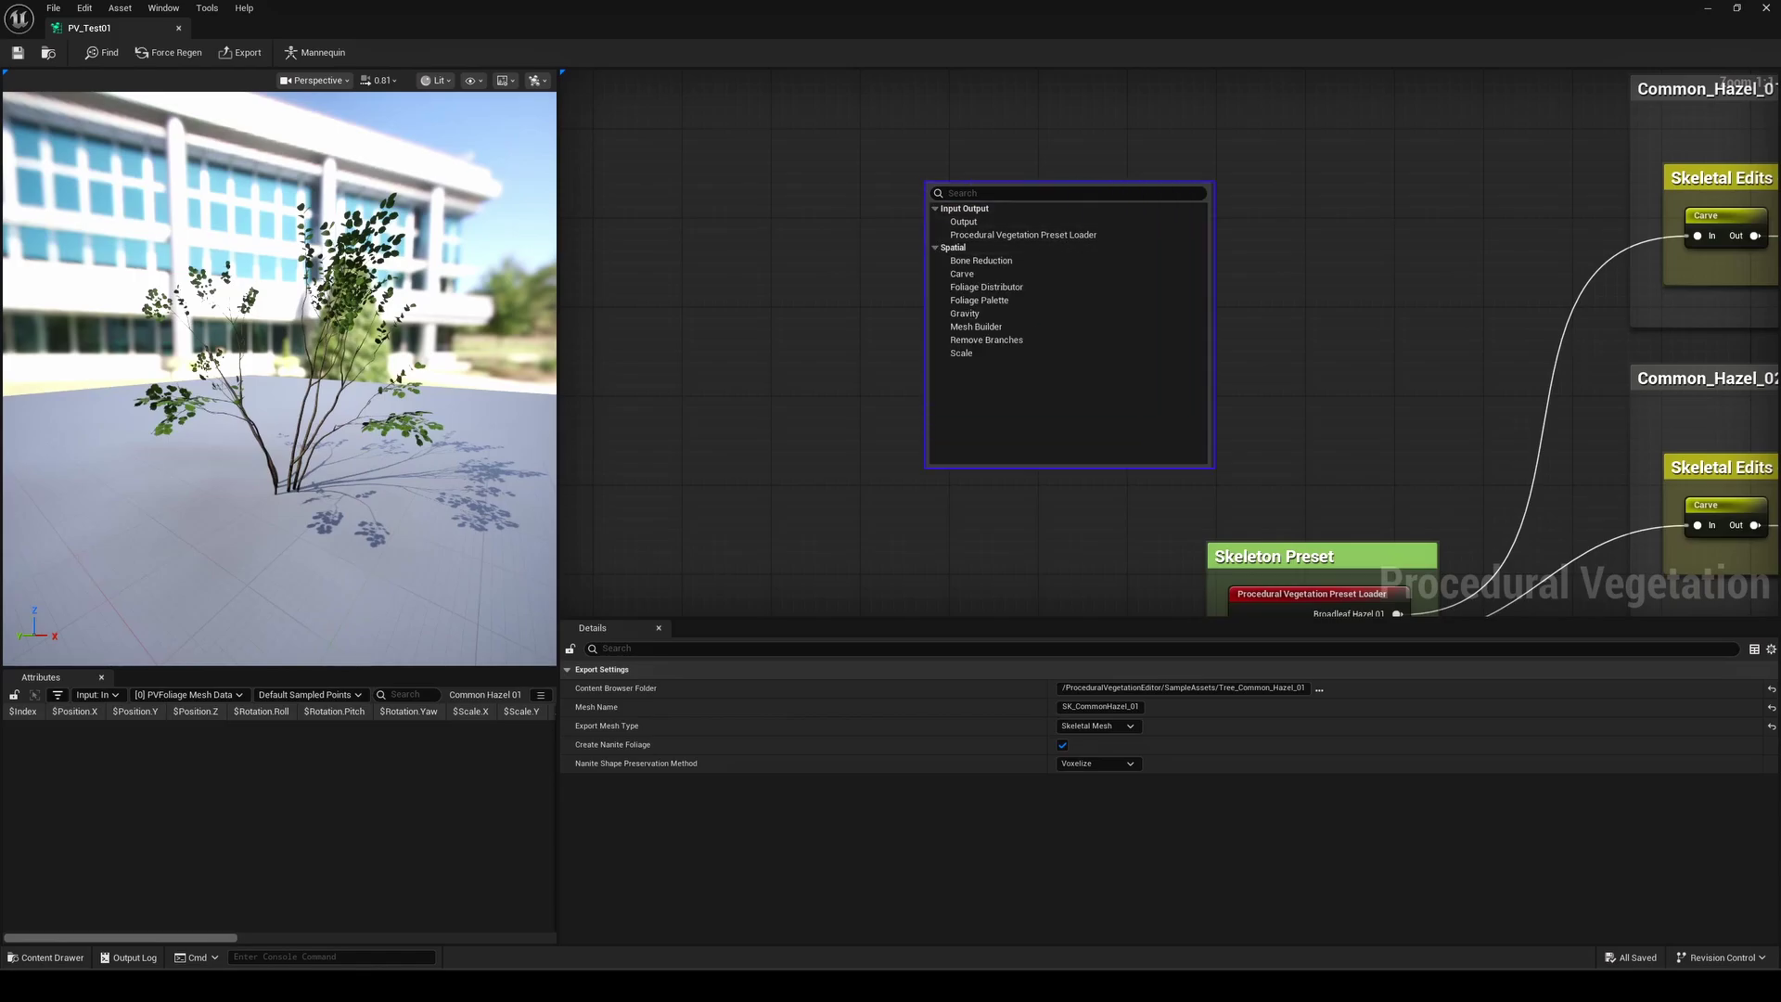
left_click_drag(1108, 214, 1129, 355)
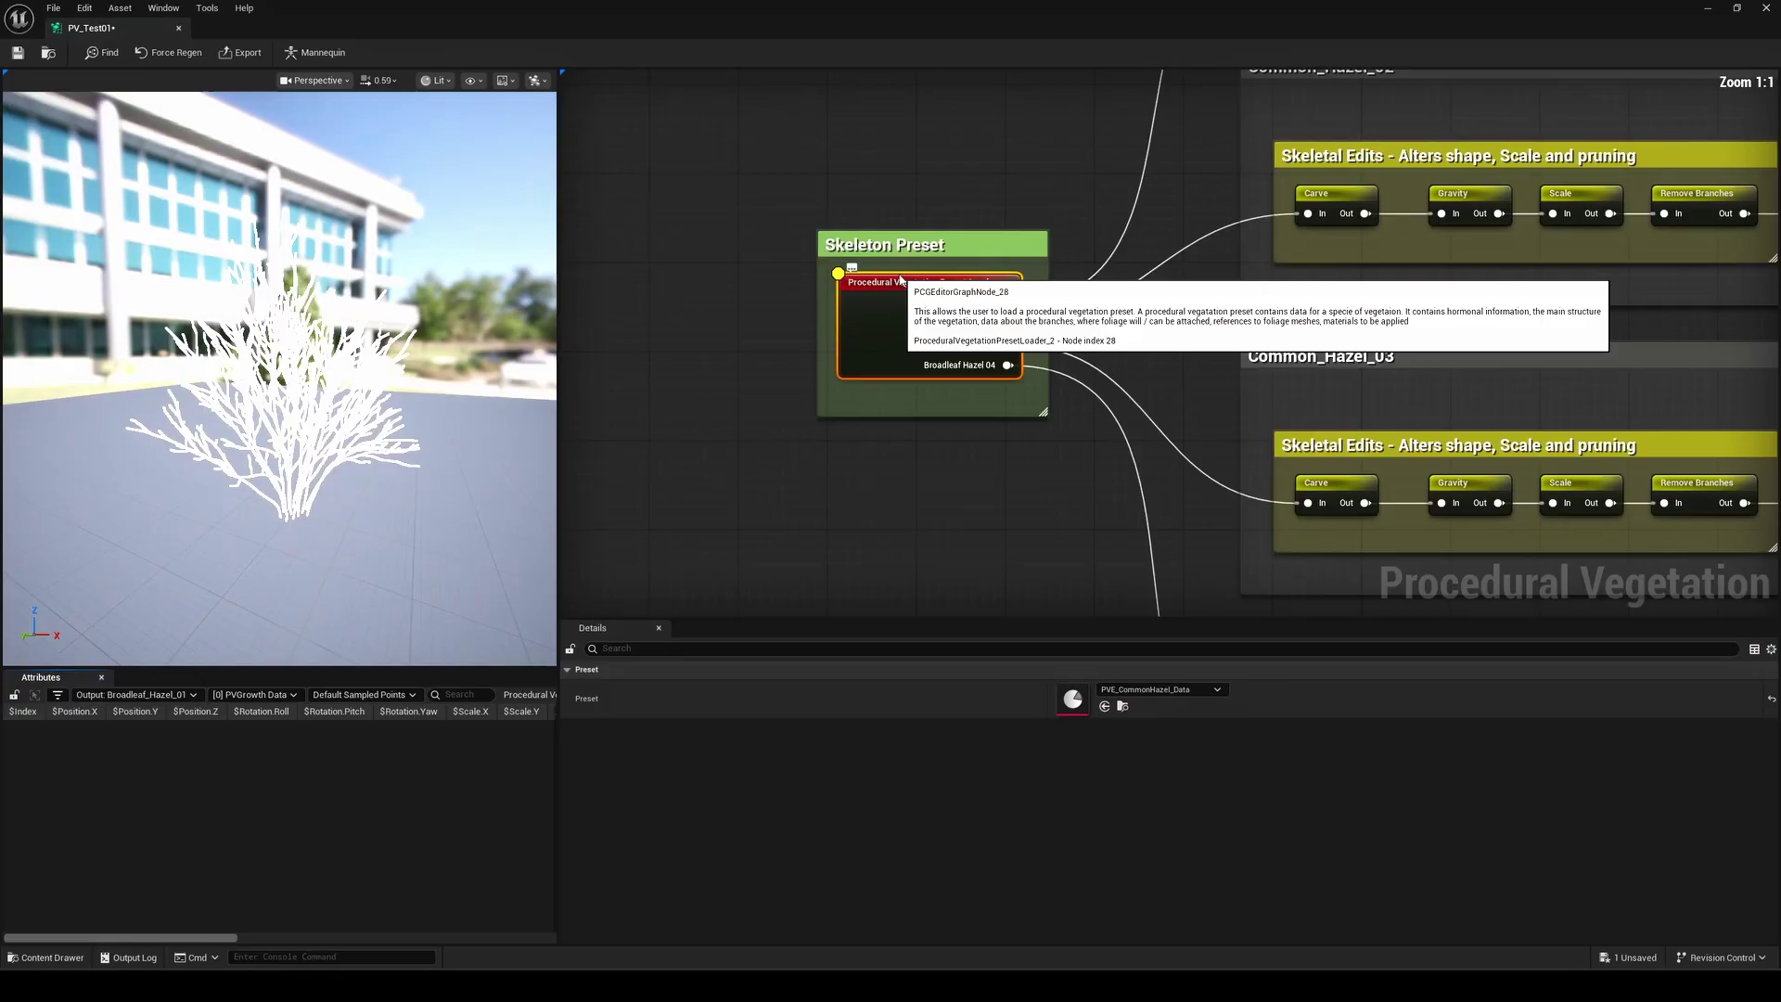
- Locate the PVE_CommonHazel_Data asset used by the Procedural Vegetation Preset Loader in its content folder and open it
left_click_drag(812, 223, 1055, 429)
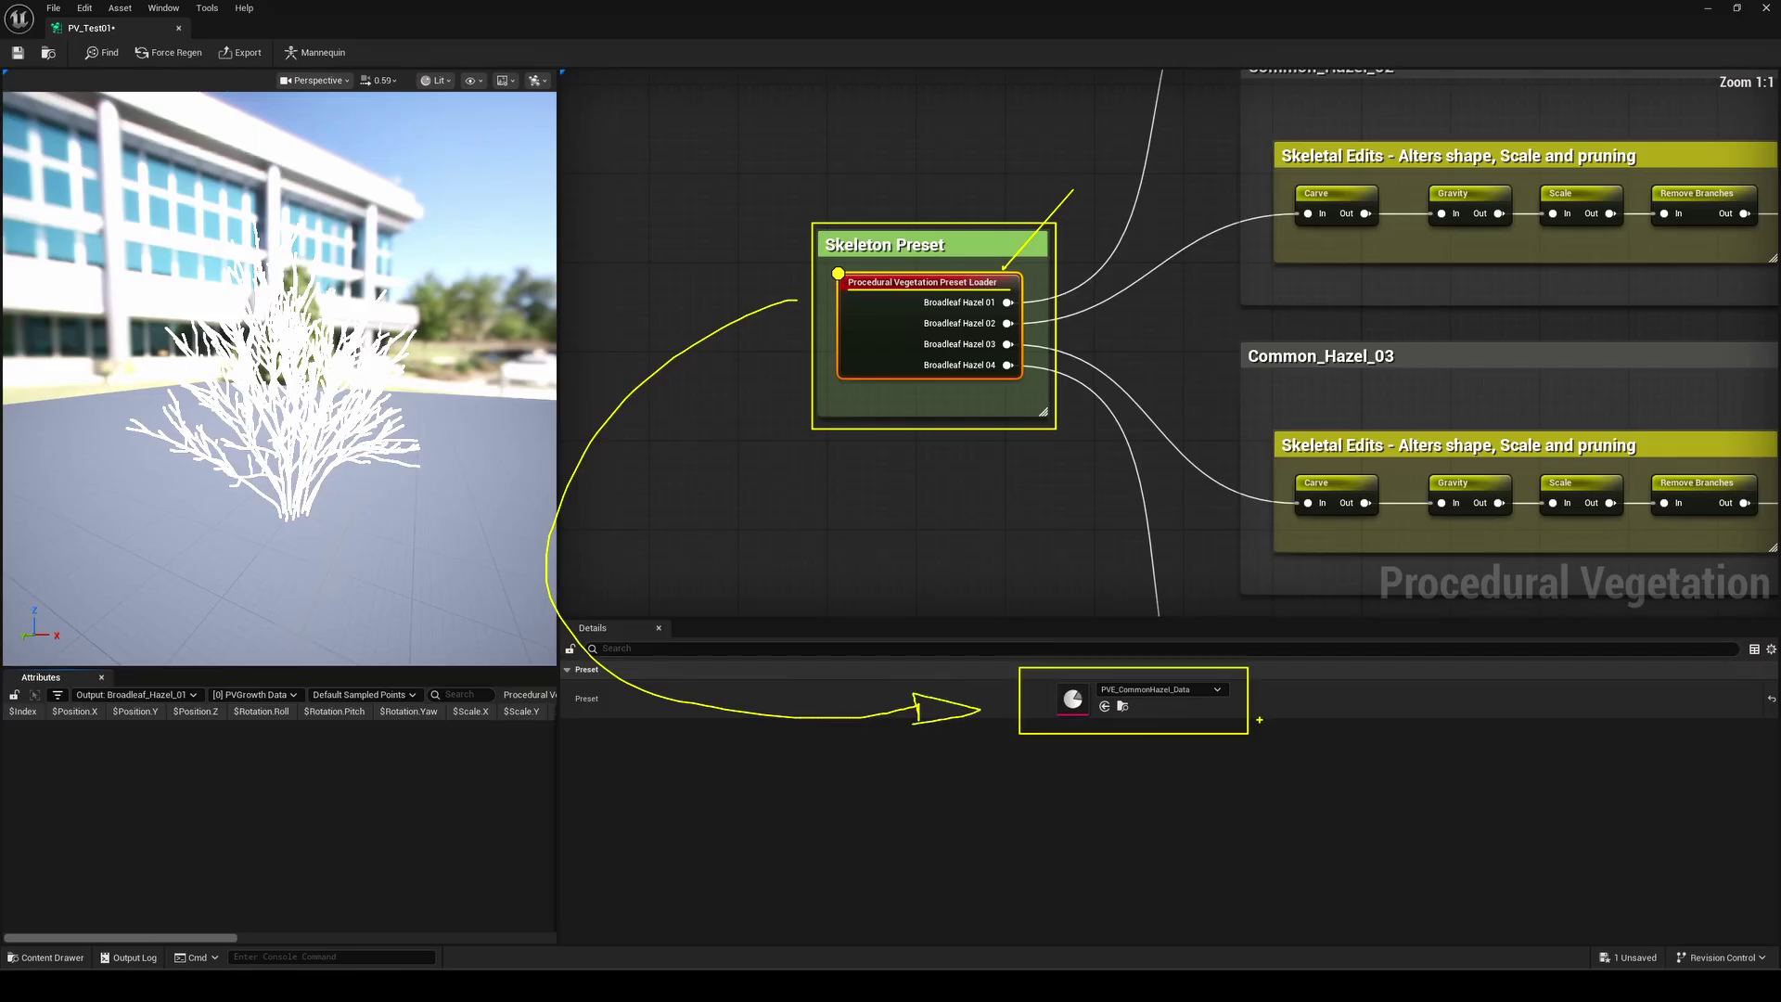
left_click(1123, 706)
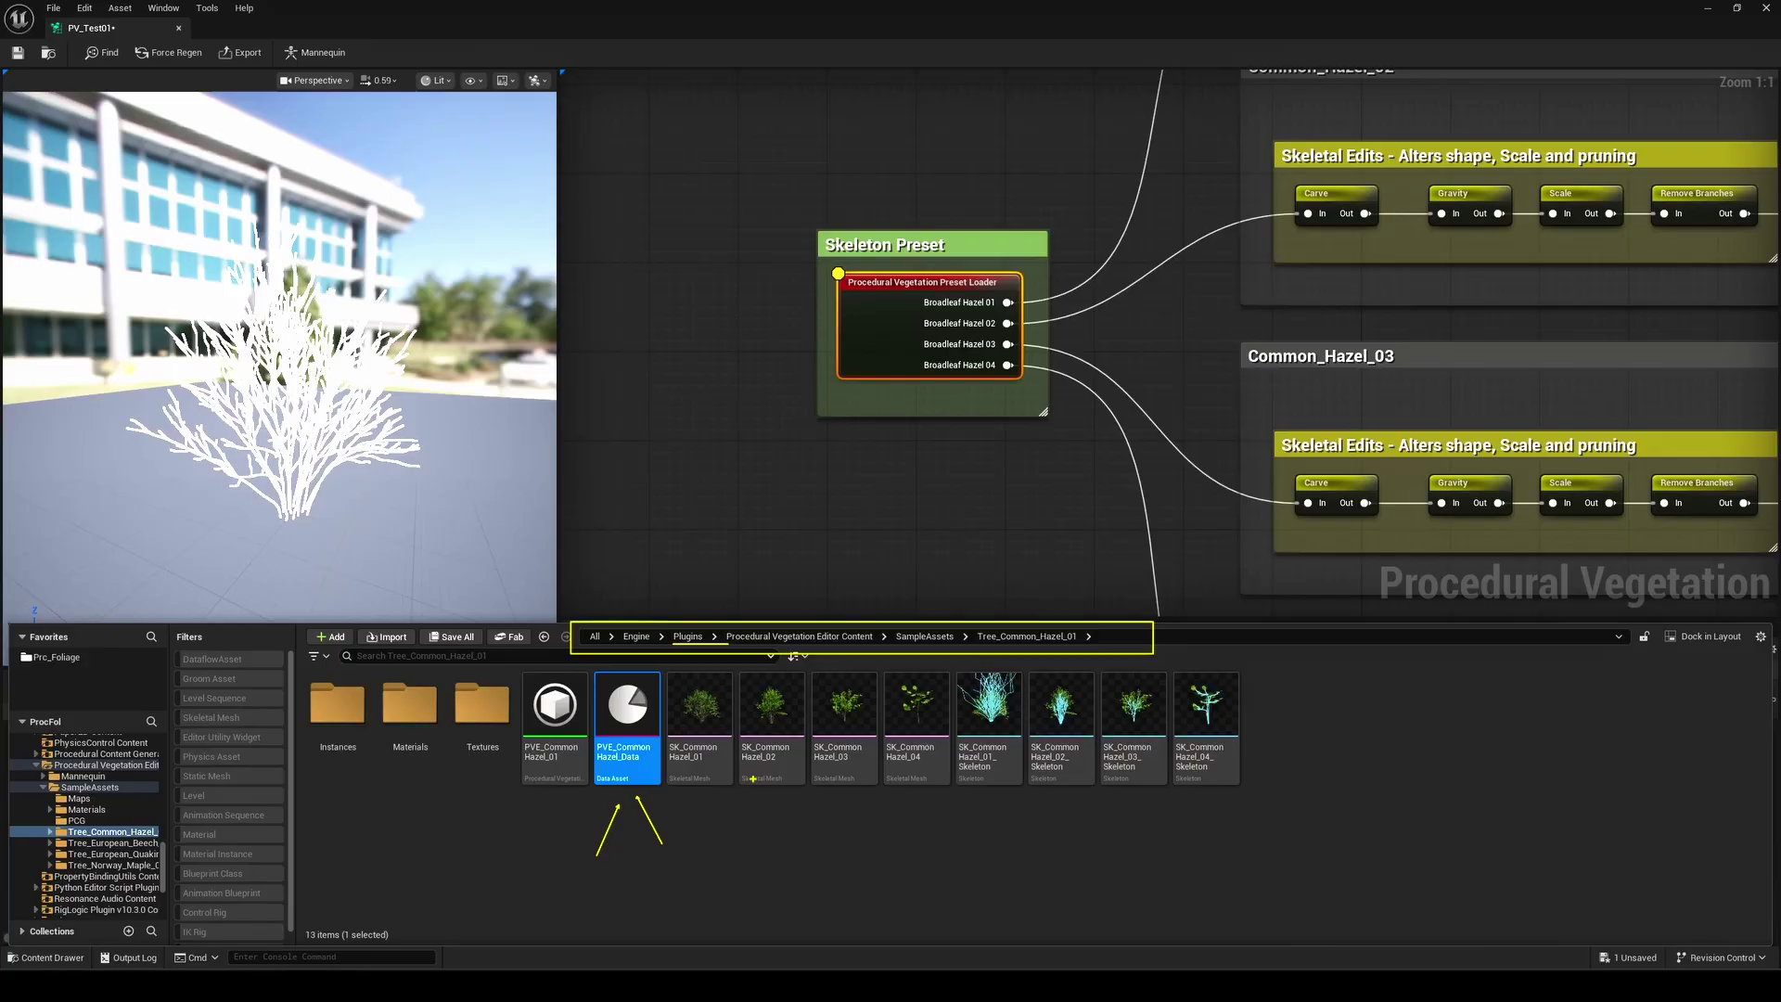
double_click(627, 739)
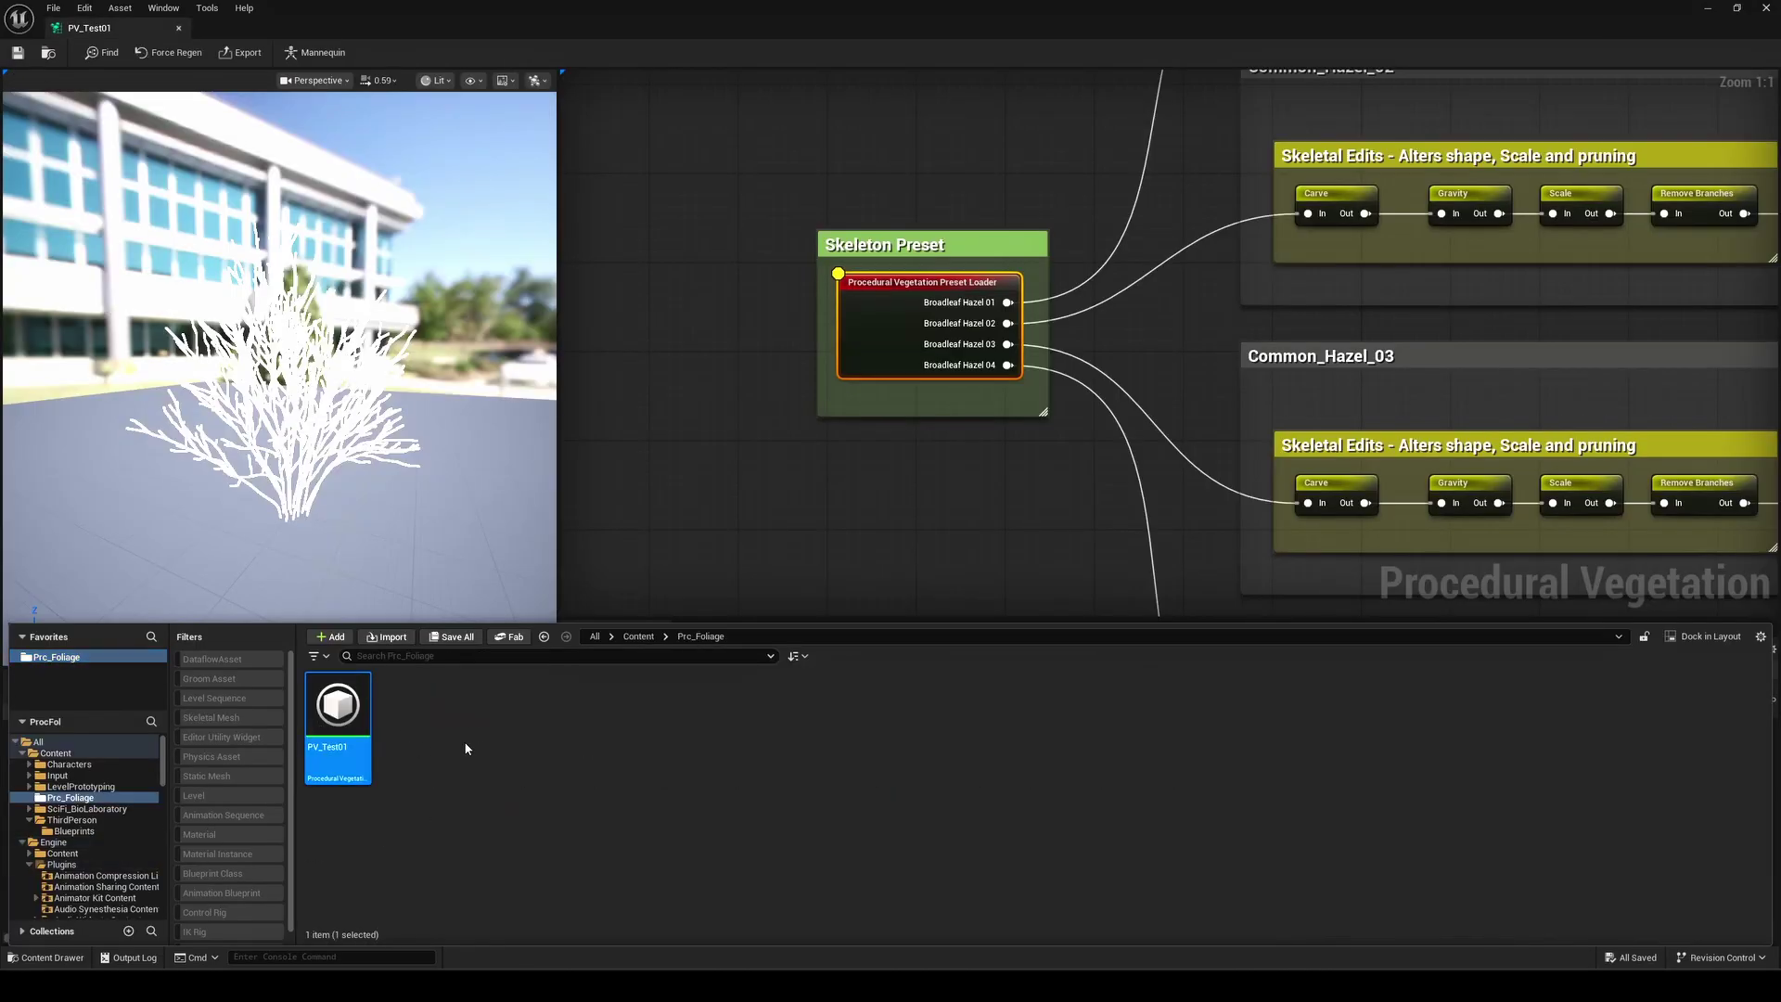
- Examine the classes offered for a new Data Asset in the Prc_Foliage folder
right_click(439, 737)
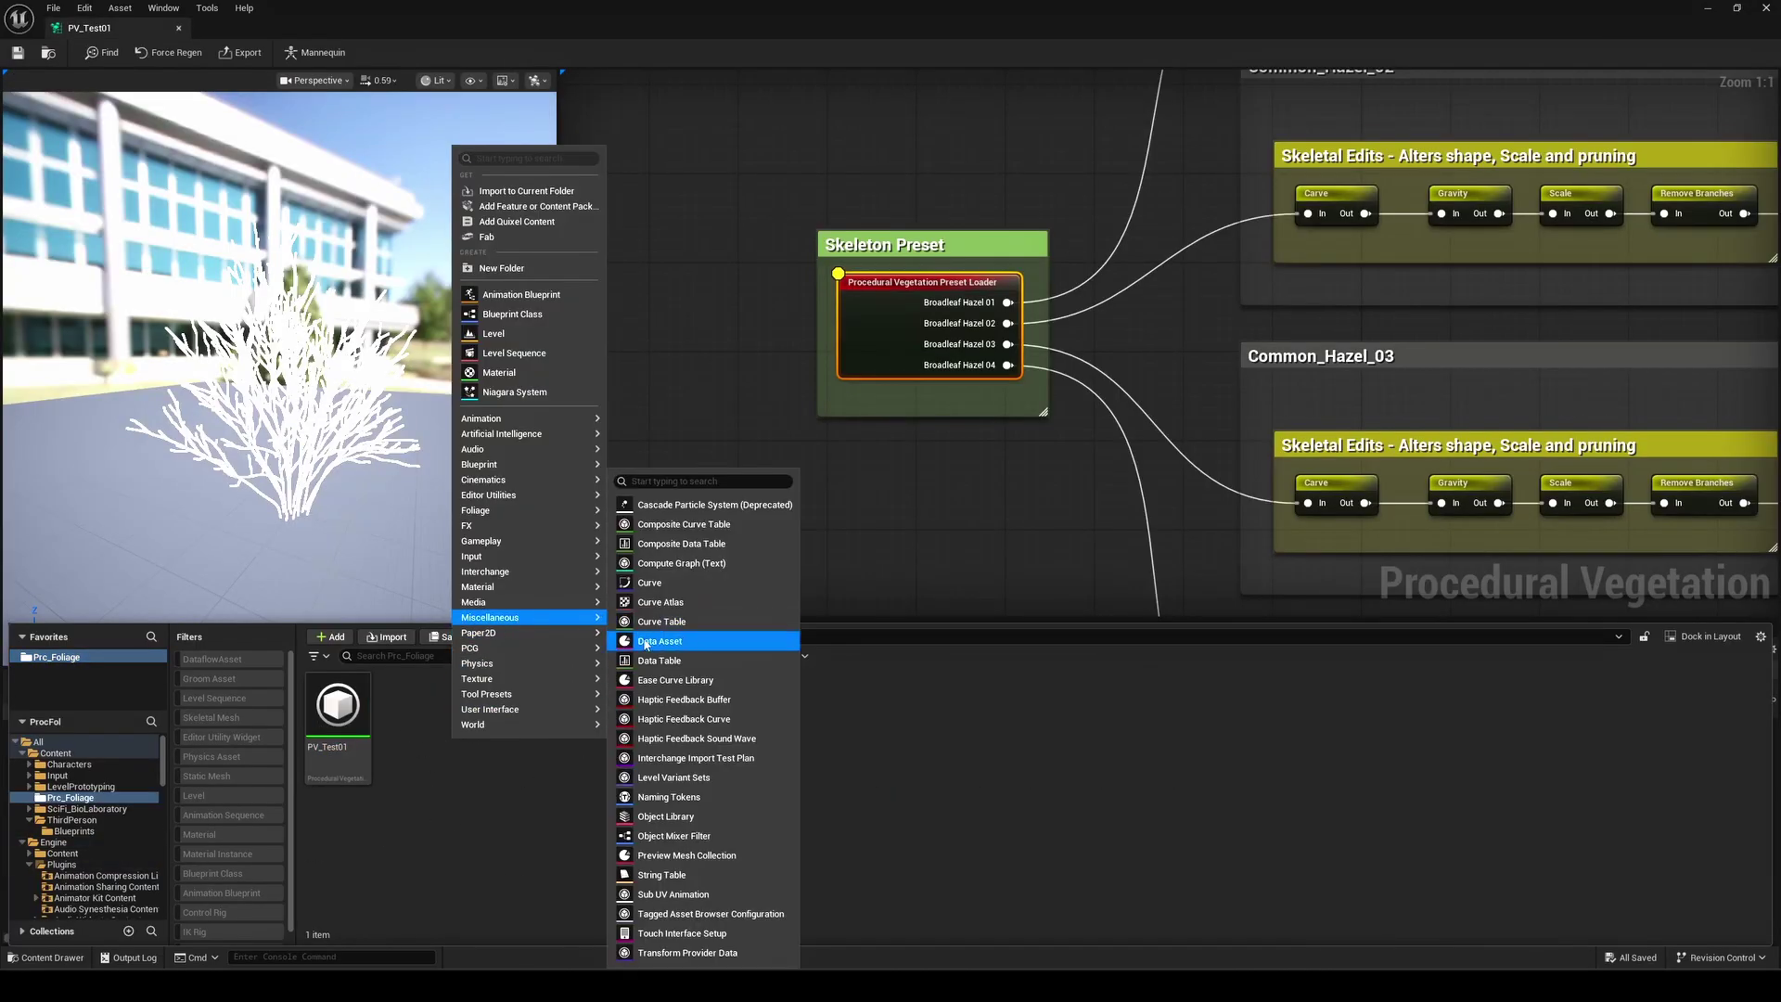
left_click(715, 638)
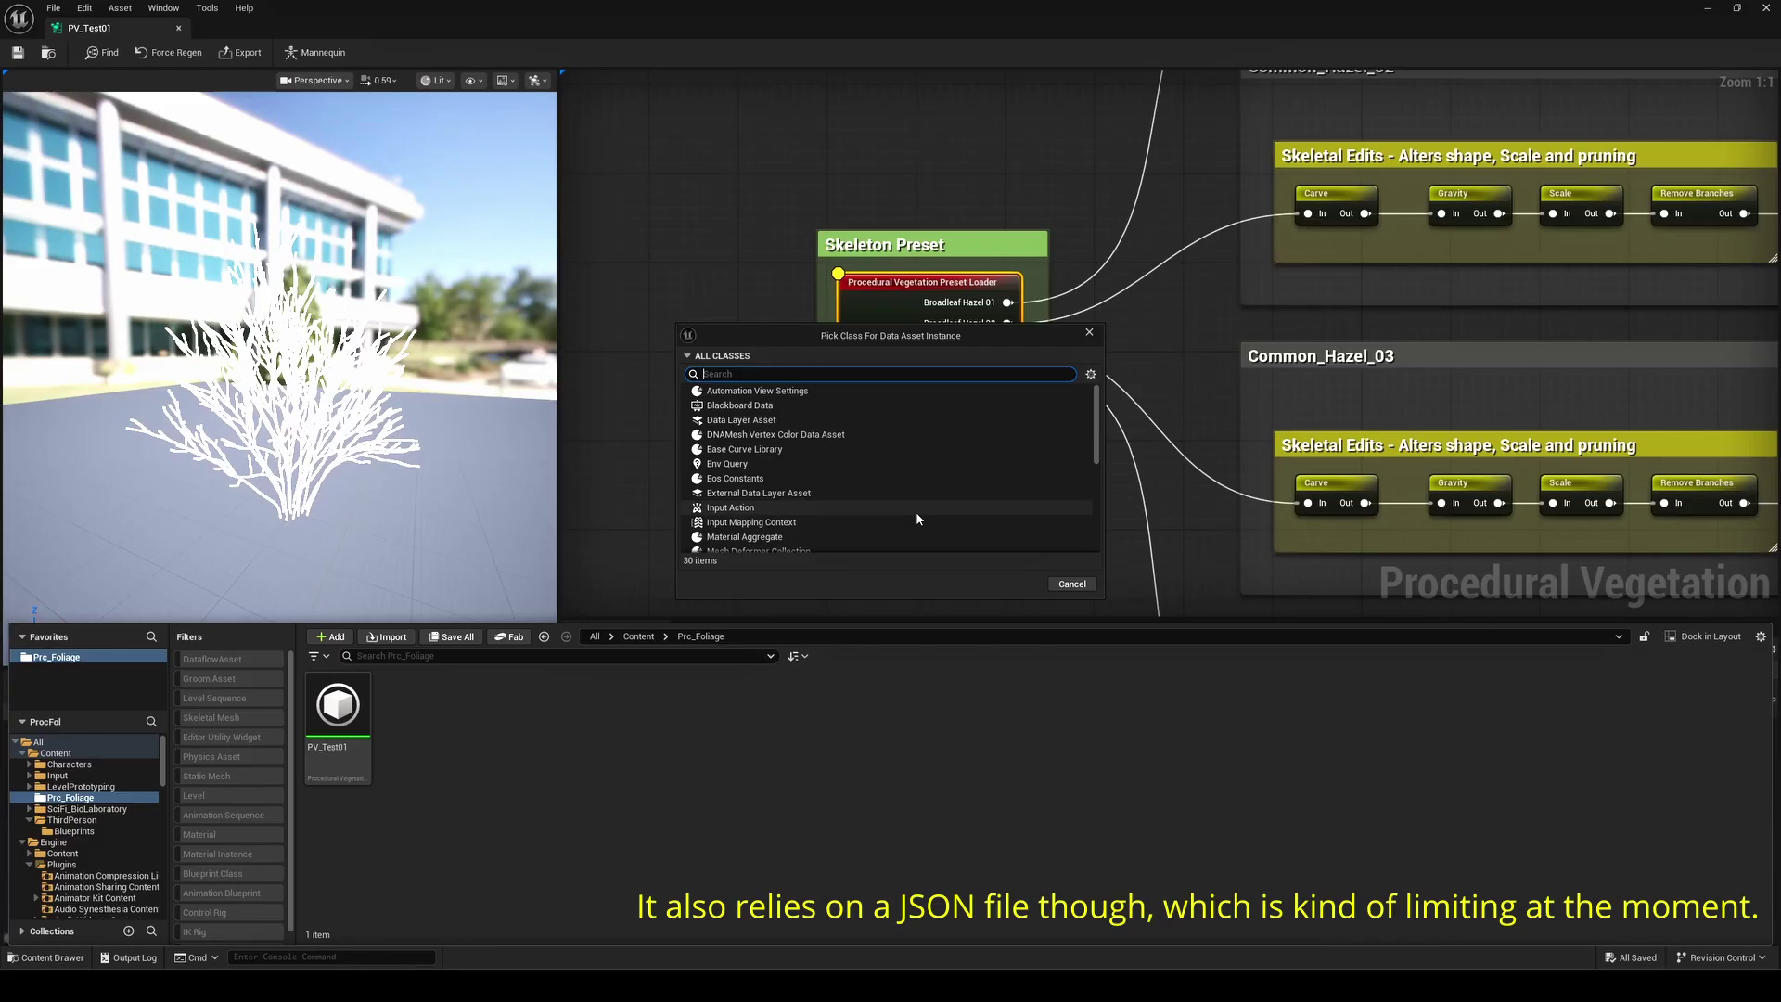
scroll(915, 510, "down", 5)
left_click(765, 442)
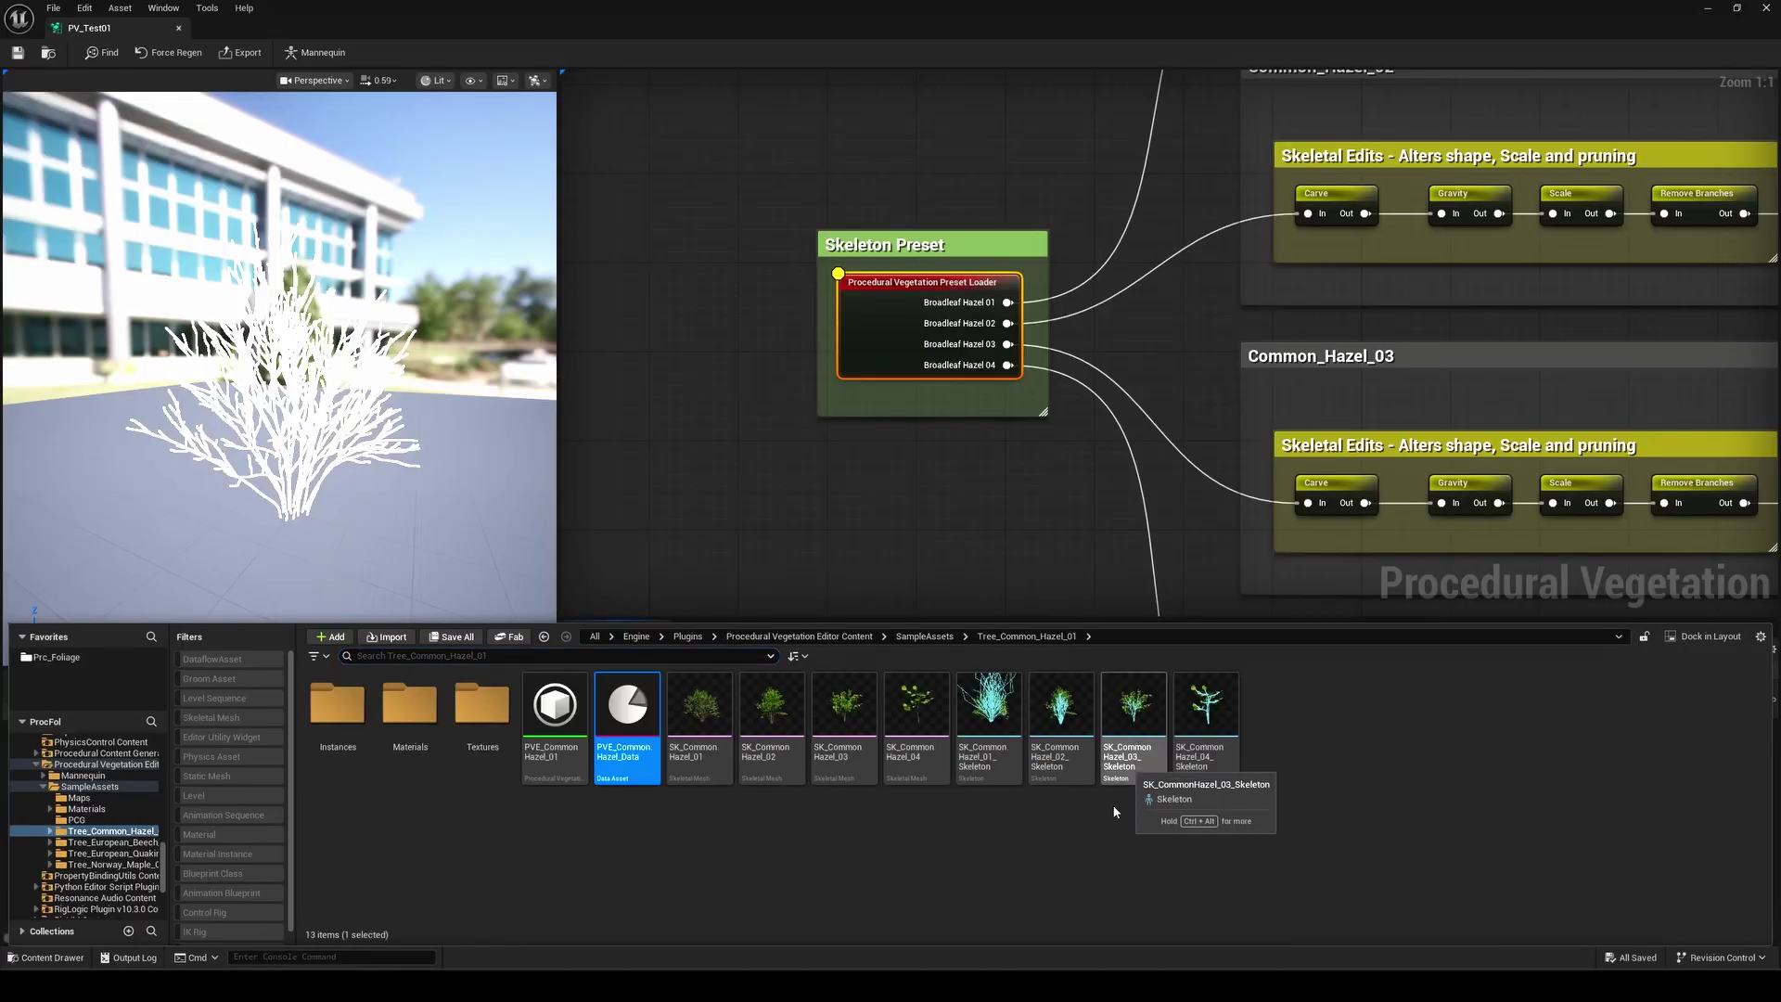
- Open the SK_CommonHazel_01 skeletal mesh from the Tree_Common_Hazel_01 sample folder
left_click(738, 850)
key("ctrl+2")
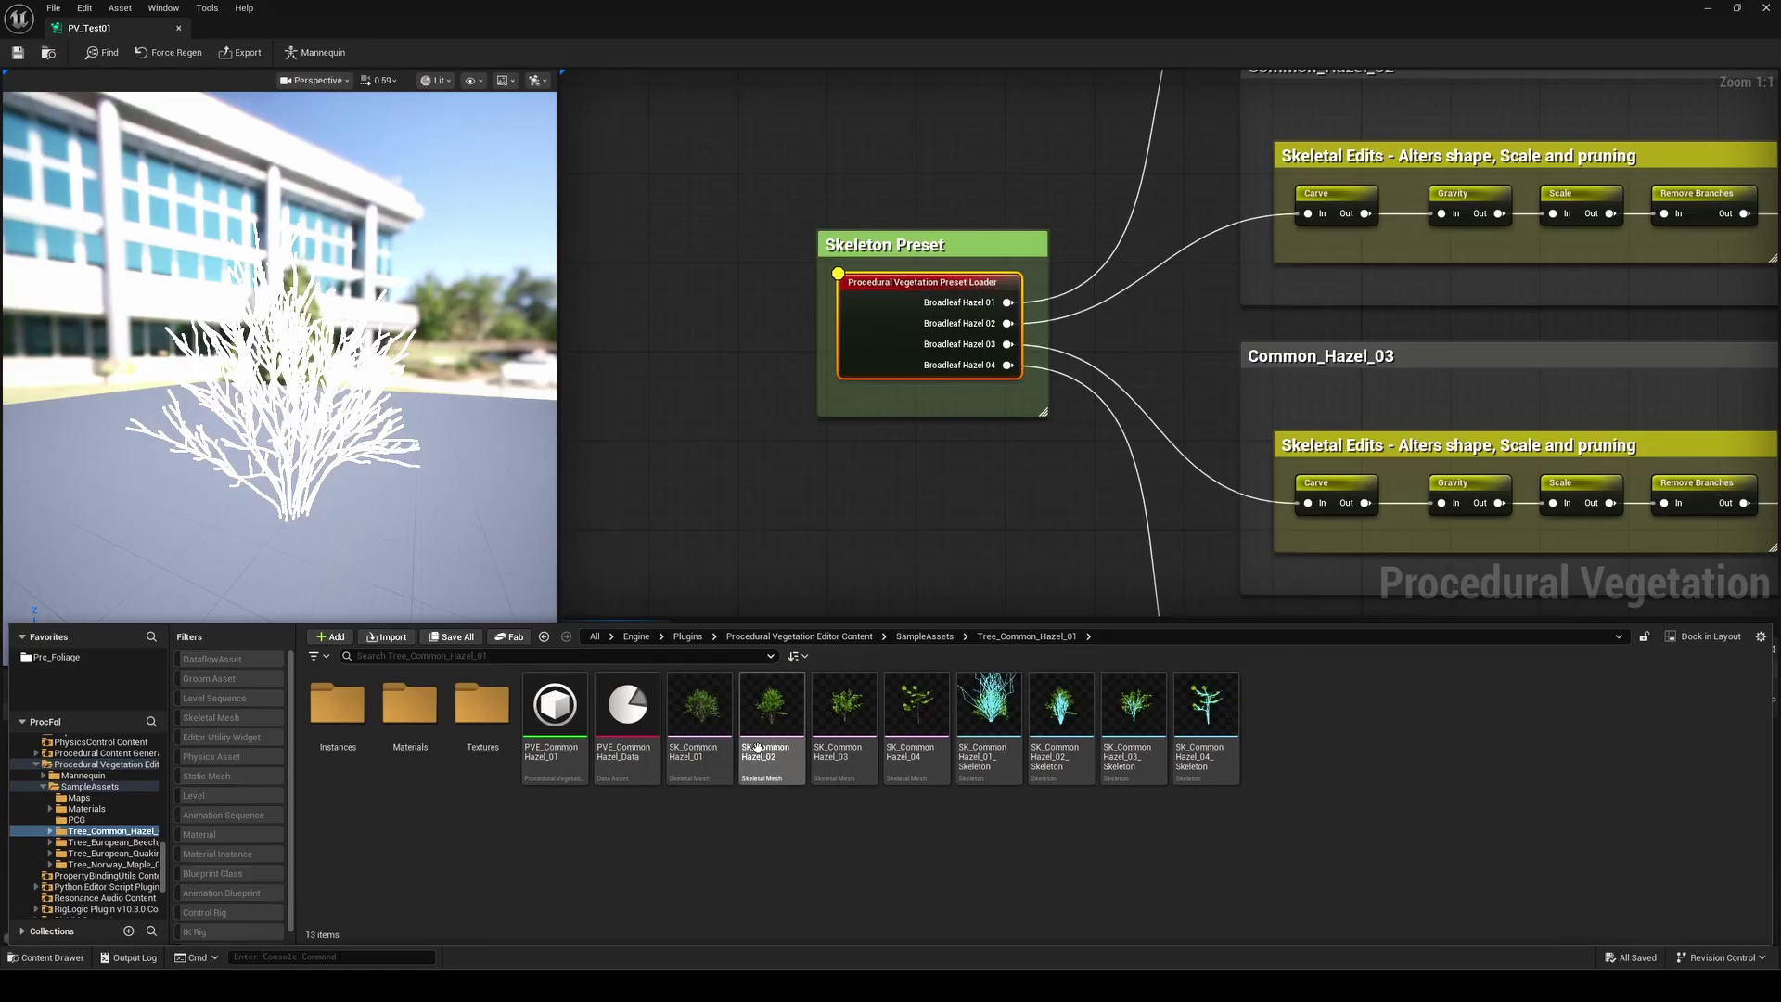
double_click(699, 709)
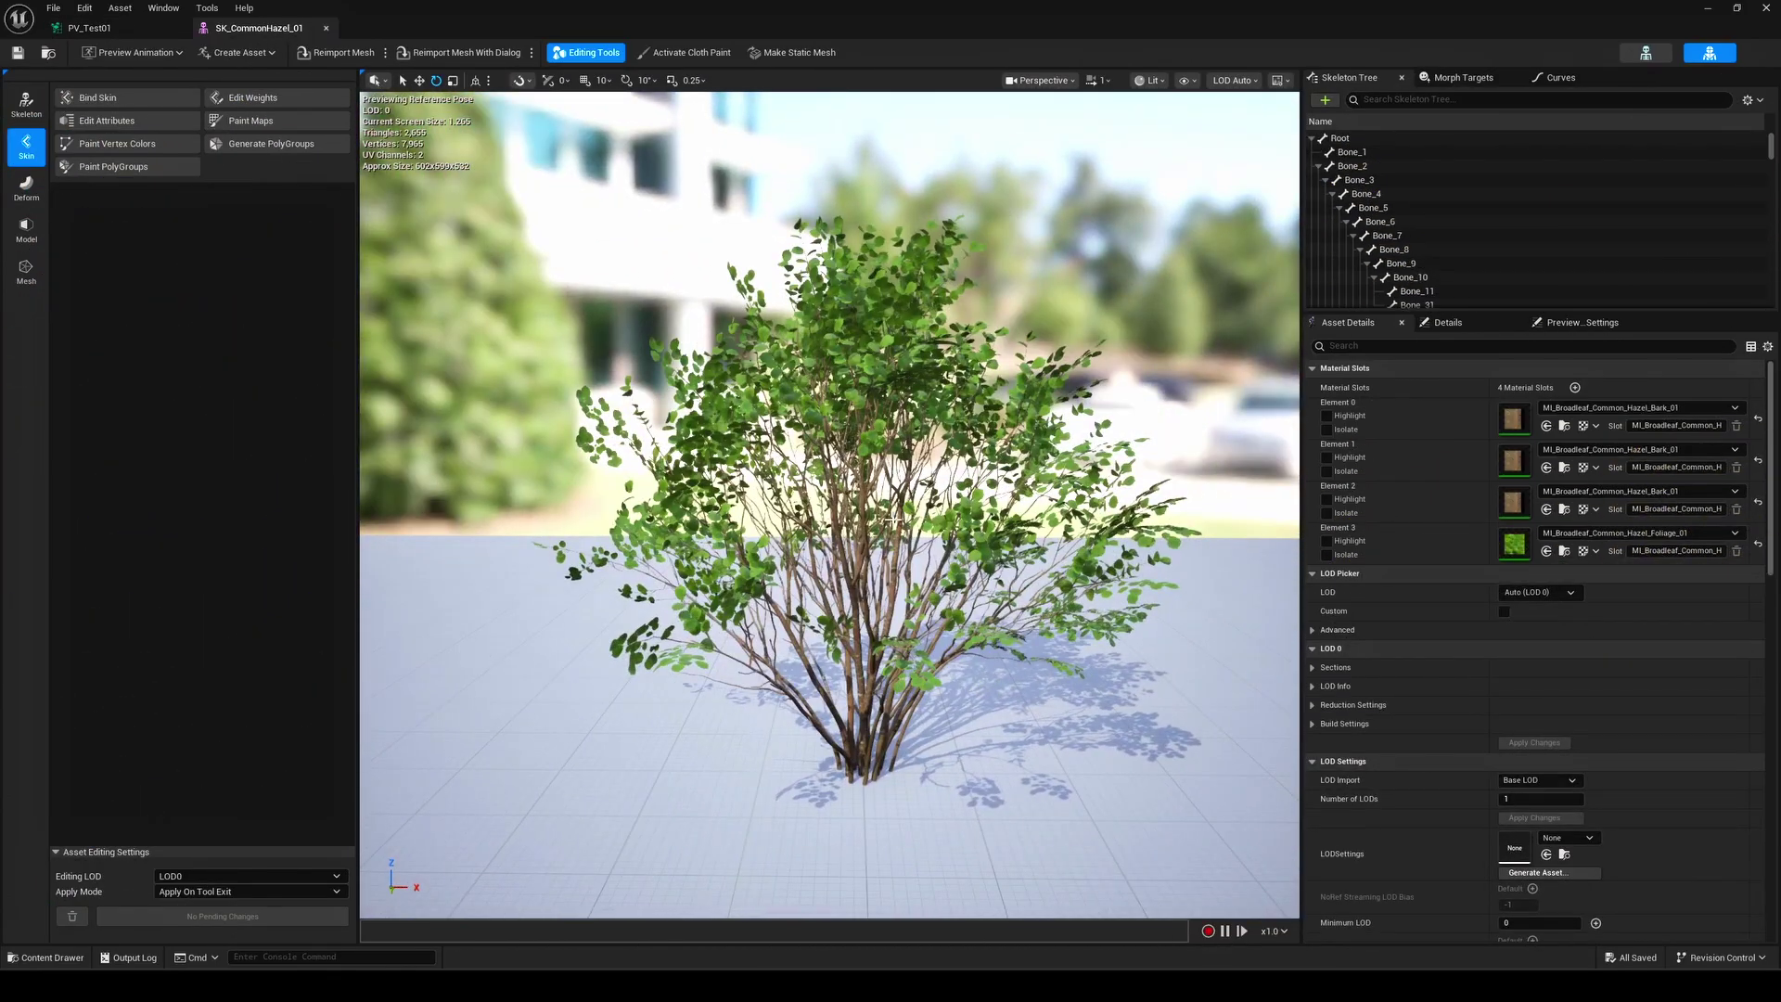
left_click(970, 510)
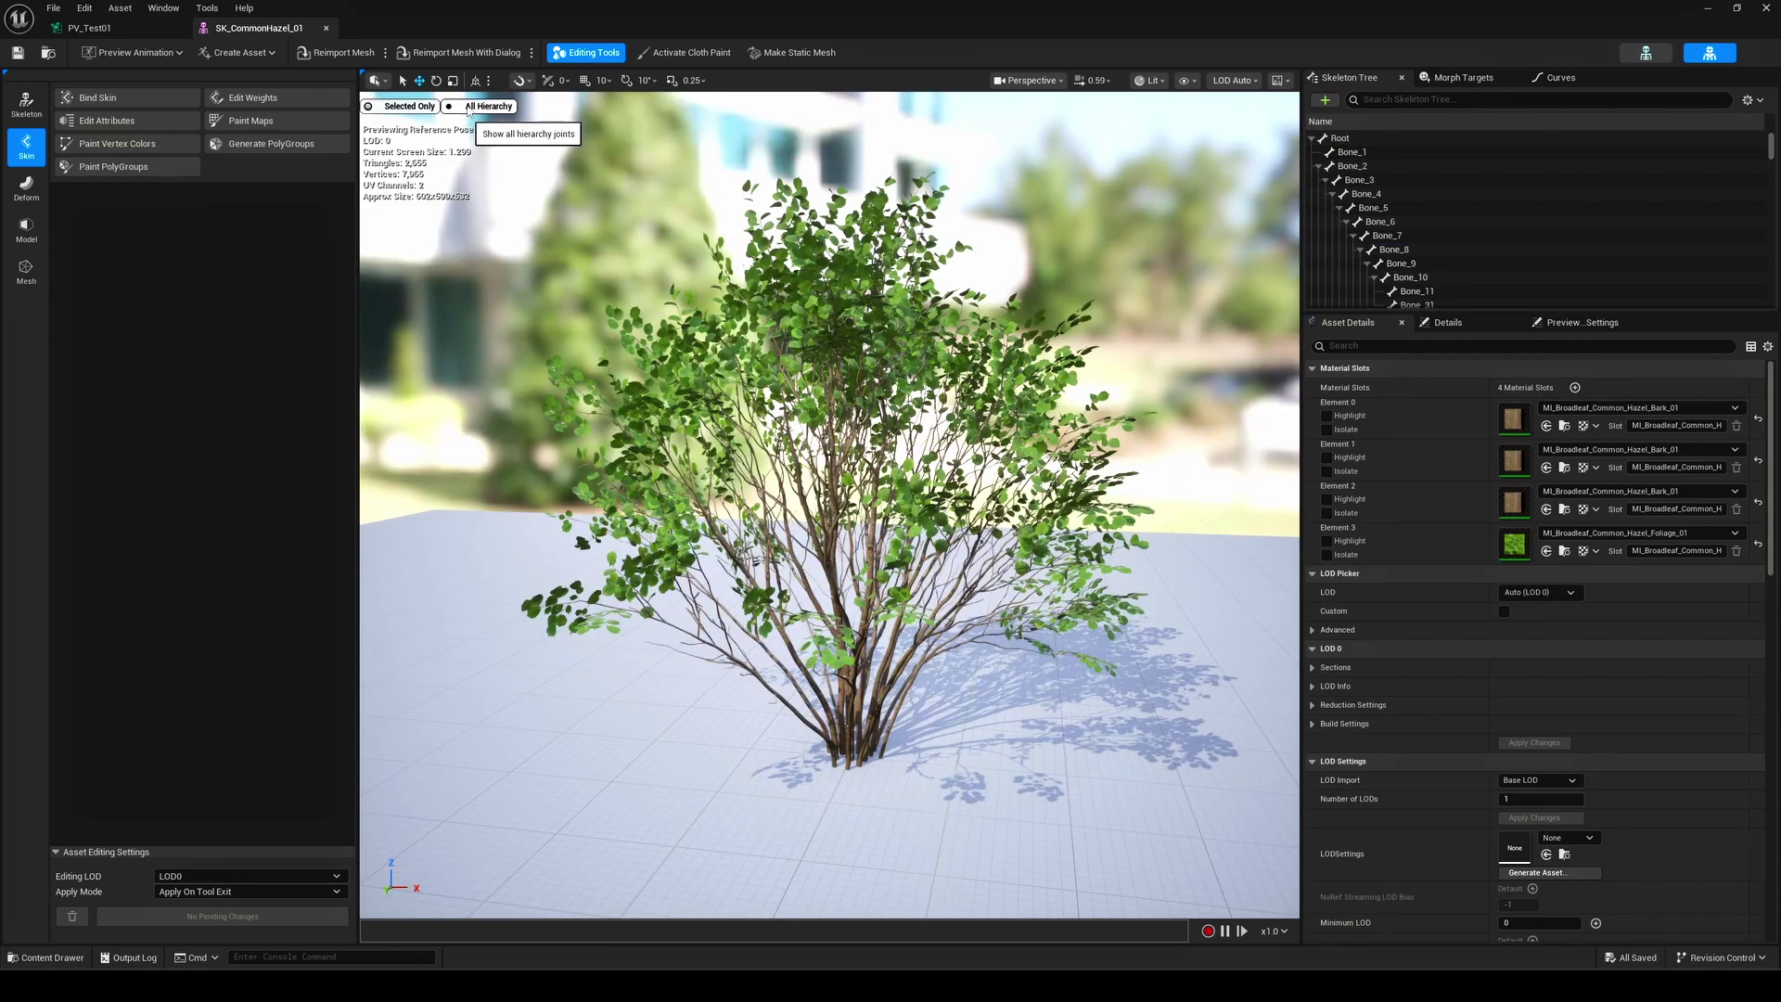
- Show the bones of the whole hierarchy on SK_CommonHazel_01 and rotate Bone_388
left_click(467, 107)
left_click(841, 603)
key("e")
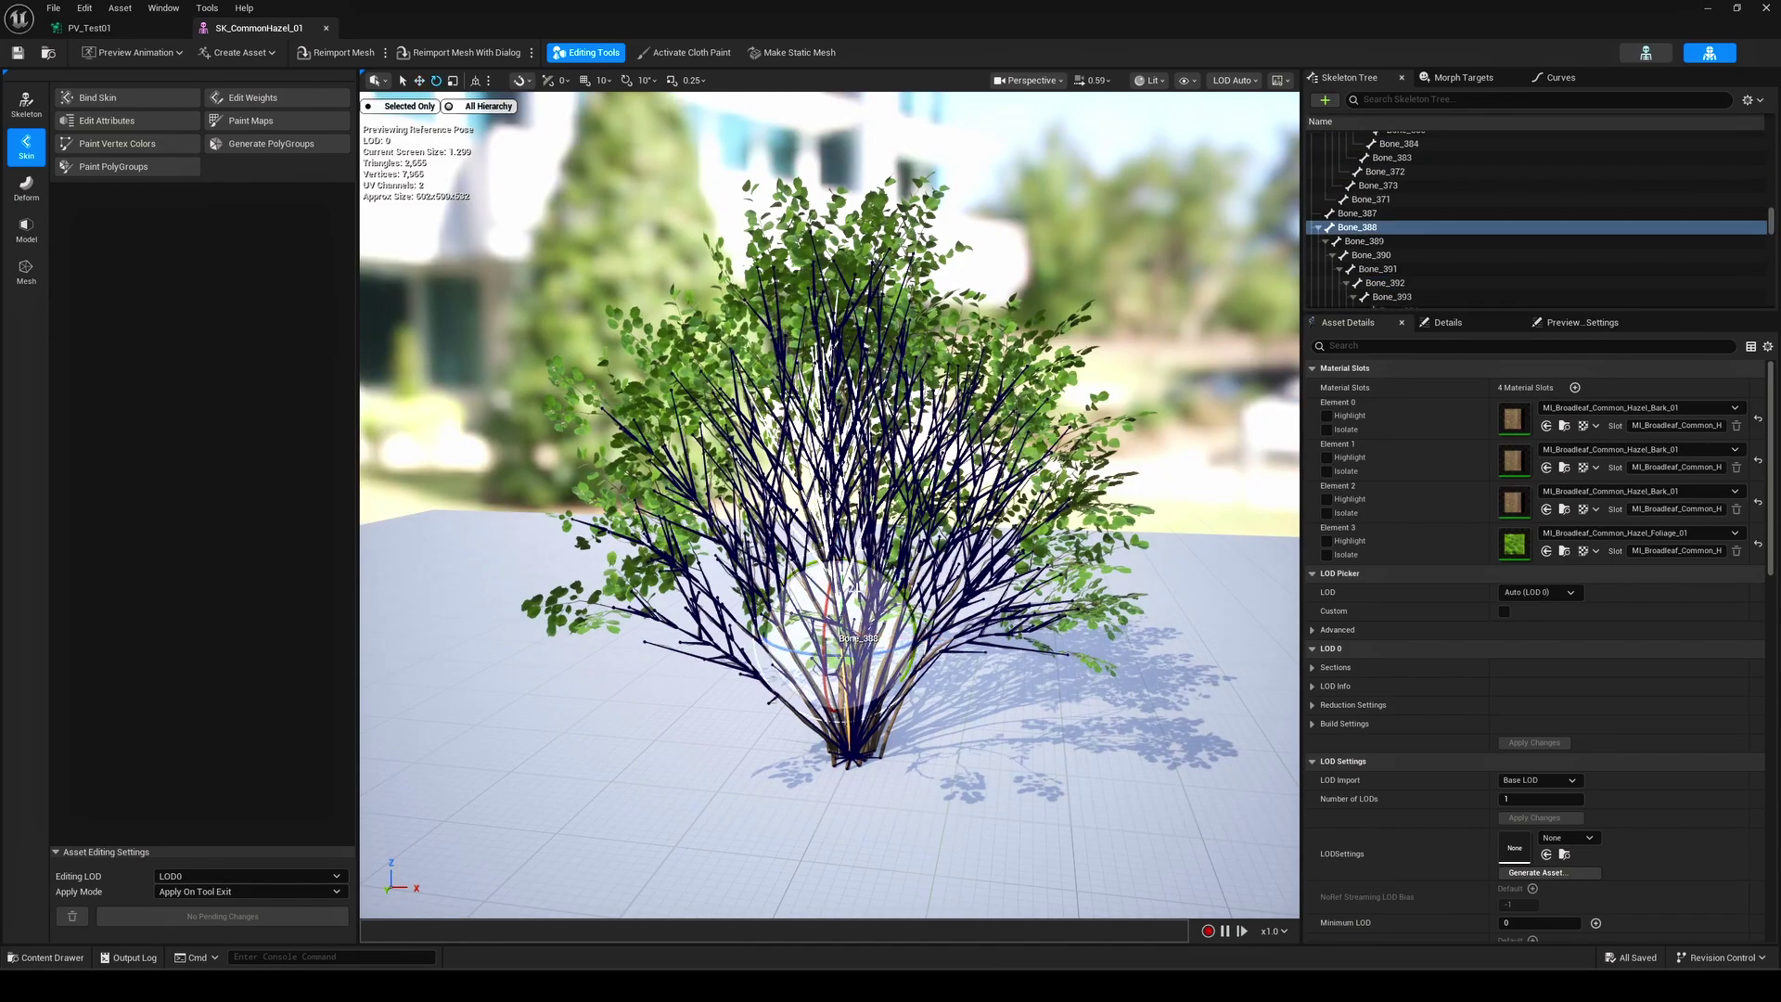
left_click_drag(852, 599, 795, 698)
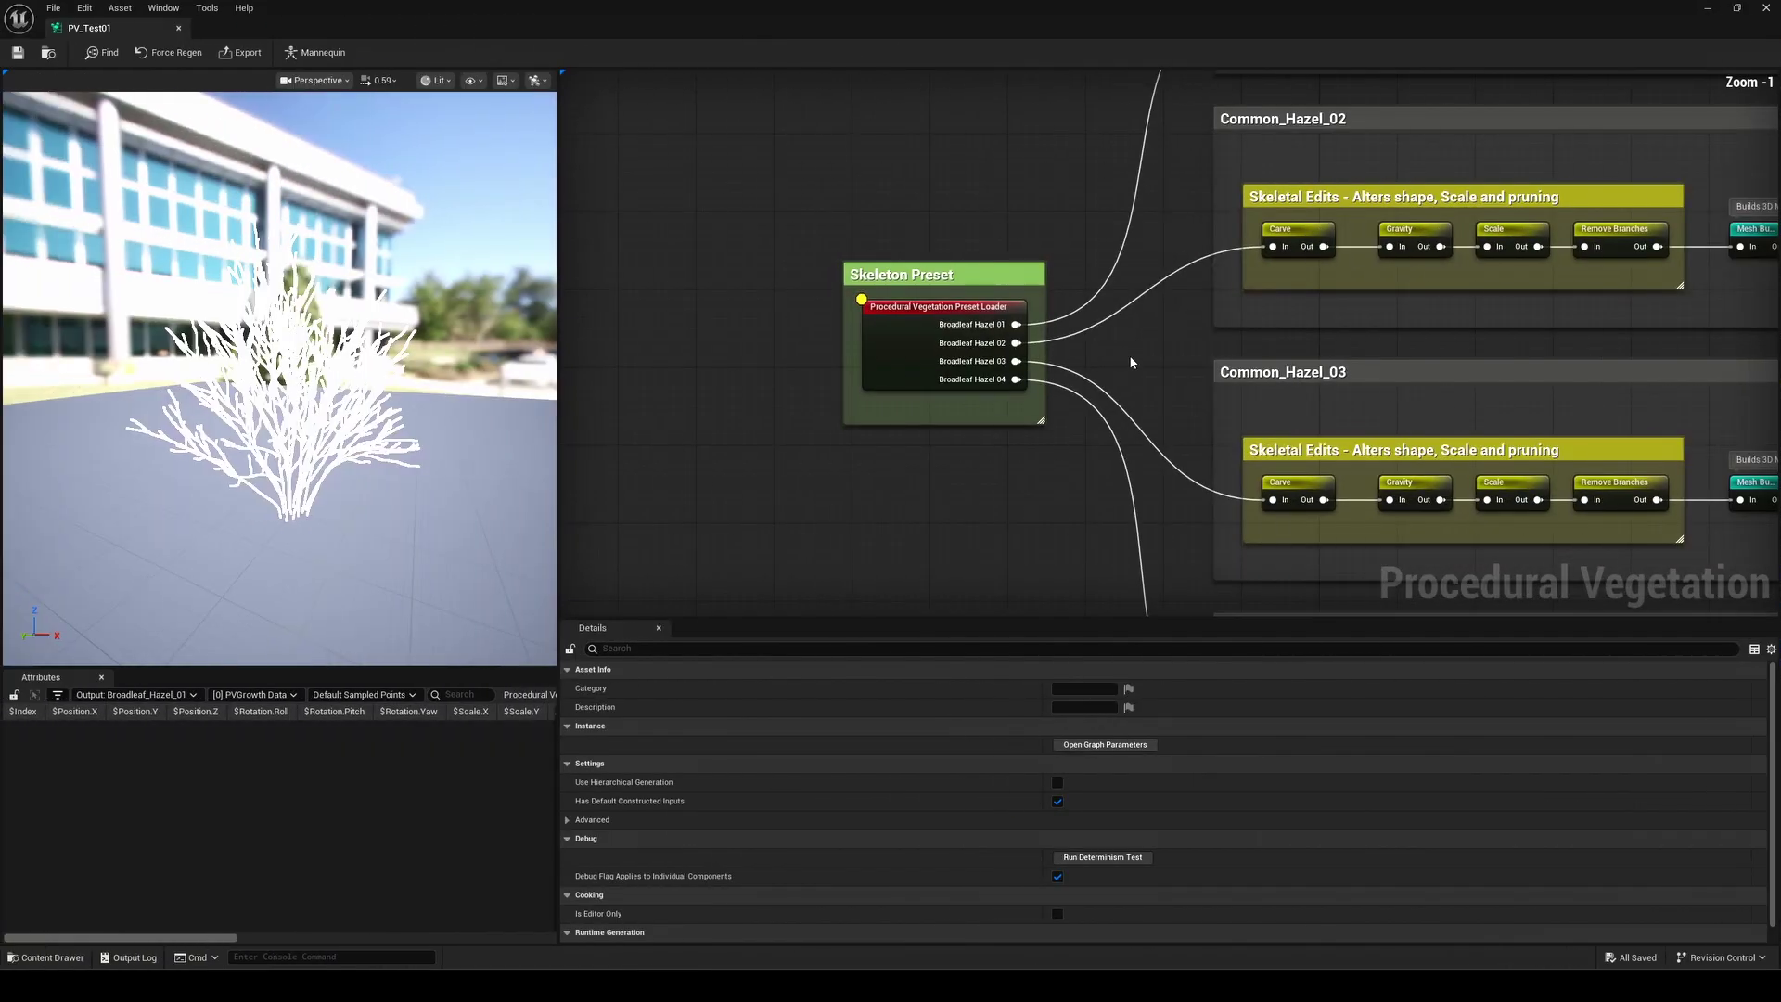
- Examine the Skeletal Edits group of Common_Hazel_01 in the PV_Test01 graph
scroll(1133, 294, "up", 1)
right_click_drag(1133, 293, 679, 591)
left_click_drag(1197, 375, 1241, 362)
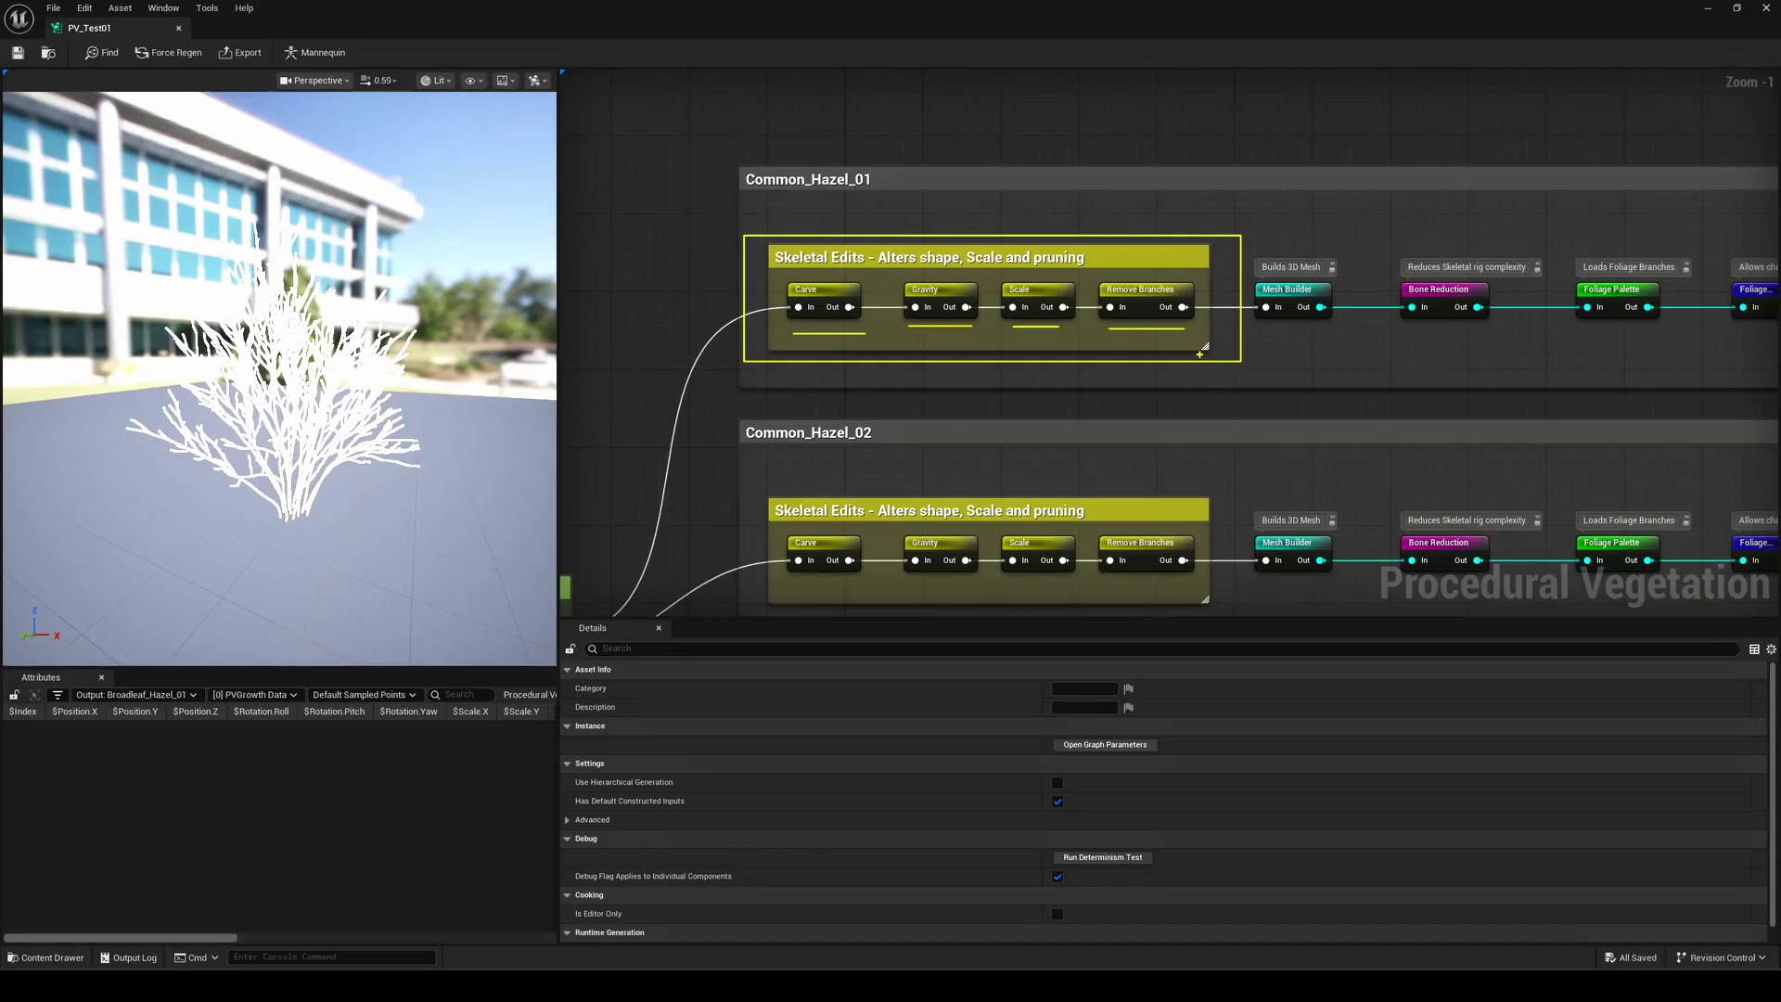
- Set the Carve node's Carve Basis to From Bottom and try out Carve amounts up to about 0.55
left_click(824, 295)
left_click_drag(1081, 707, 1105, 707)
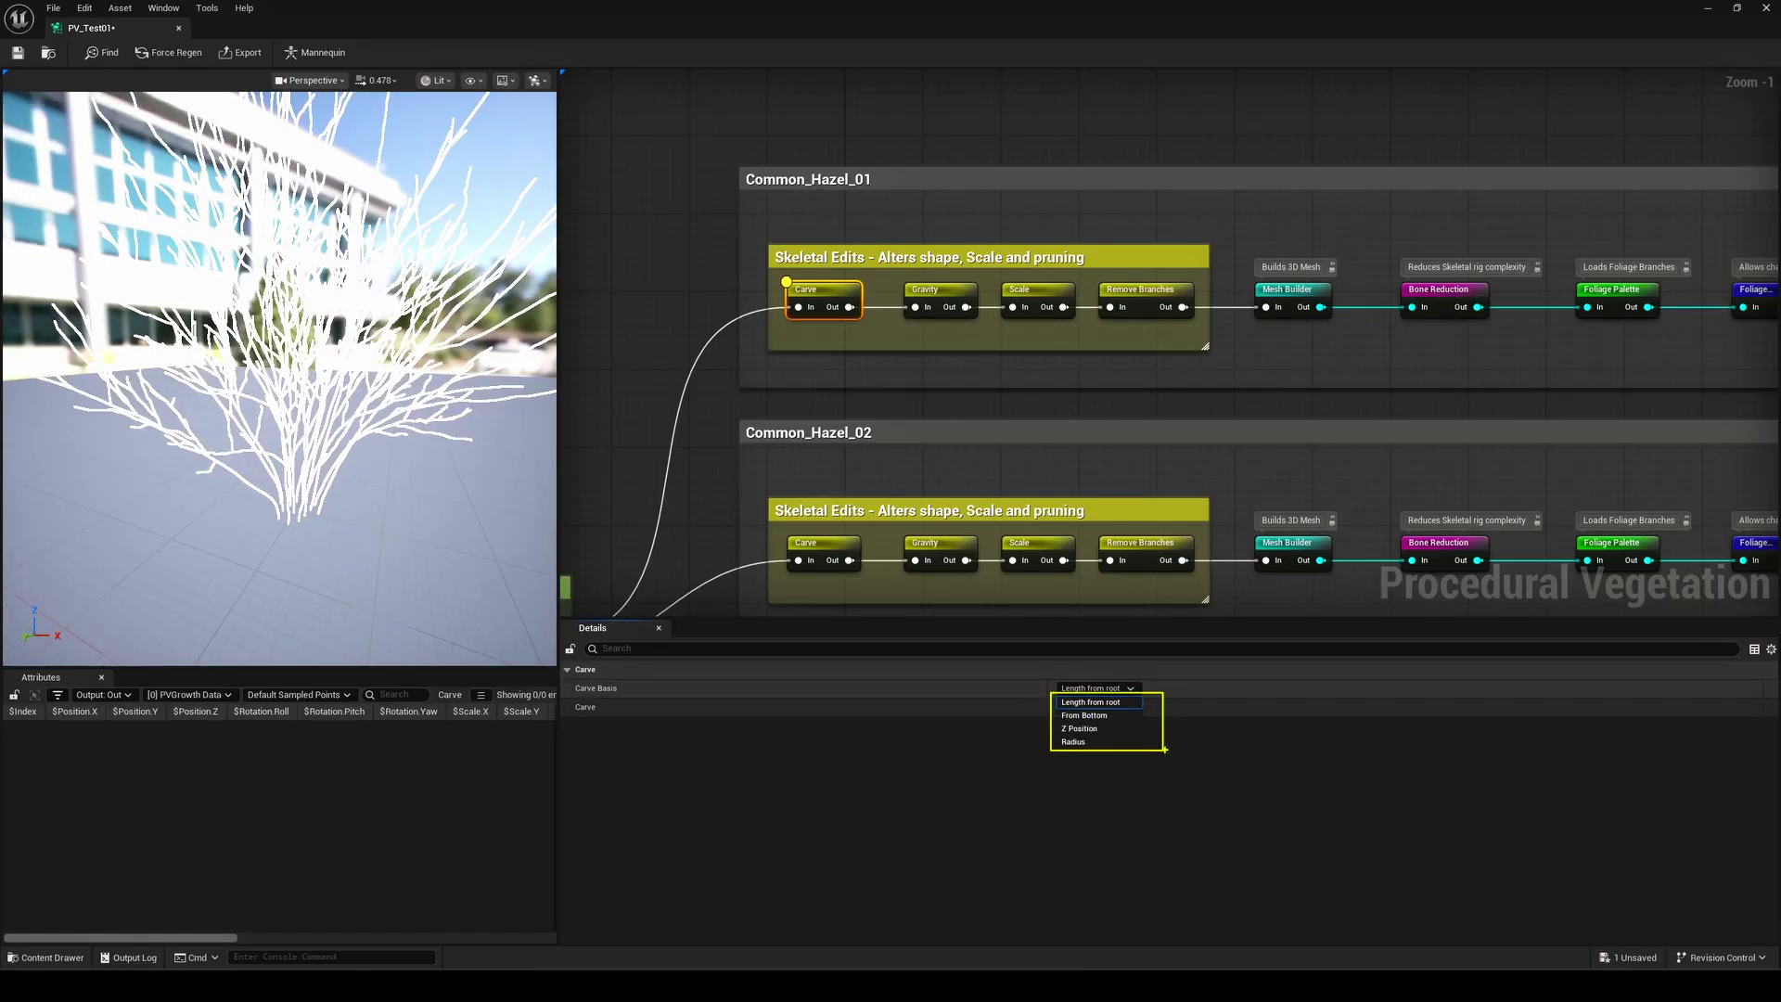
left_click(1131, 695)
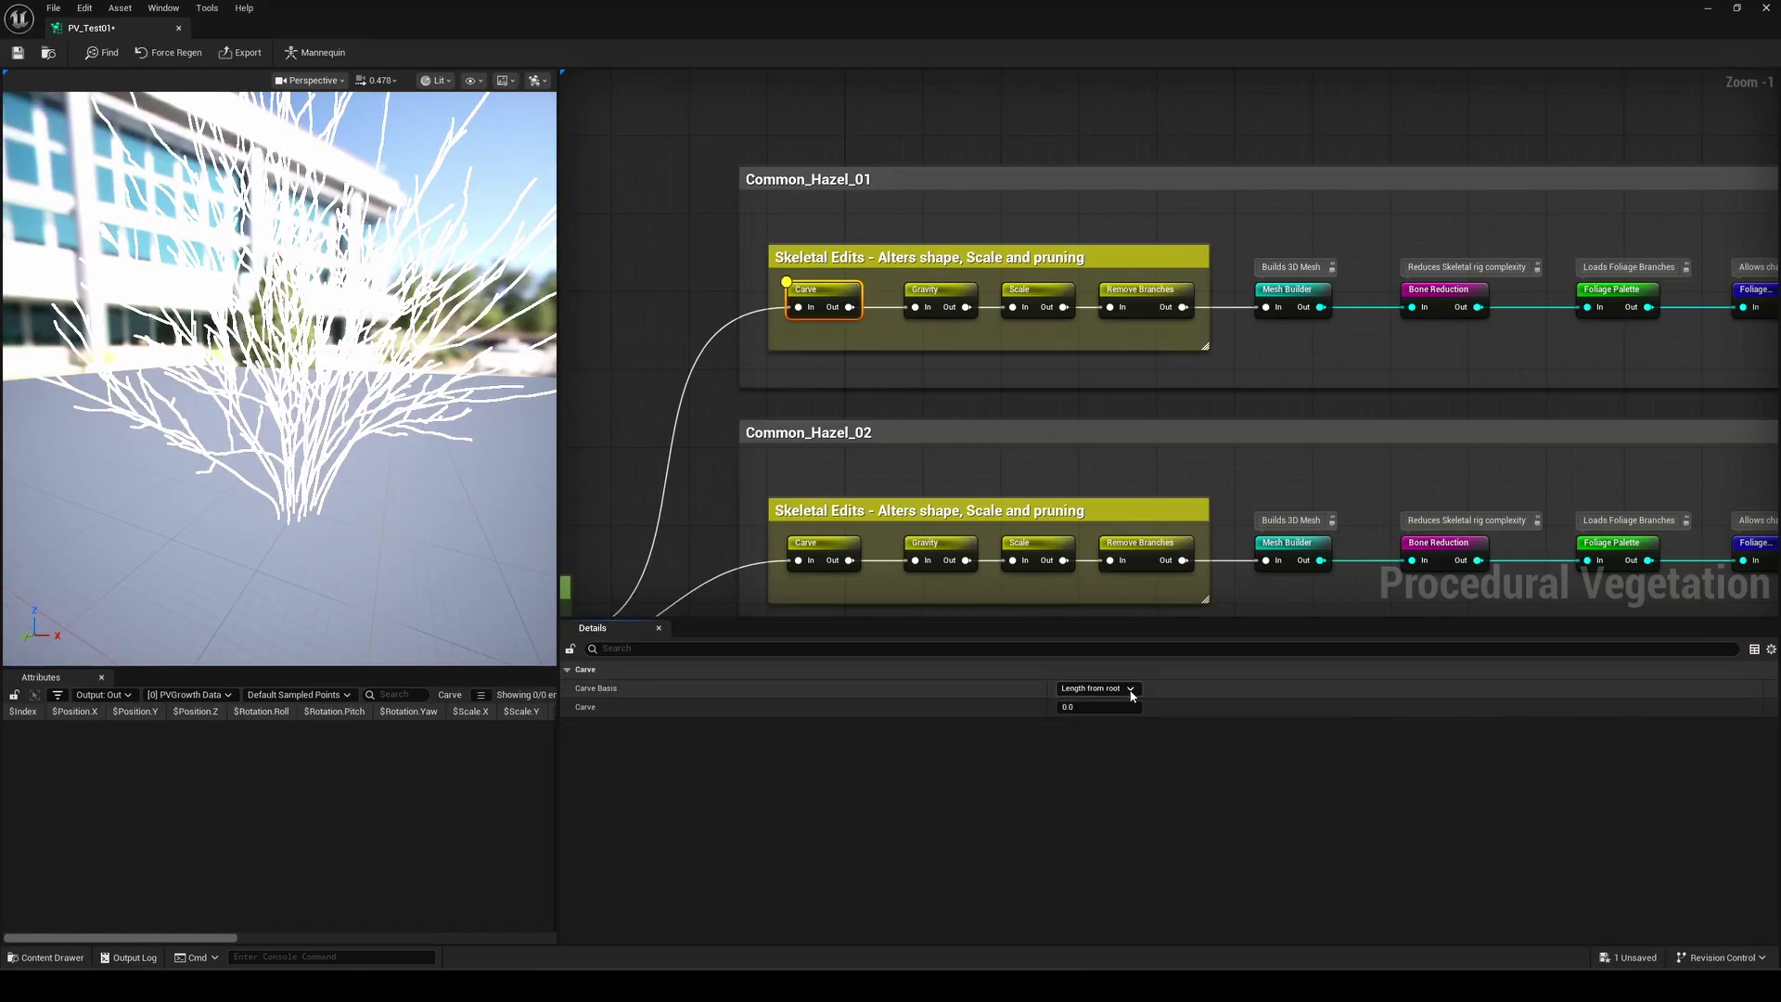
left_click(1130, 688)
left_click(1093, 740)
left_click_drag(1074, 707, 1093, 707)
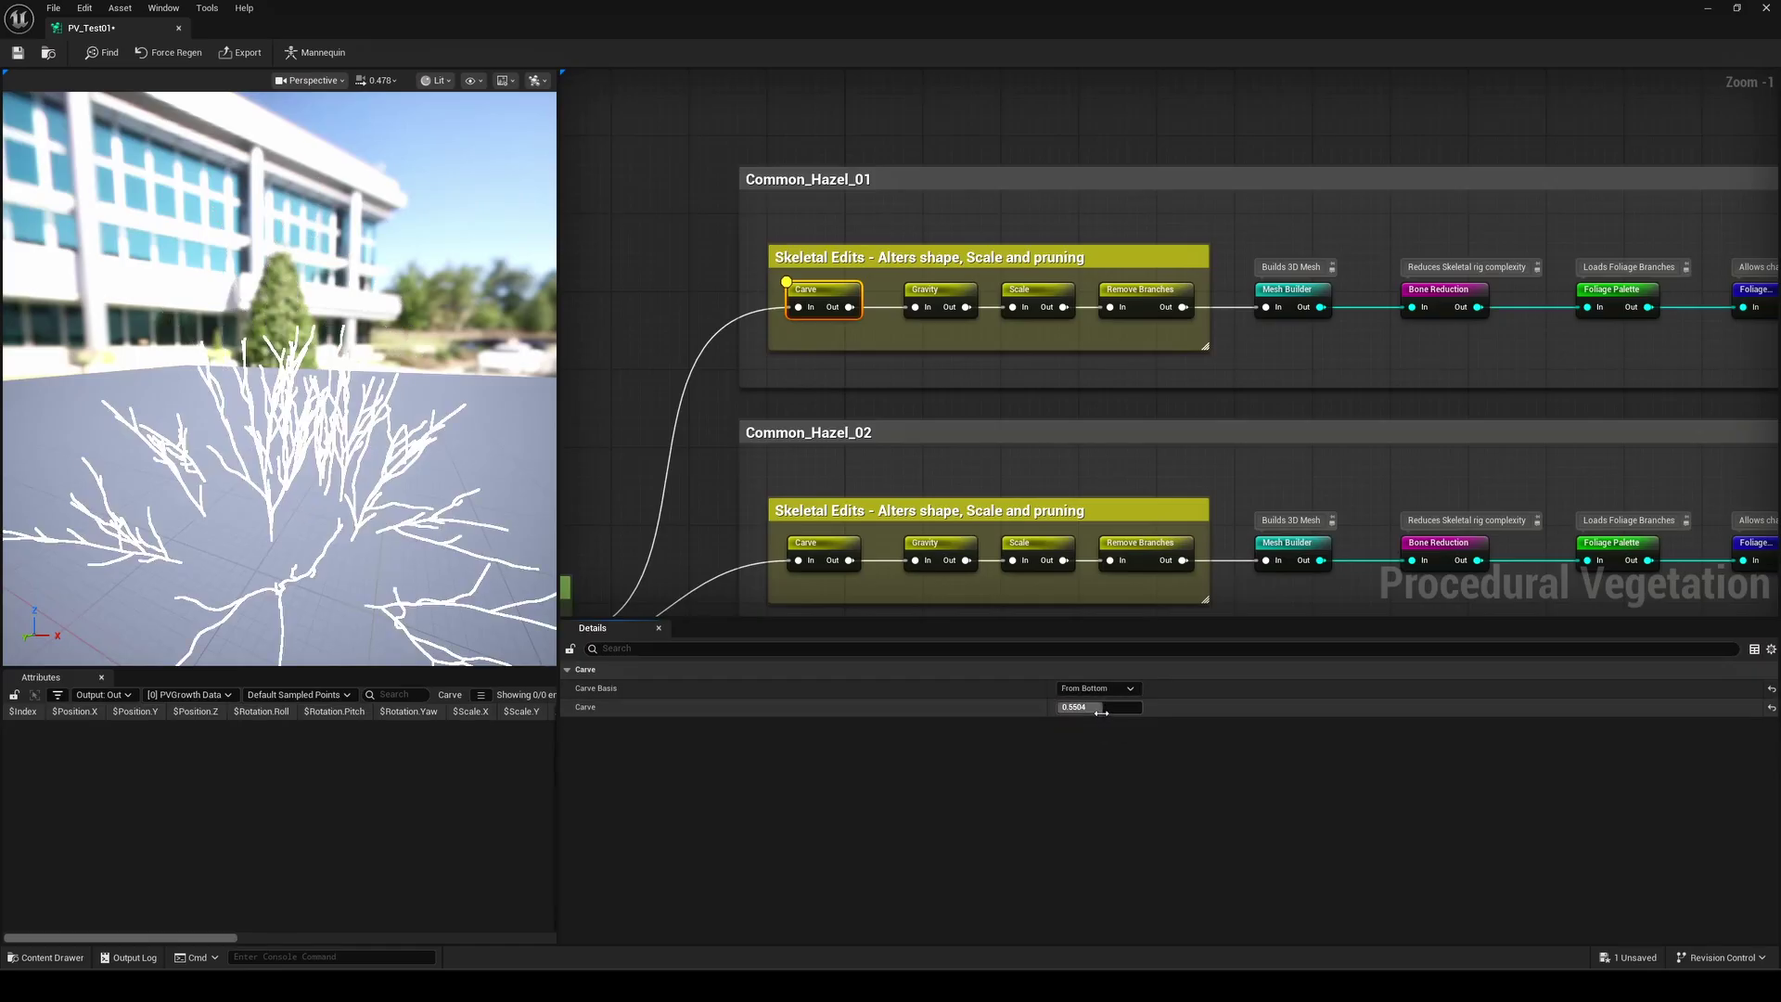
left_click_drag(1092, 708, 1098, 707)
left_click(1098, 707)
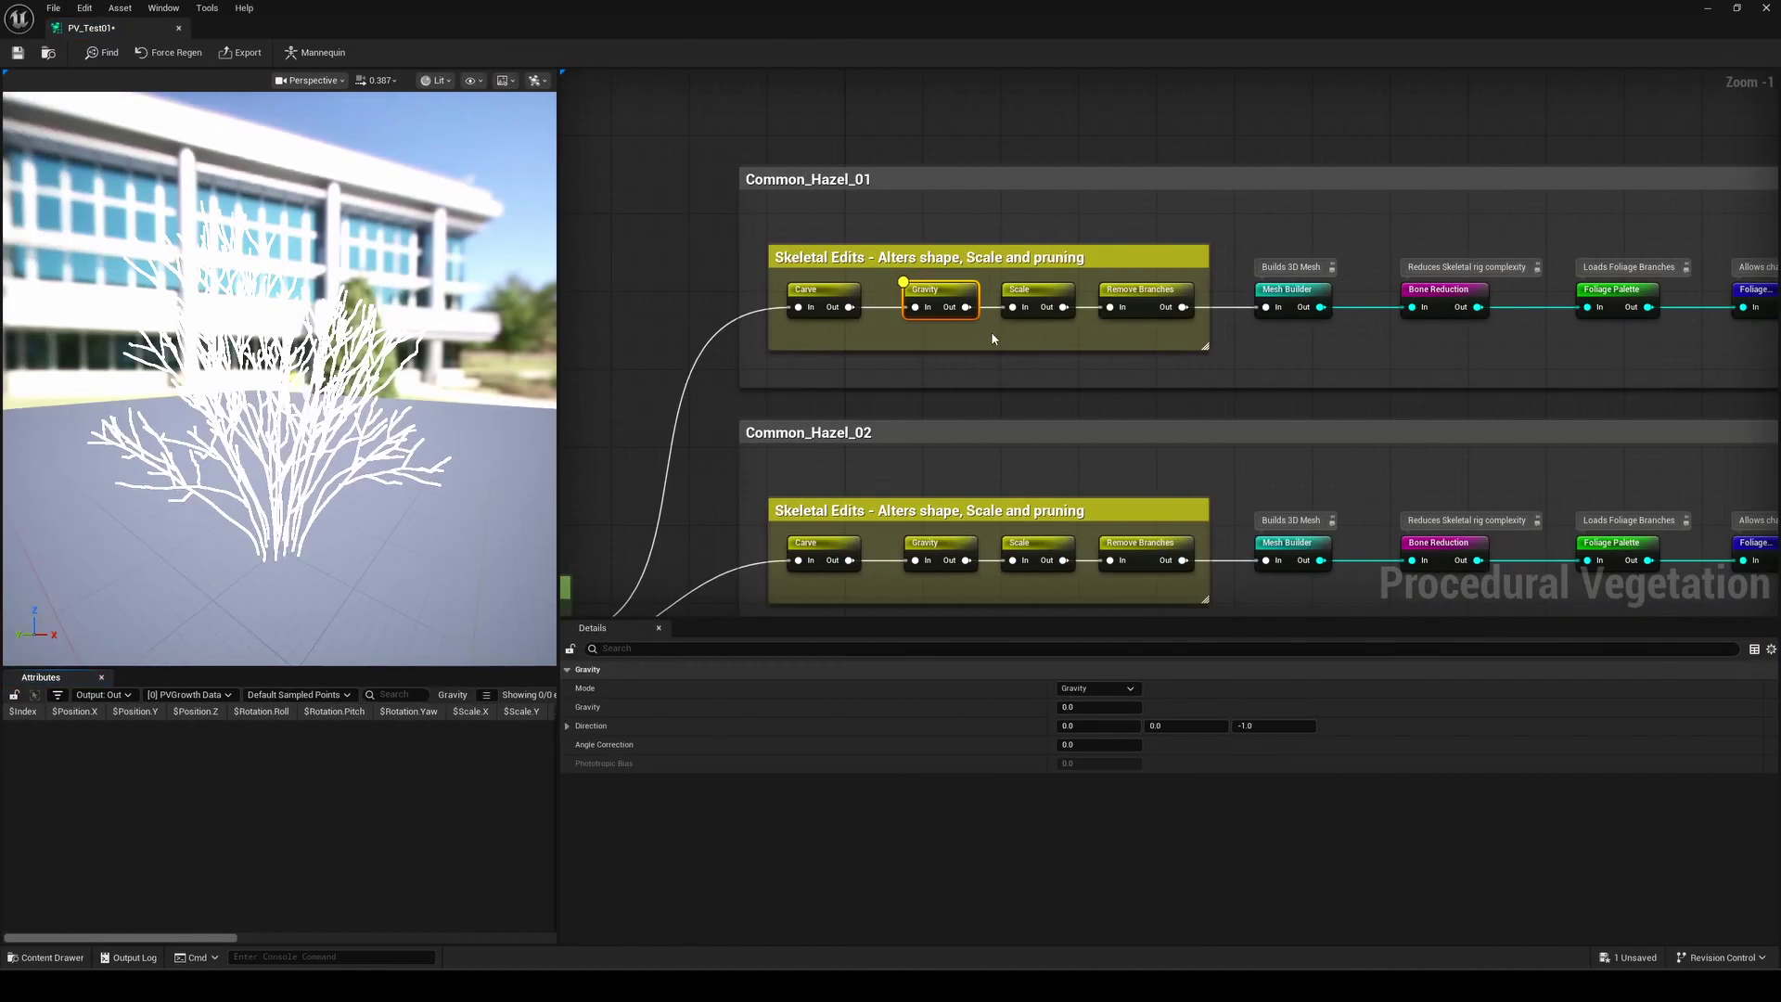
- Set the Gravity node's Gravity to about 0.37 and try bending the branches along its X and Y directions
left_click_drag(1068, 707, 1087, 707)
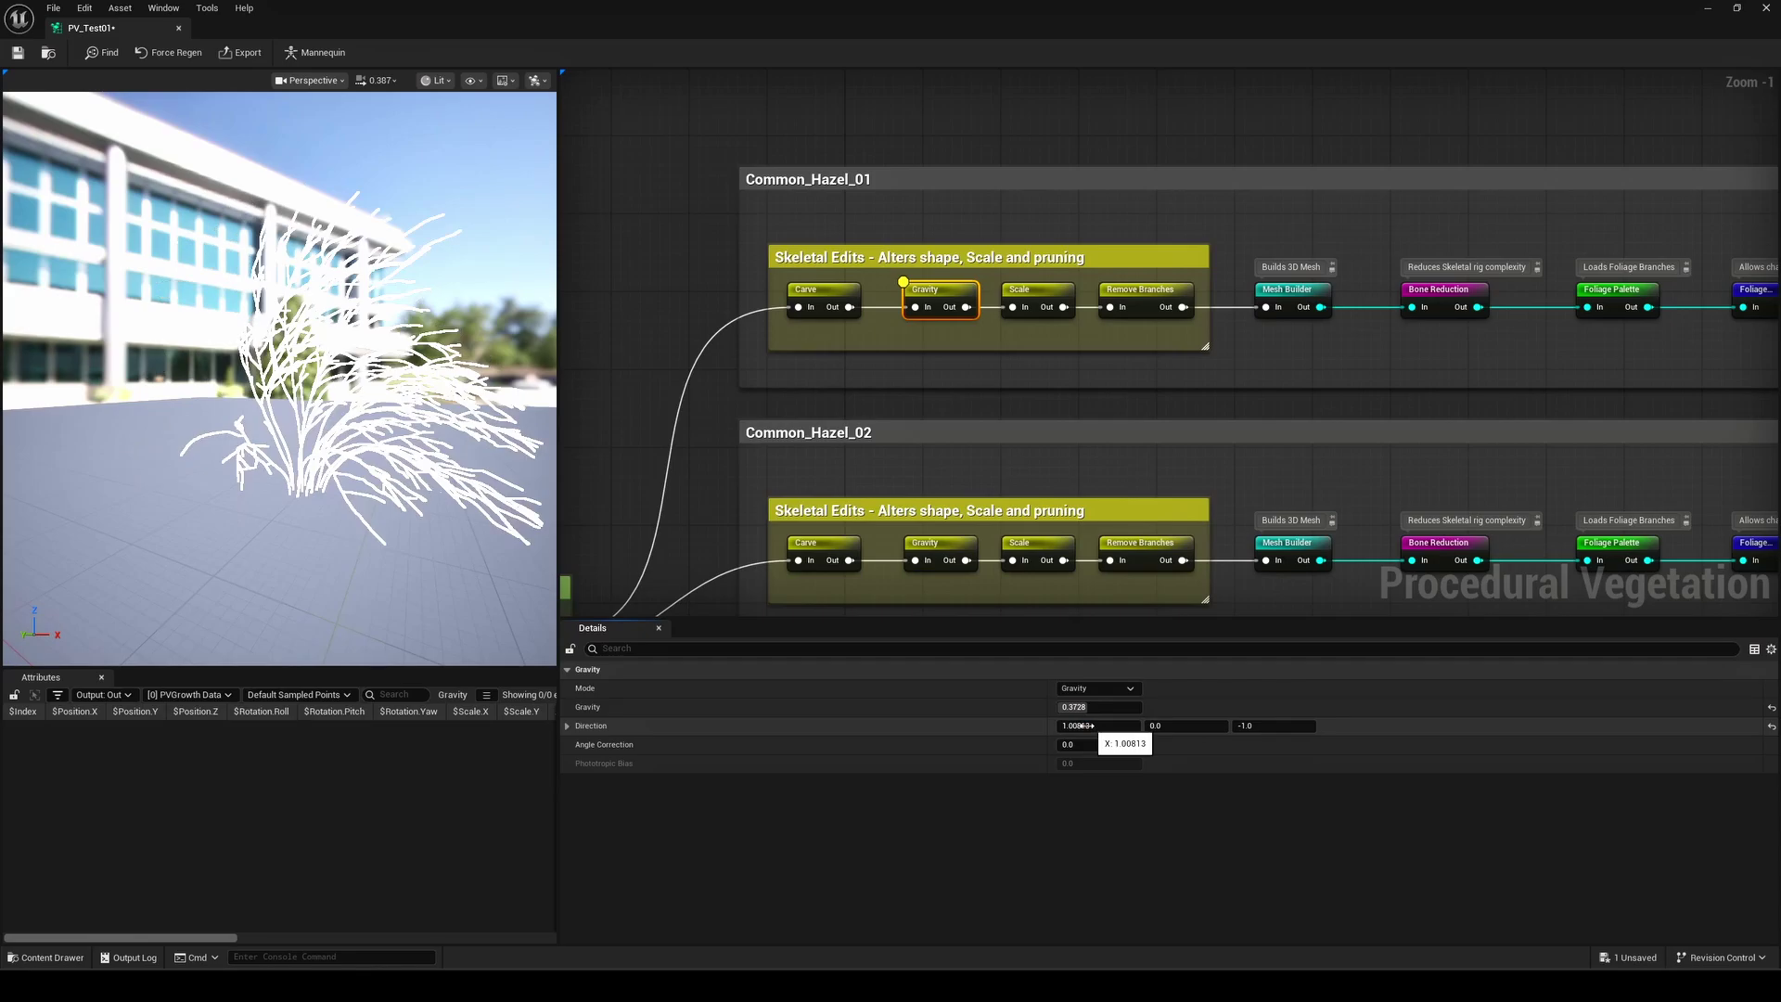
left_click_drag(1089, 725, 1067, 725)
left_click_drag(1204, 726, 1234, 725)
- Switch the Gravity node's Mode to Phototropic and adjust its Gravity strength
left_click(1116, 688)
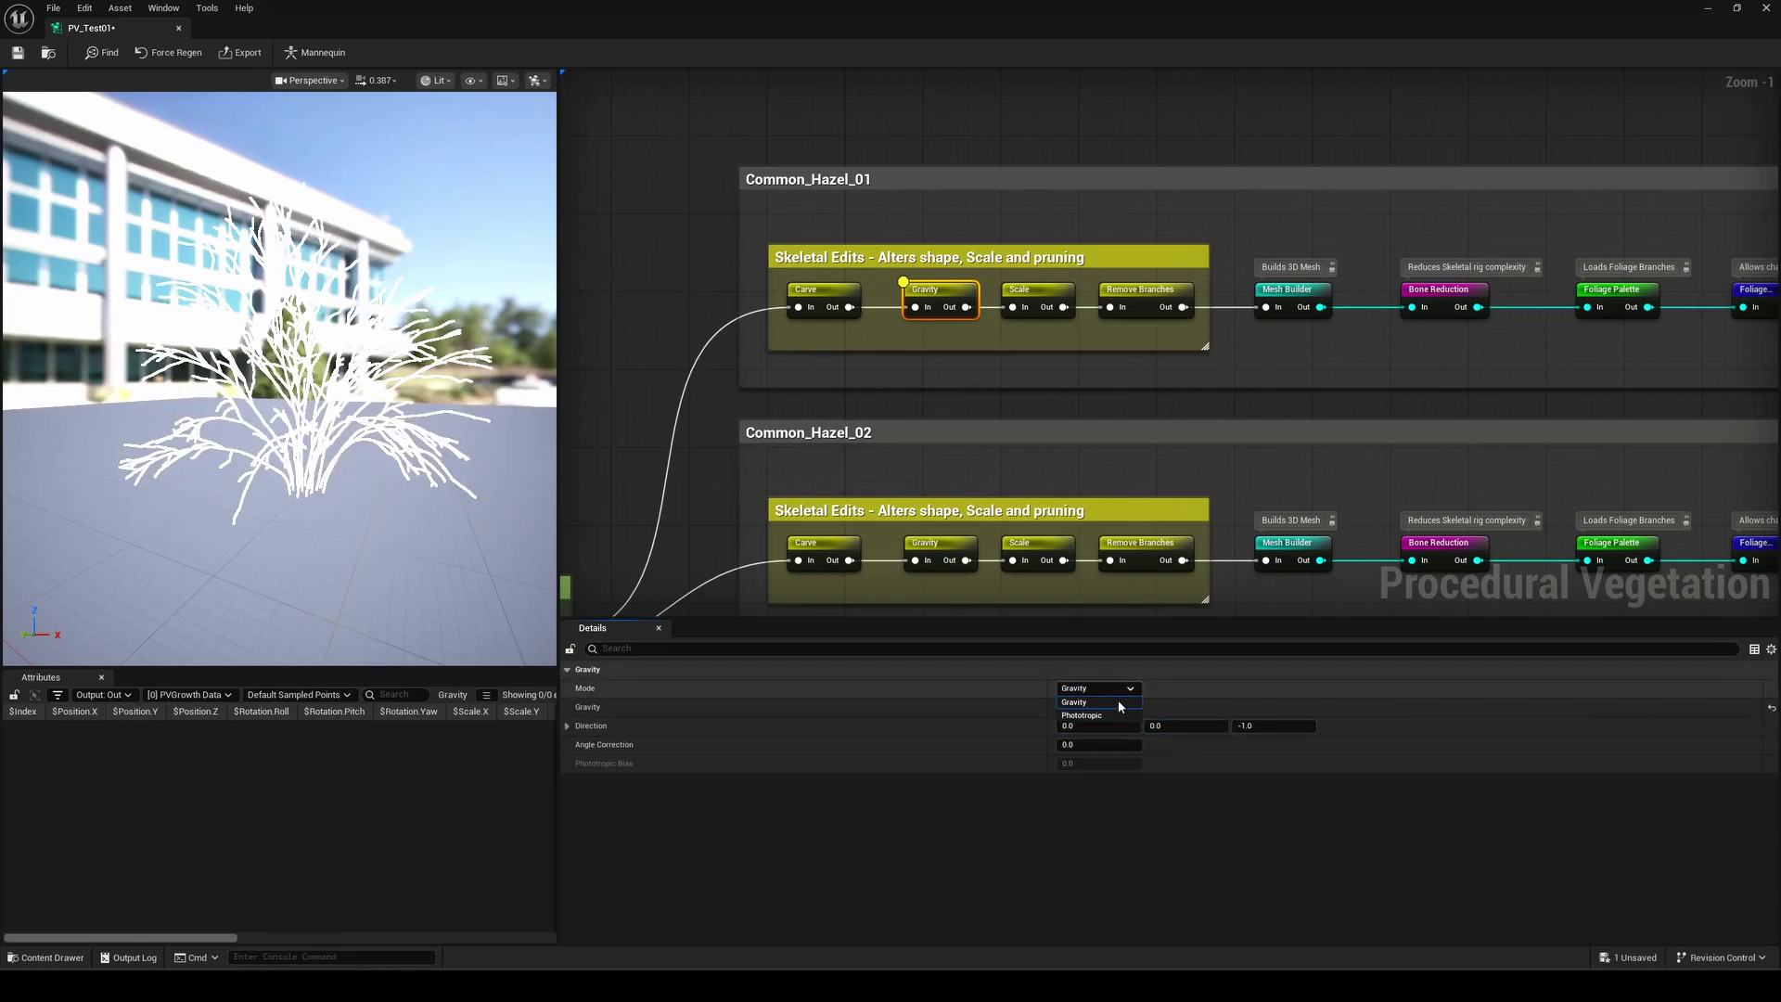
left_click(1098, 715)
left_click_drag(1096, 707, 1151, 716)
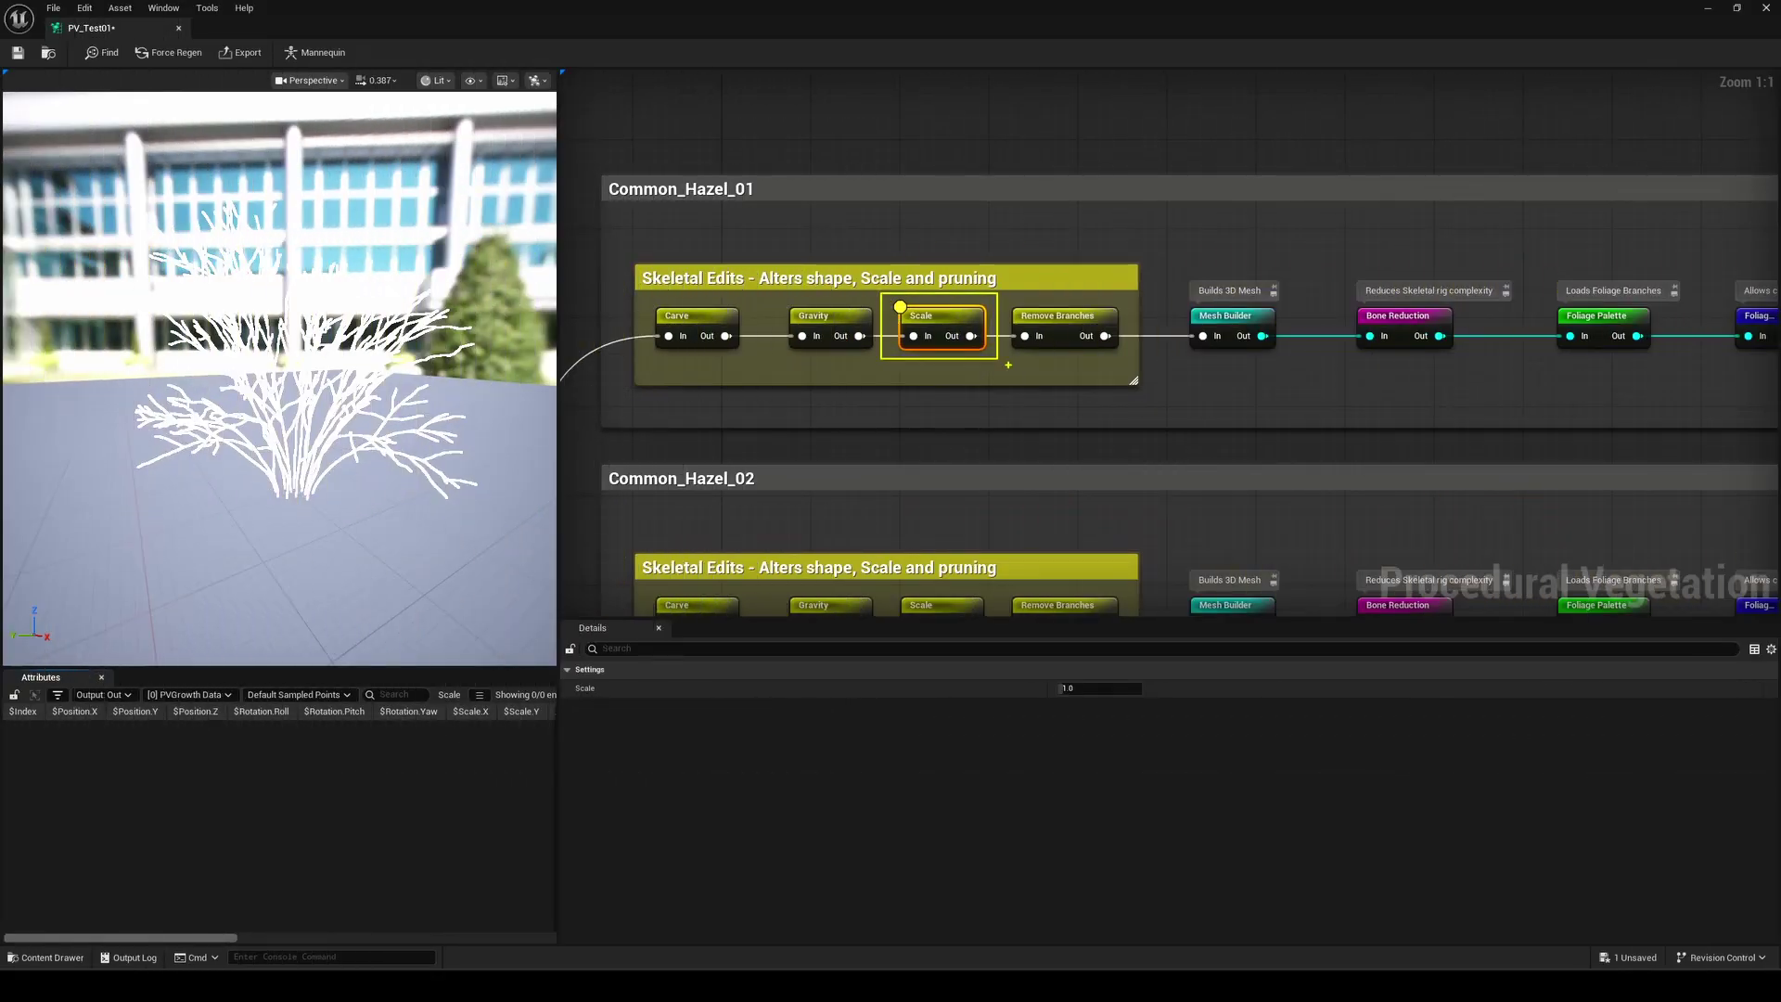
- Adjust the Scale node's Scale value and display the mannequin for size reference
key("Escape")
left_click_drag(1100, 688, 1085, 687)
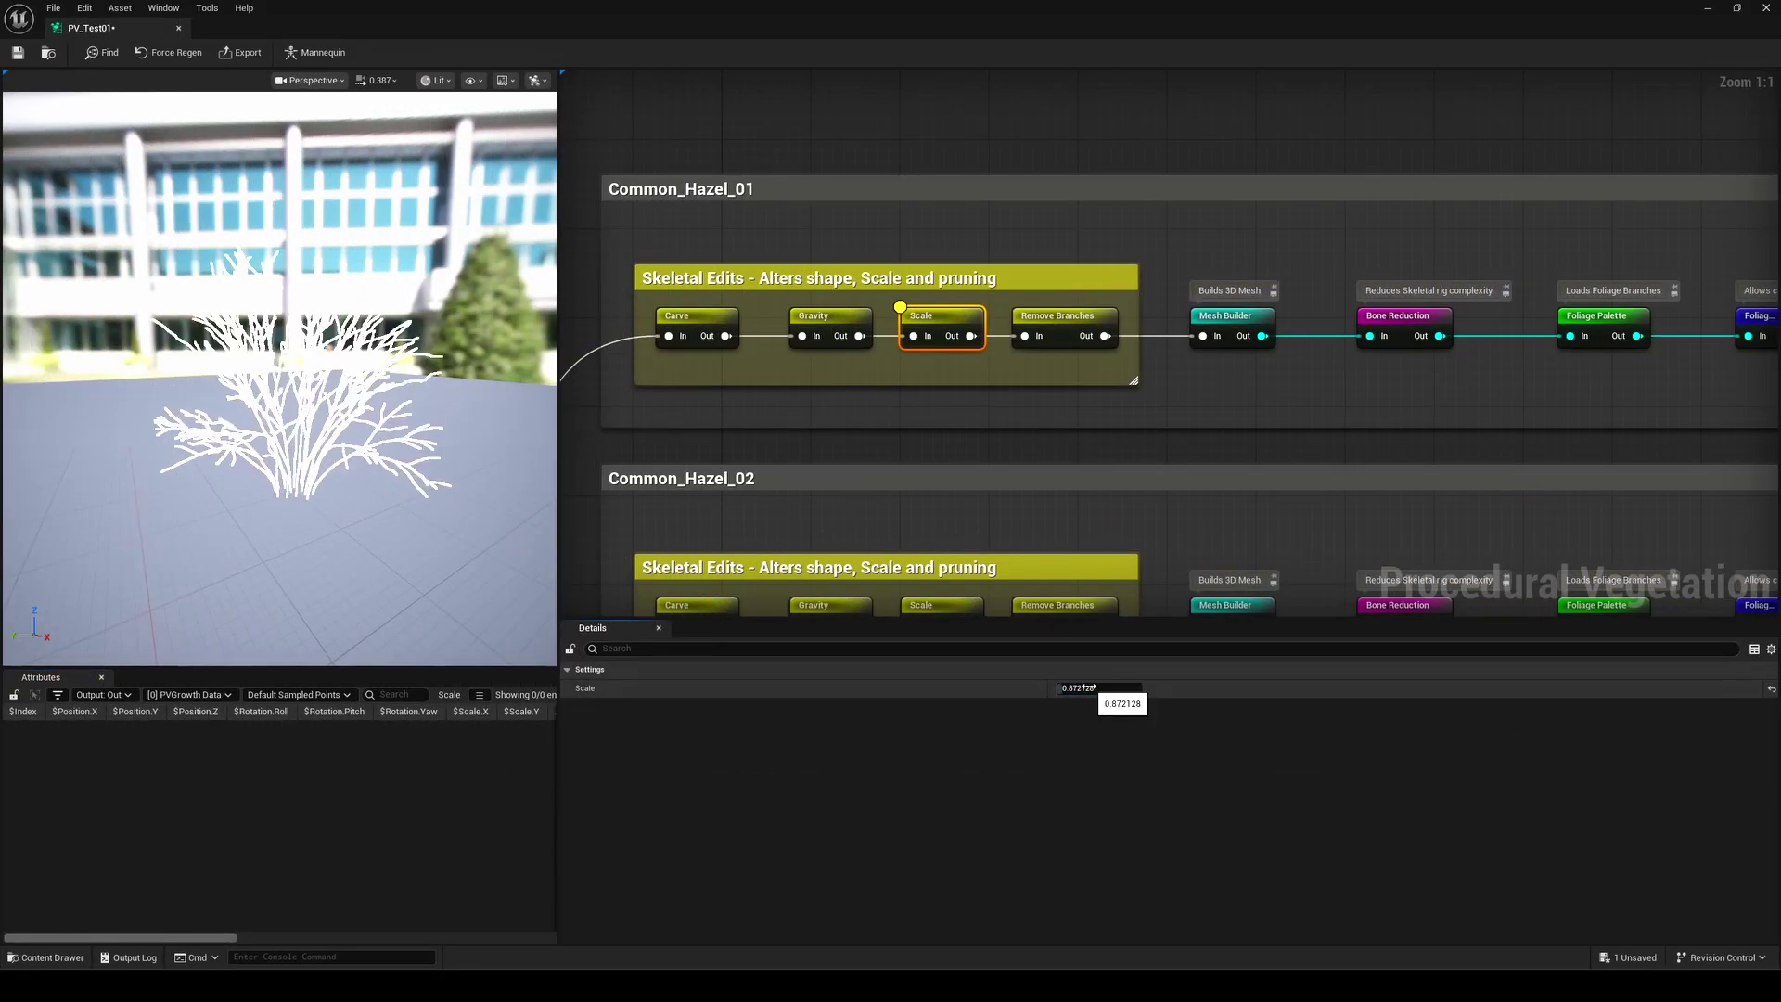
key("ctrl+2")
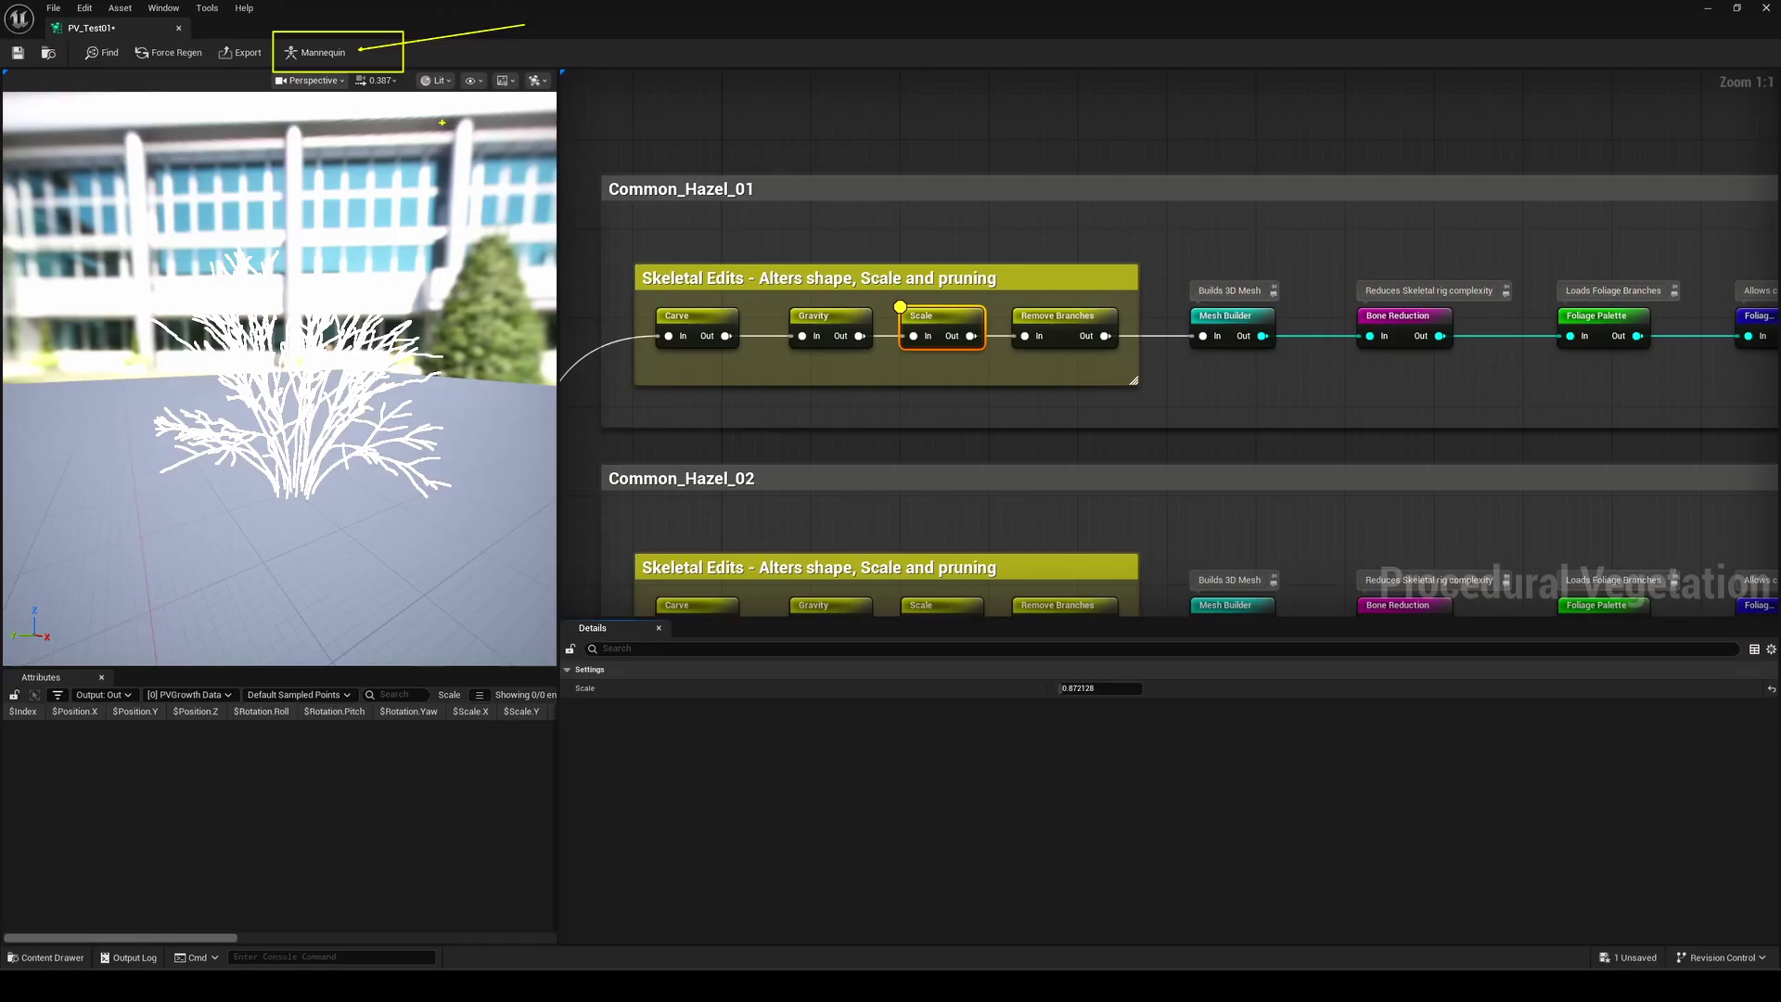
left_click(316, 52)
left_click_drag(1127, 689, 1081, 689)
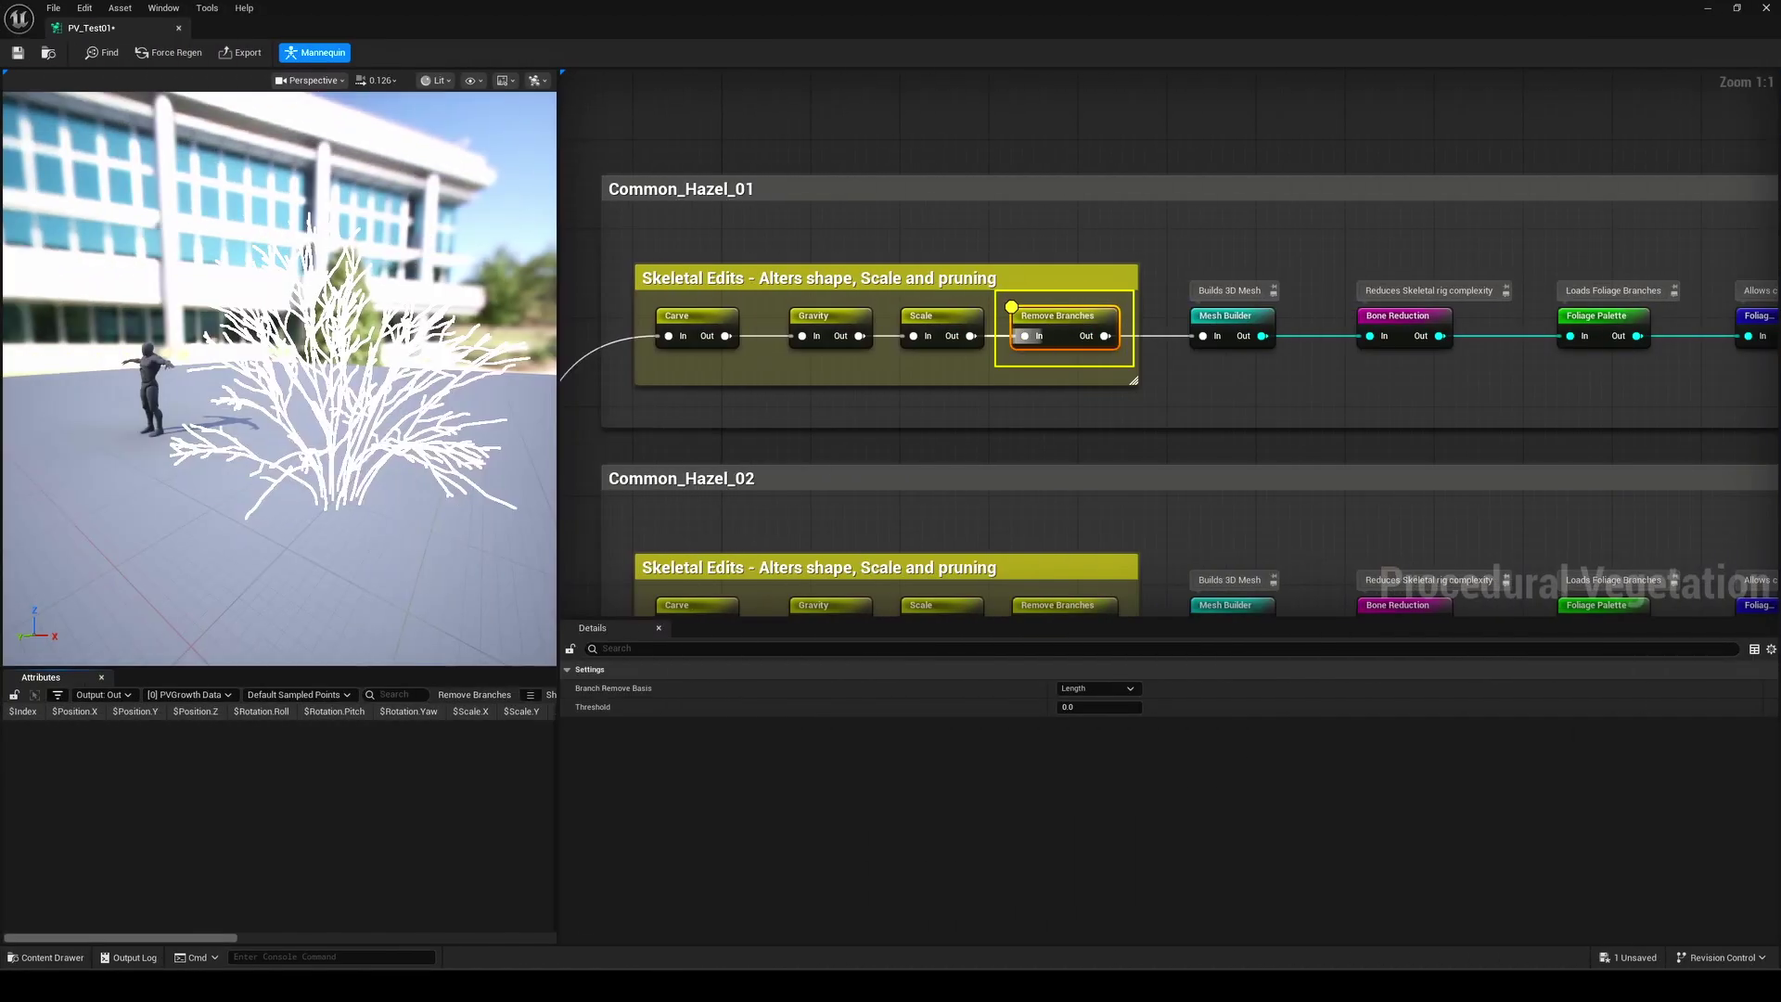
- Prune the short branches with the Remove Branches node, using Length as basis and a Threshold of about 0.21
left_click(1098, 688)
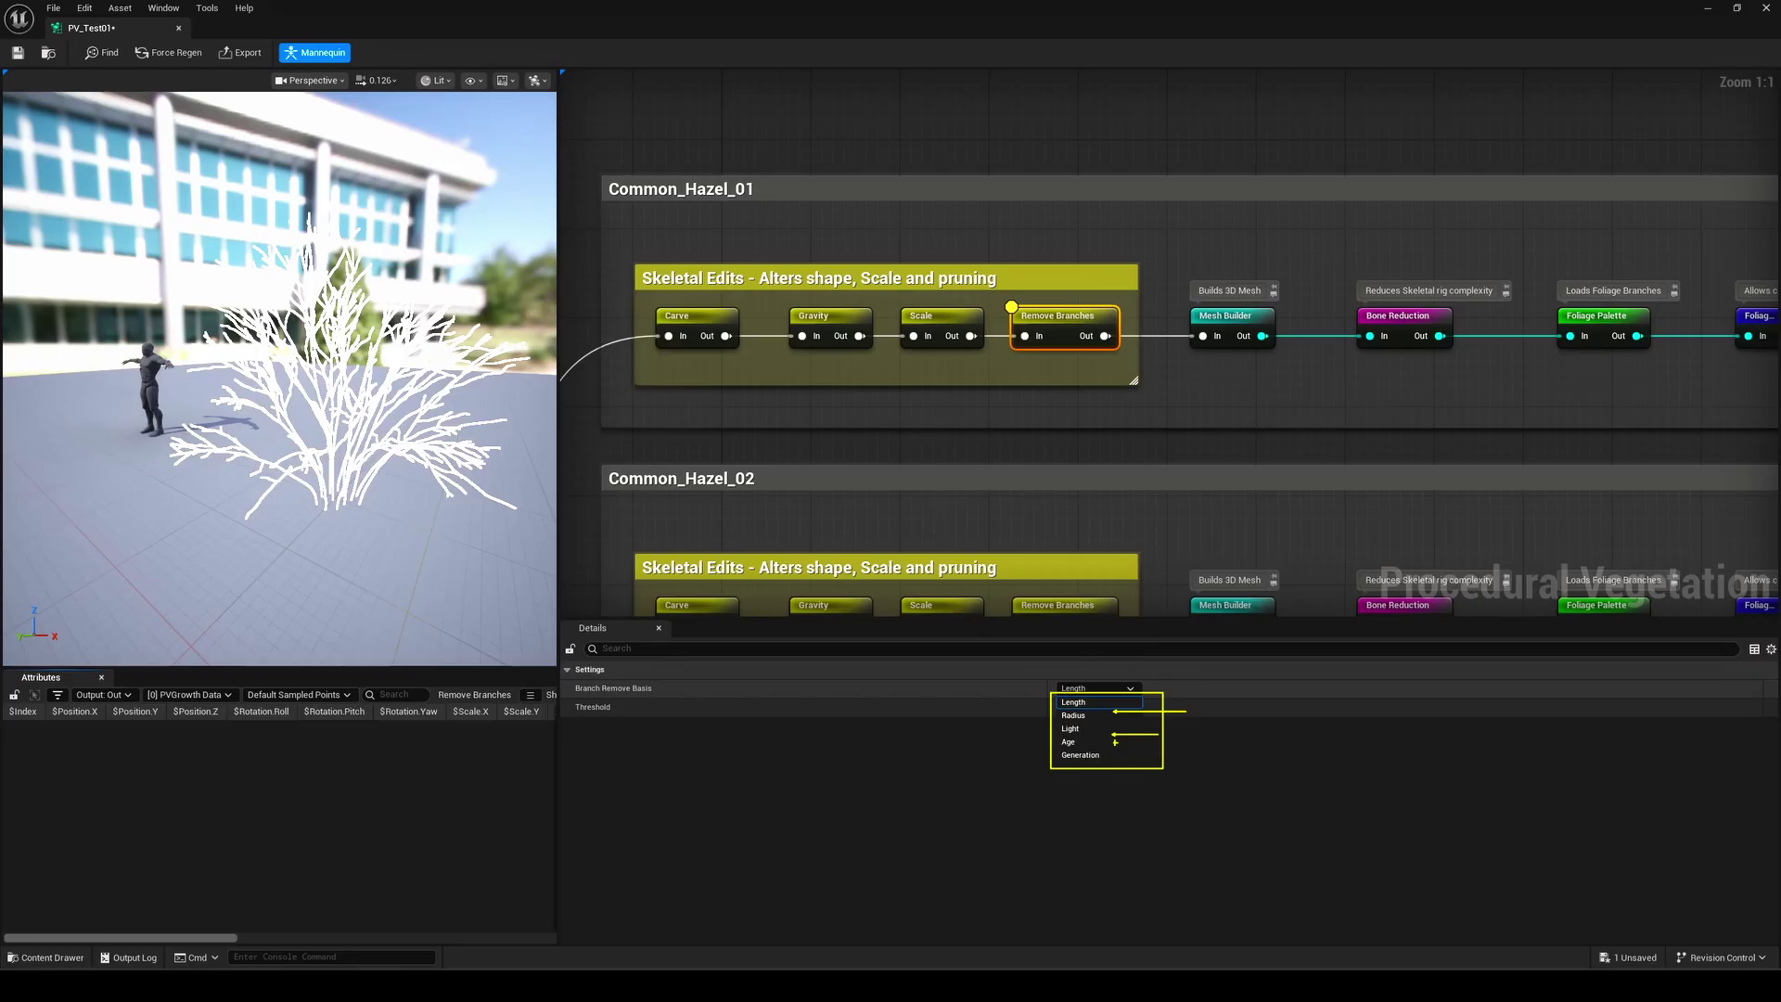
left_click_drag(1115, 742, 1161, 742, "ctrl+shift")
key("Escape")
left_click_drag(1073, 707, 1103, 708)
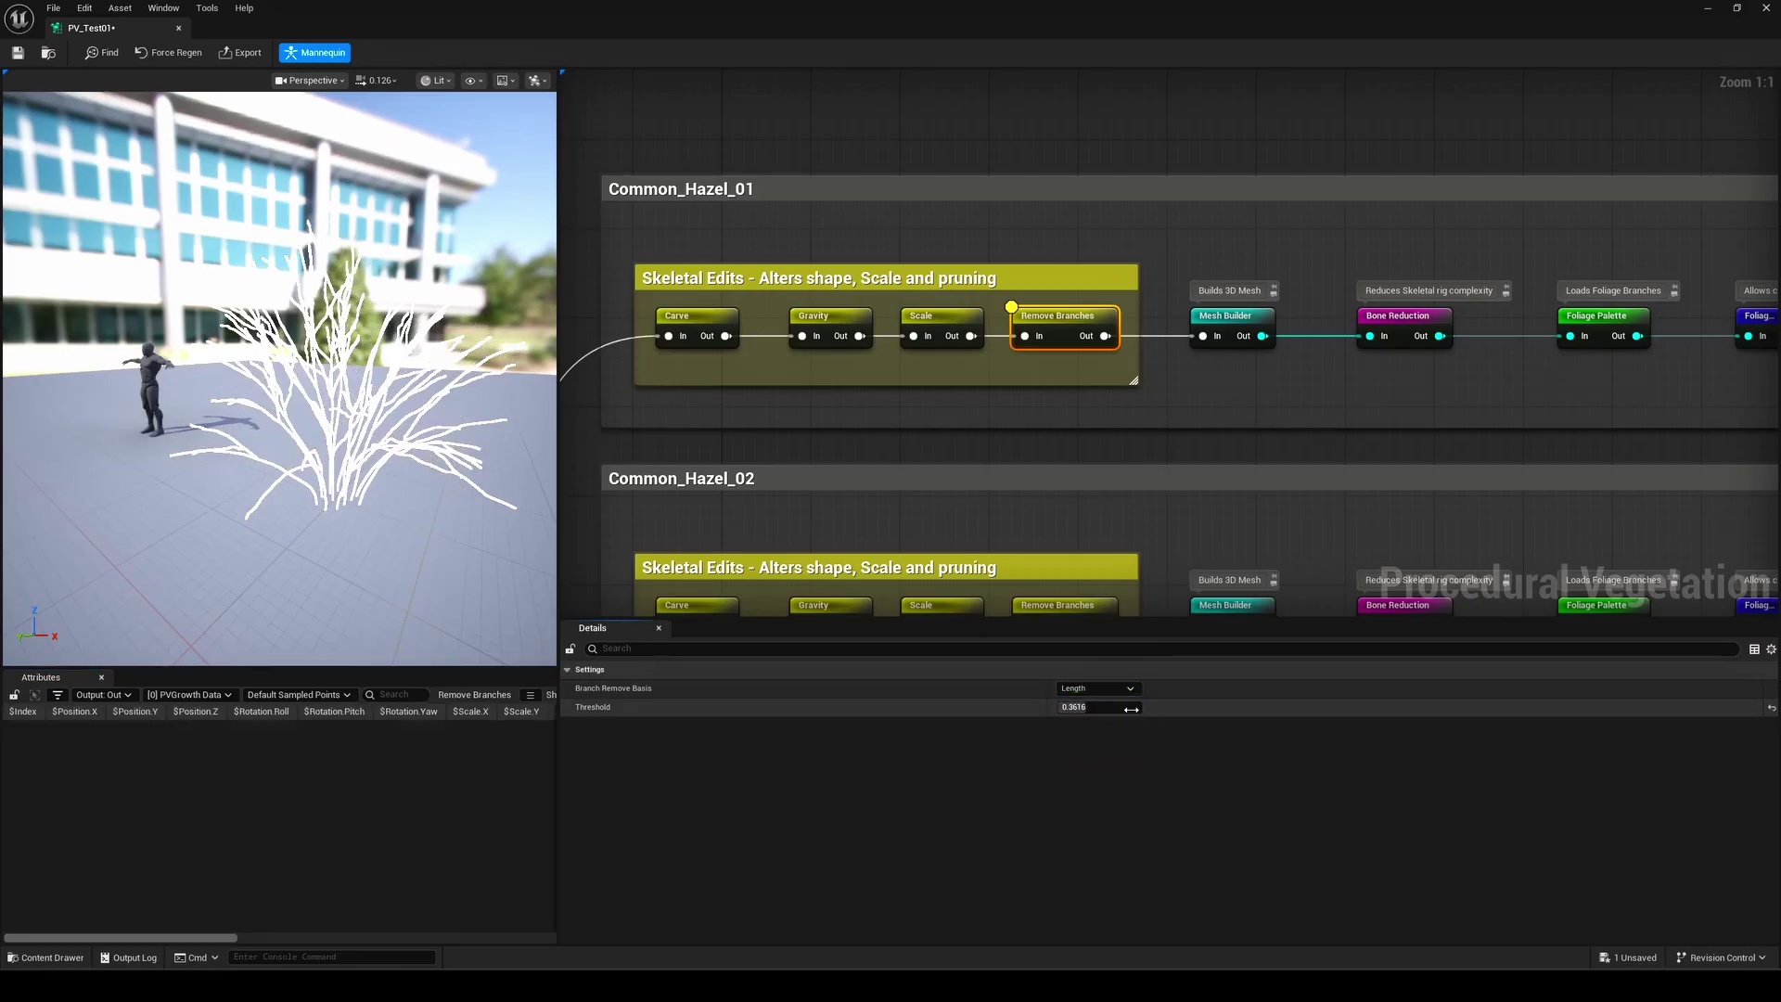
left_click_drag(1128, 709, 1116, 708)
- Enable the Mesh Builder node's Material Settings and expand its first two Generation Materials entries
scroll(1234, 375, "up", 1, "ctrl")
right_click_drag(1234, 376, 932, 378)
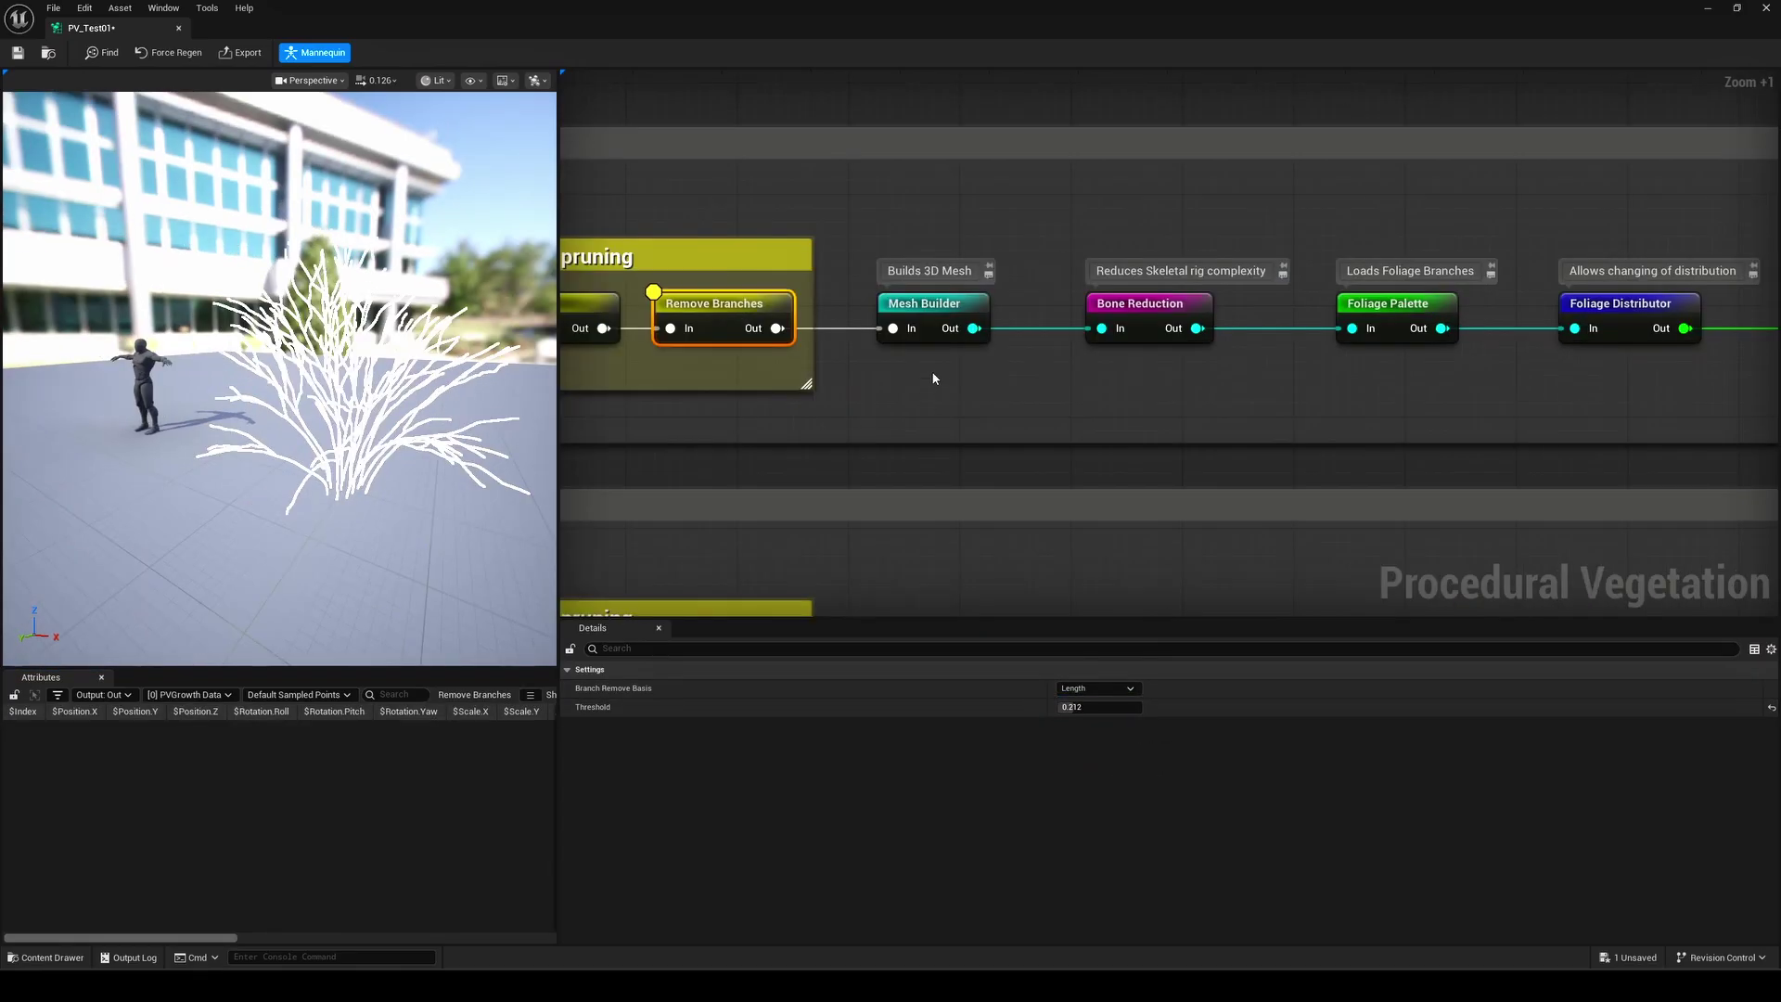
left_click(940, 309)
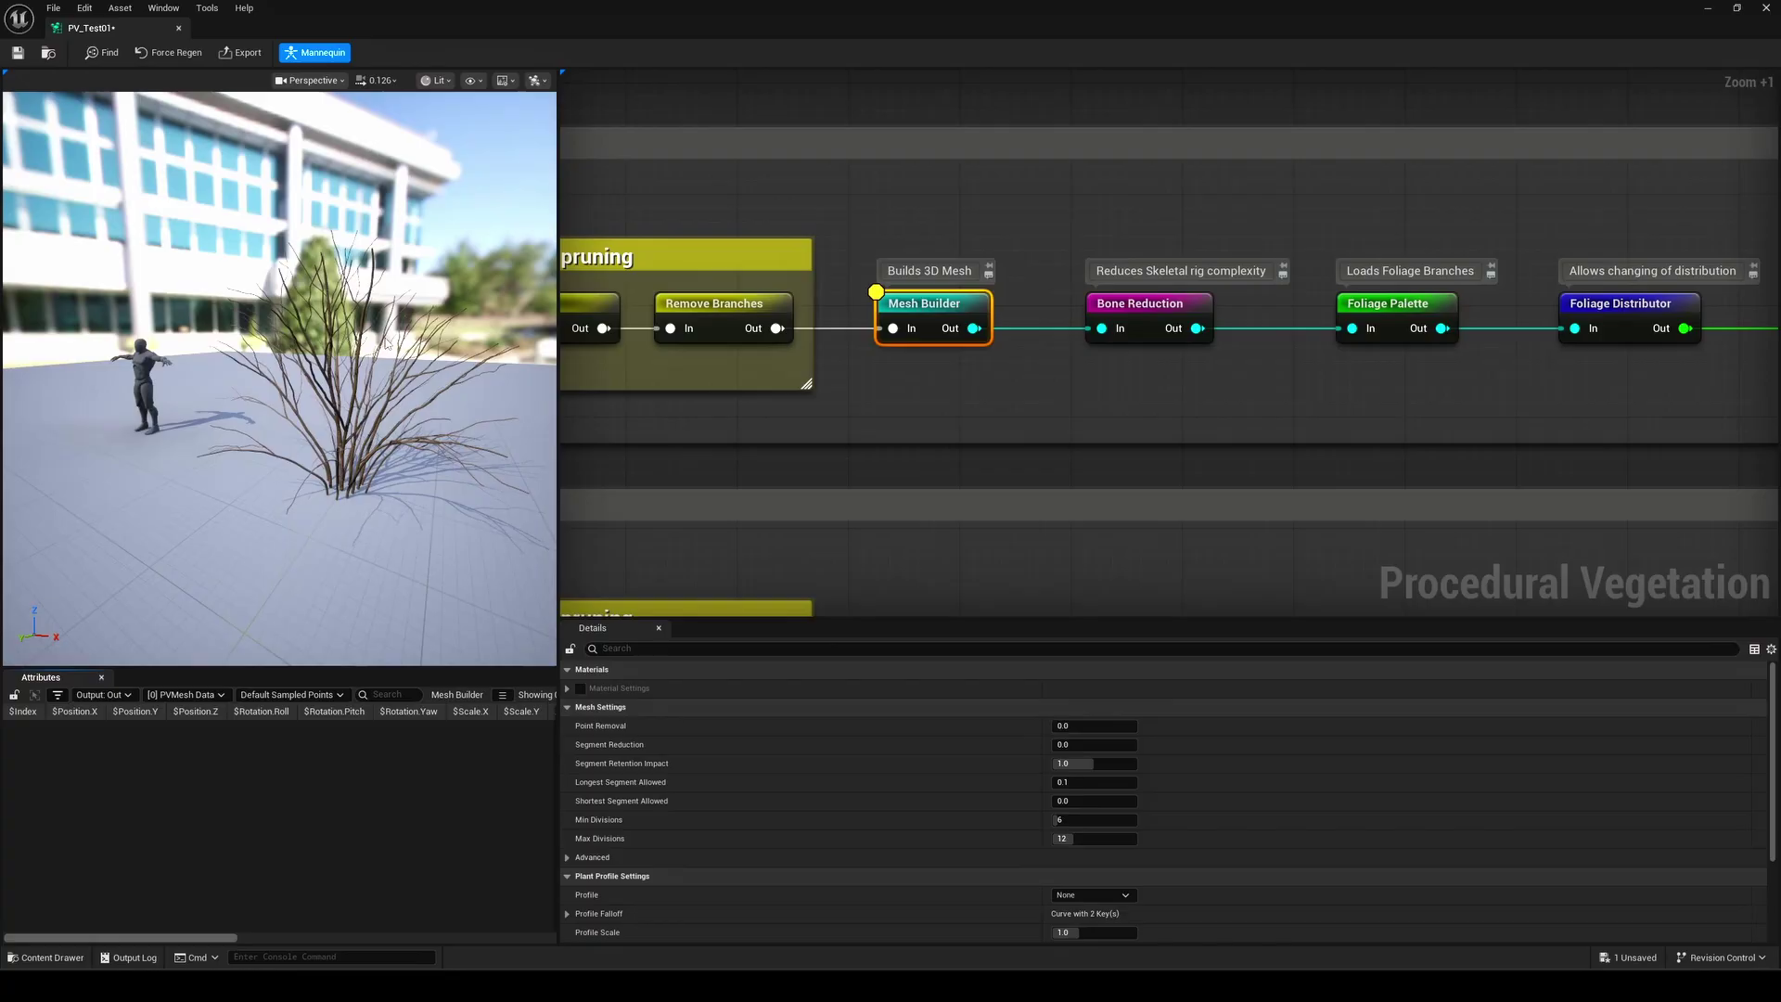
scroll(388, 343, "up", 4)
left_click_drag(388, 343, 37, 329, "alt")
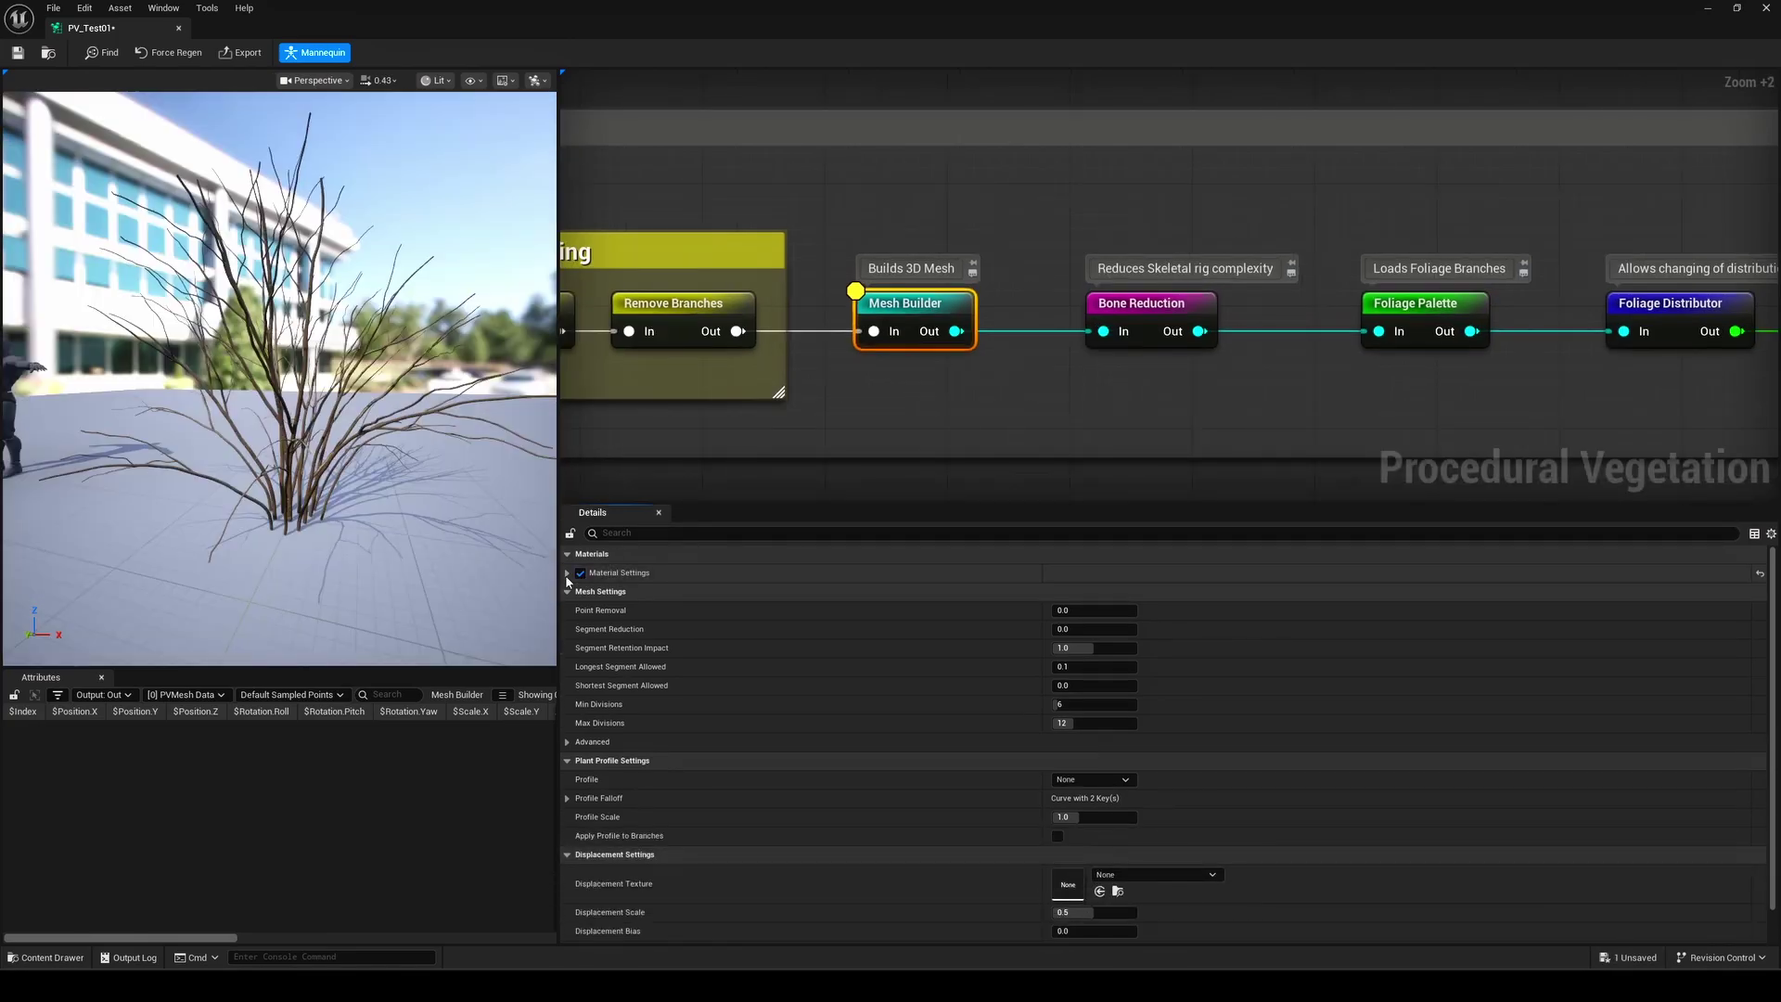
left_click(567, 572)
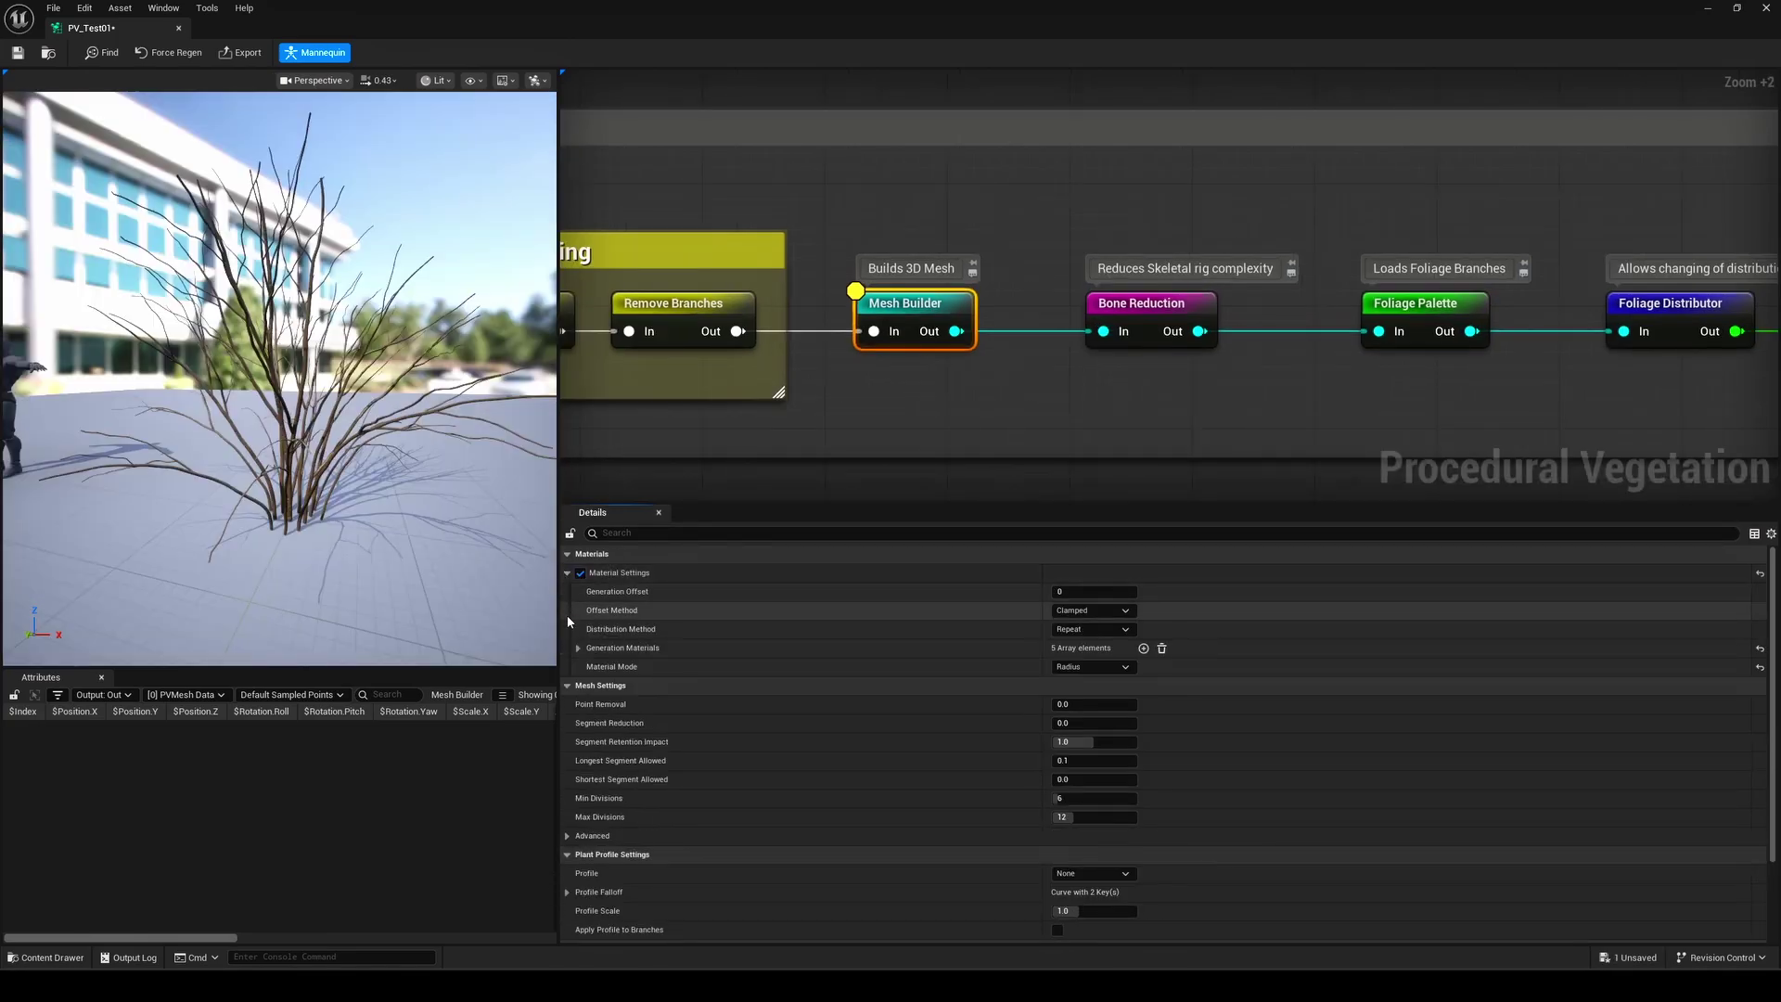
left_click(578, 648)
left_click(590, 667)
scroll(597, 733, "down", 2)
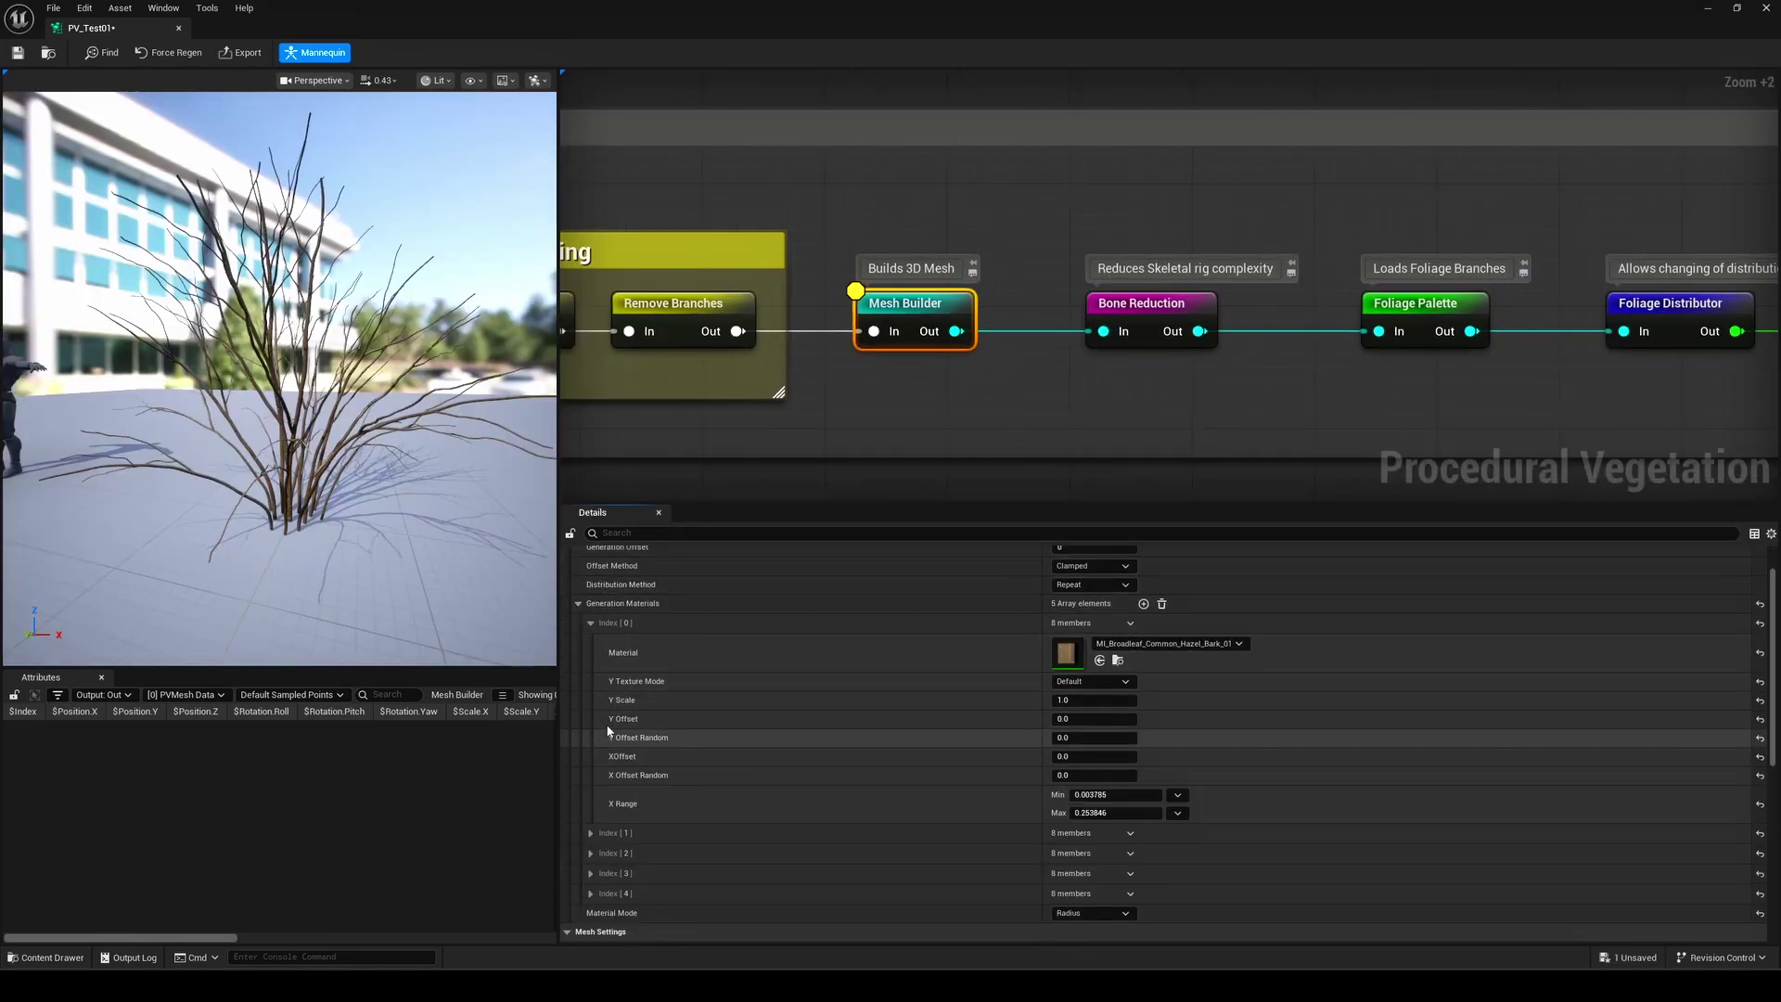
left_click(592, 833)
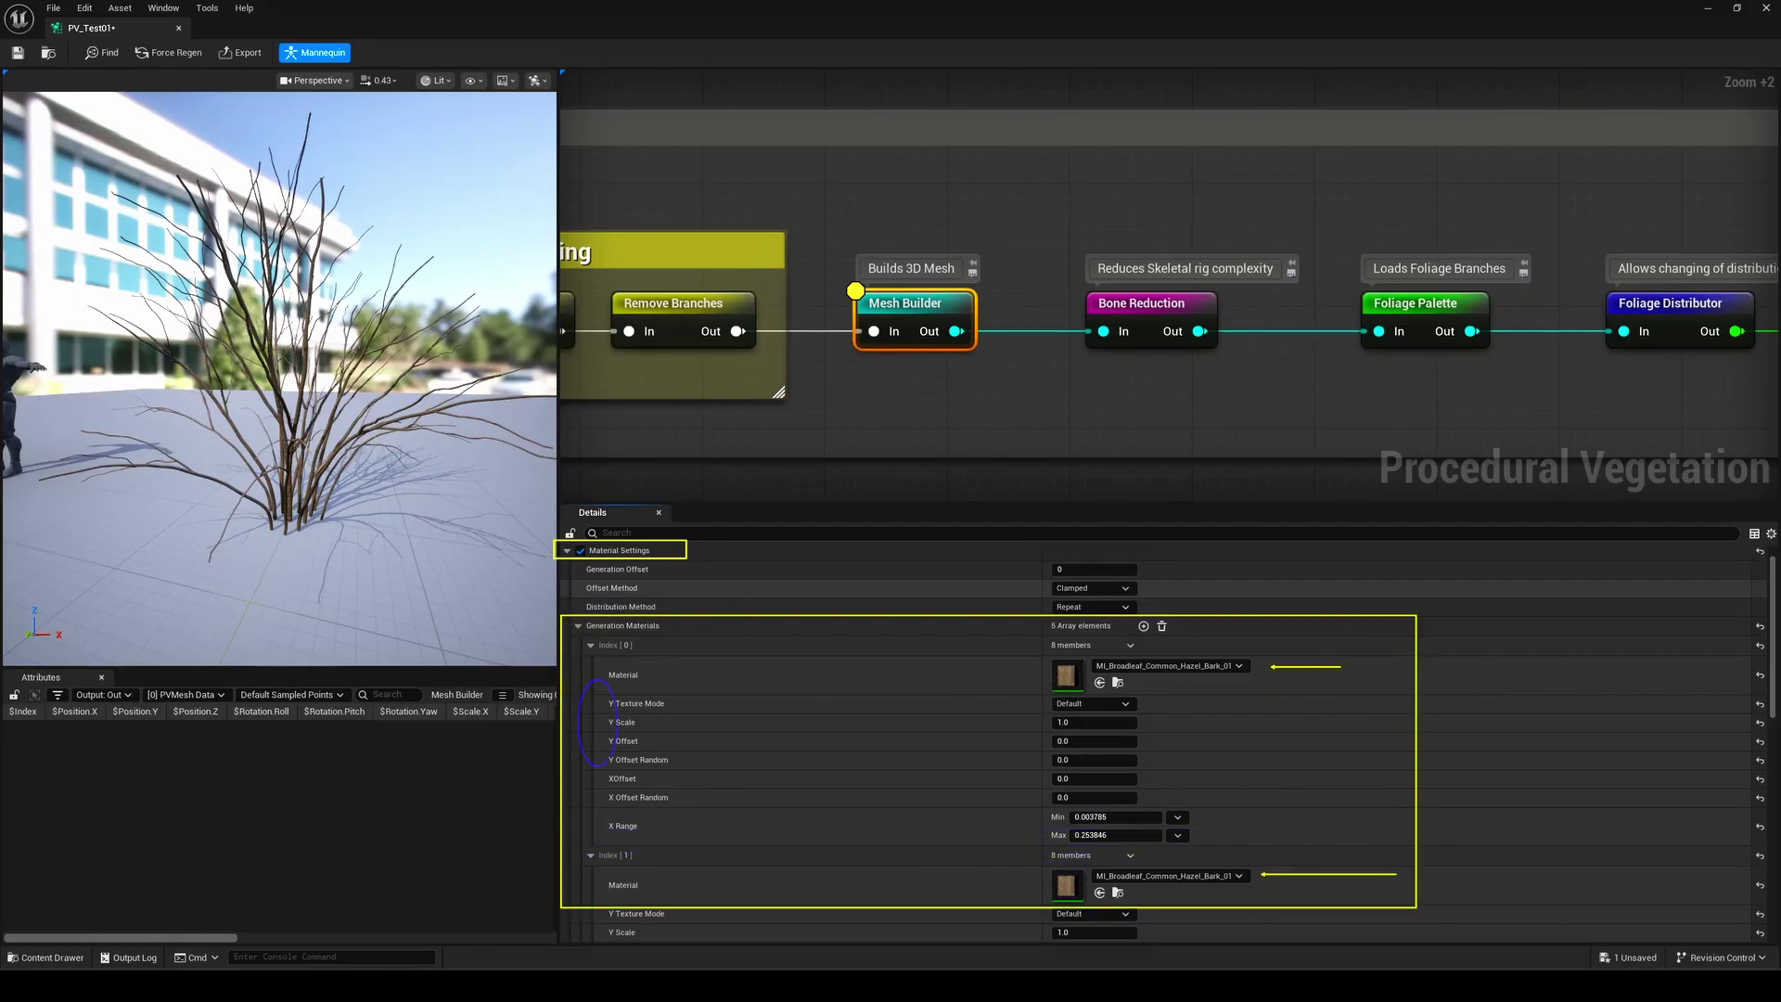
- Try a different Y Scale on the first bark material, checking the trunk up close, and restore it to 1
key("Escape")
key("w")
right_click_drag(373, 468, 360, 452)
scroll(369, 464, "down", 3)
mouse_move(1080, 721)
left_mouse_down()
mouse_move(1110, 722)
mouse_move(1076, 721)
mouse_move(1093, 721)
left_mouse_up()
left_click(1069, 722)
left_click(1105, 722)
type("1")
key("Return")
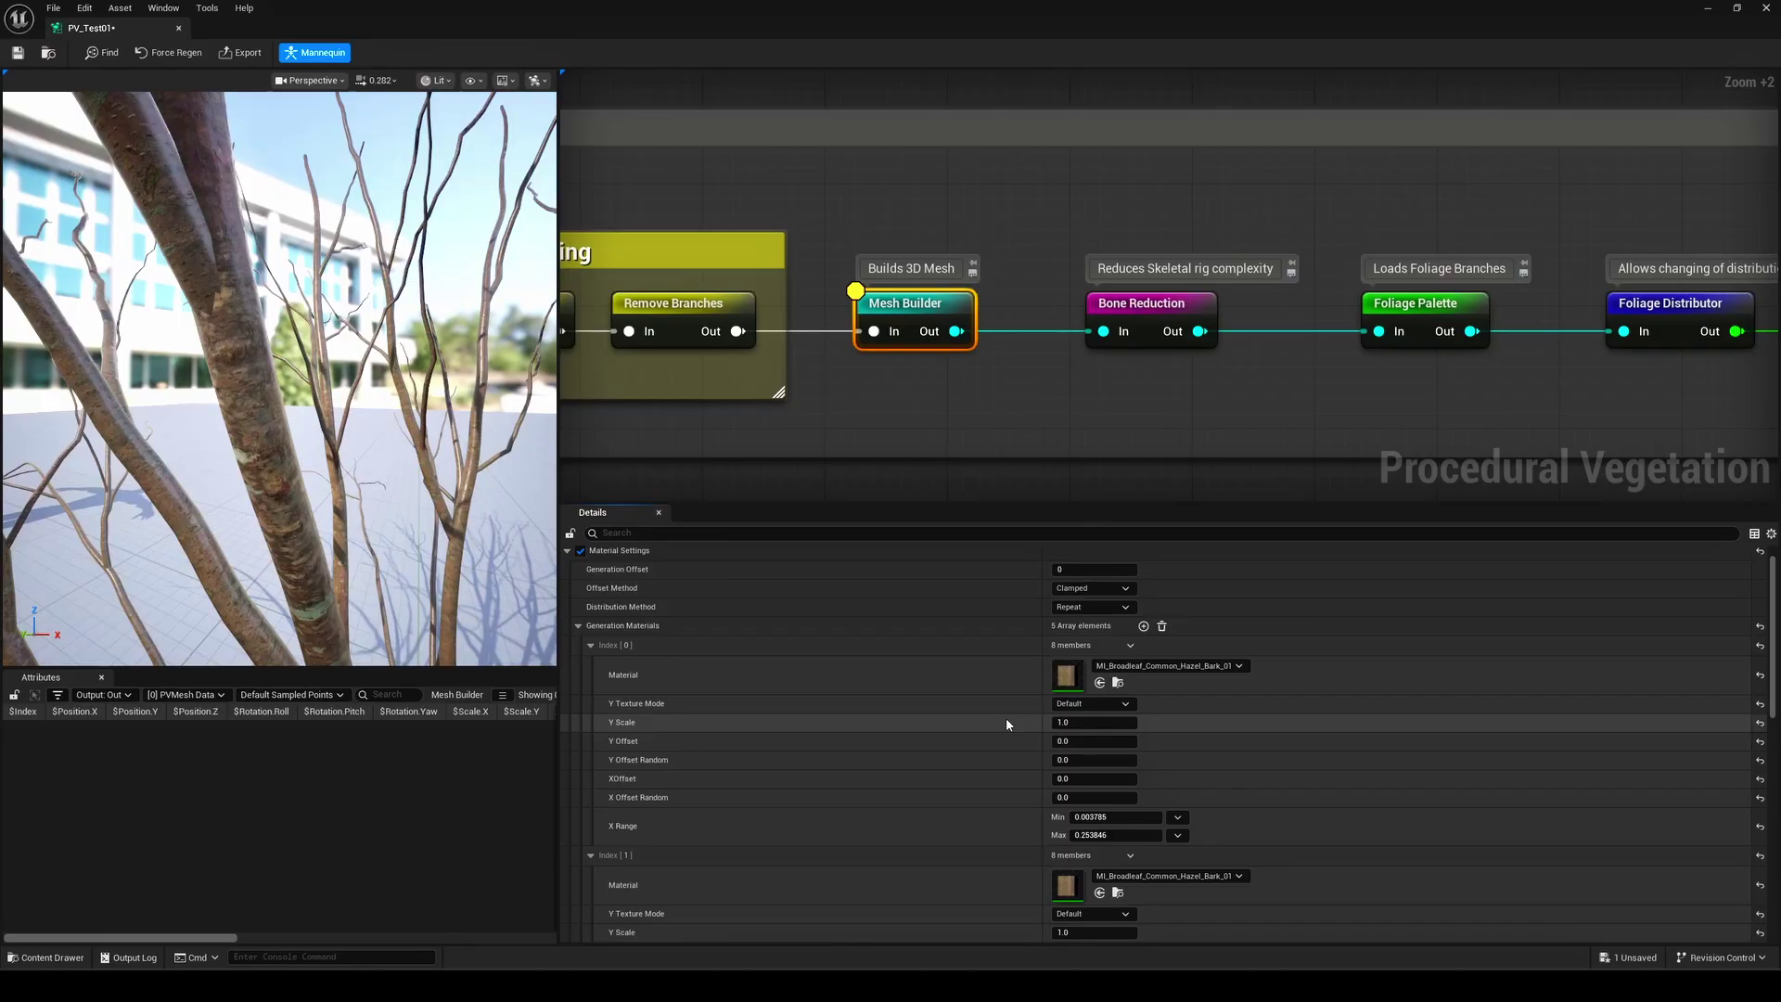
- Try out higher Min Divisions in the Mesh Builder's Mesh Settings
scroll(1006, 716, "down", 10)
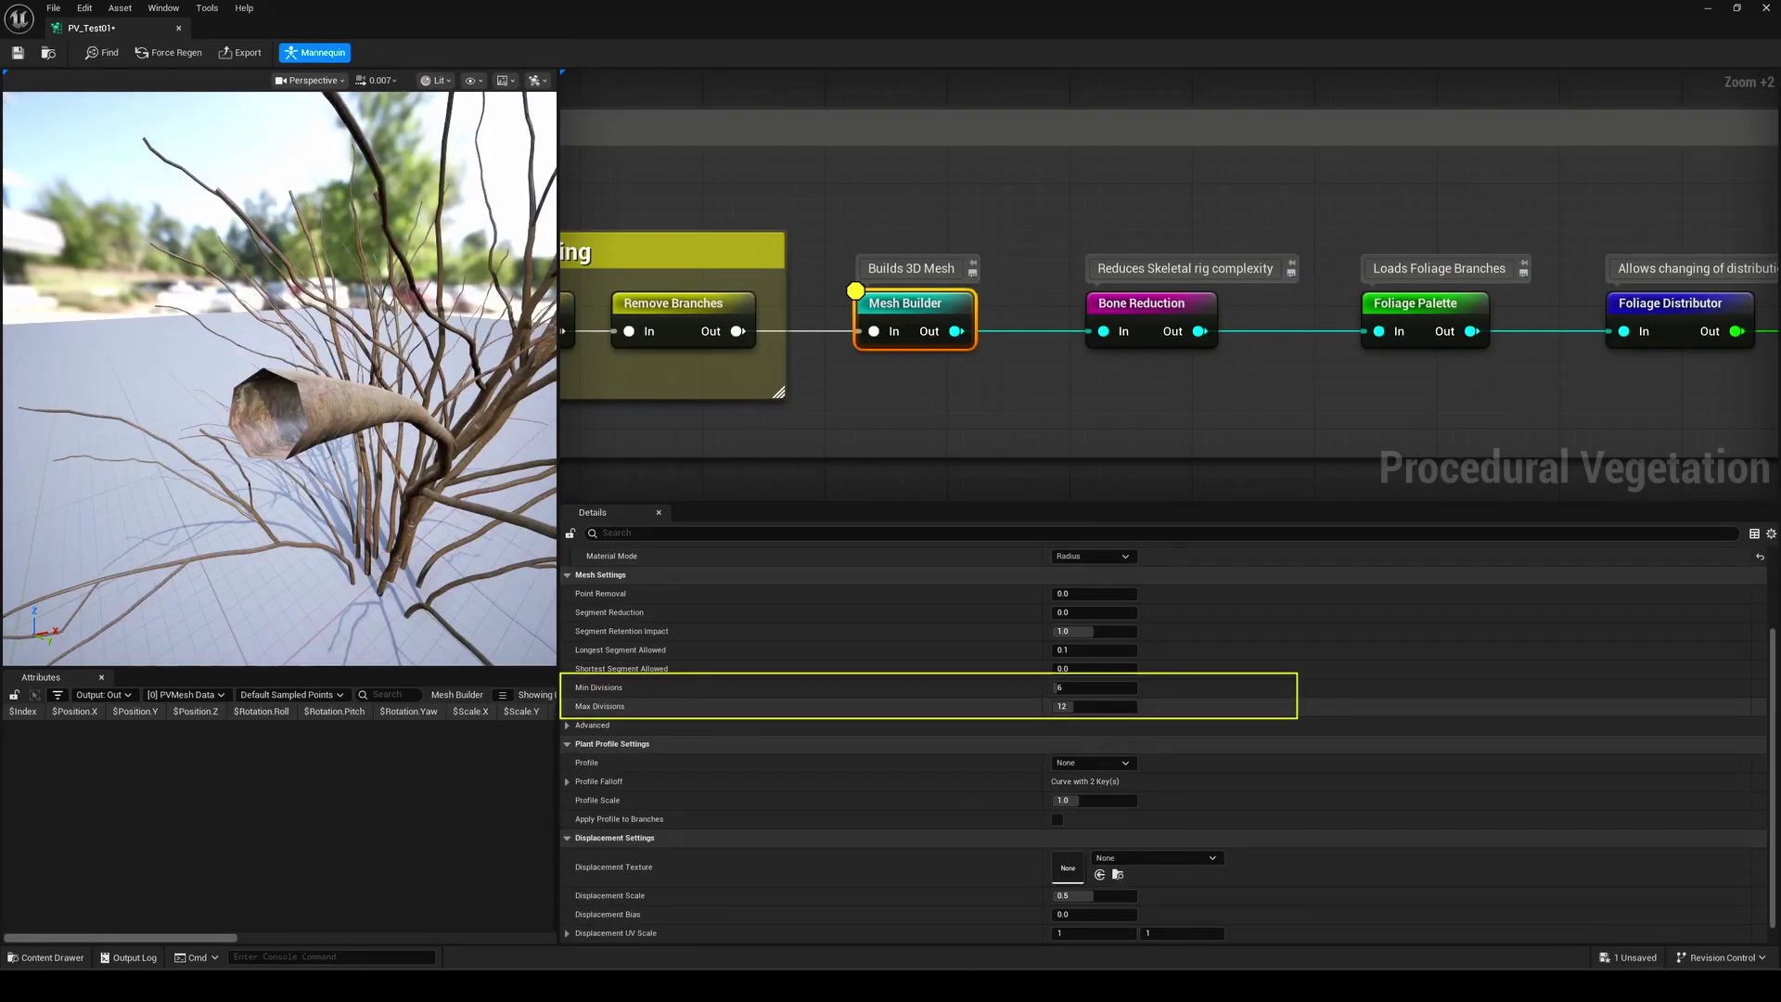
key("Escape")
left_click_drag(1055, 687, 1124, 687)
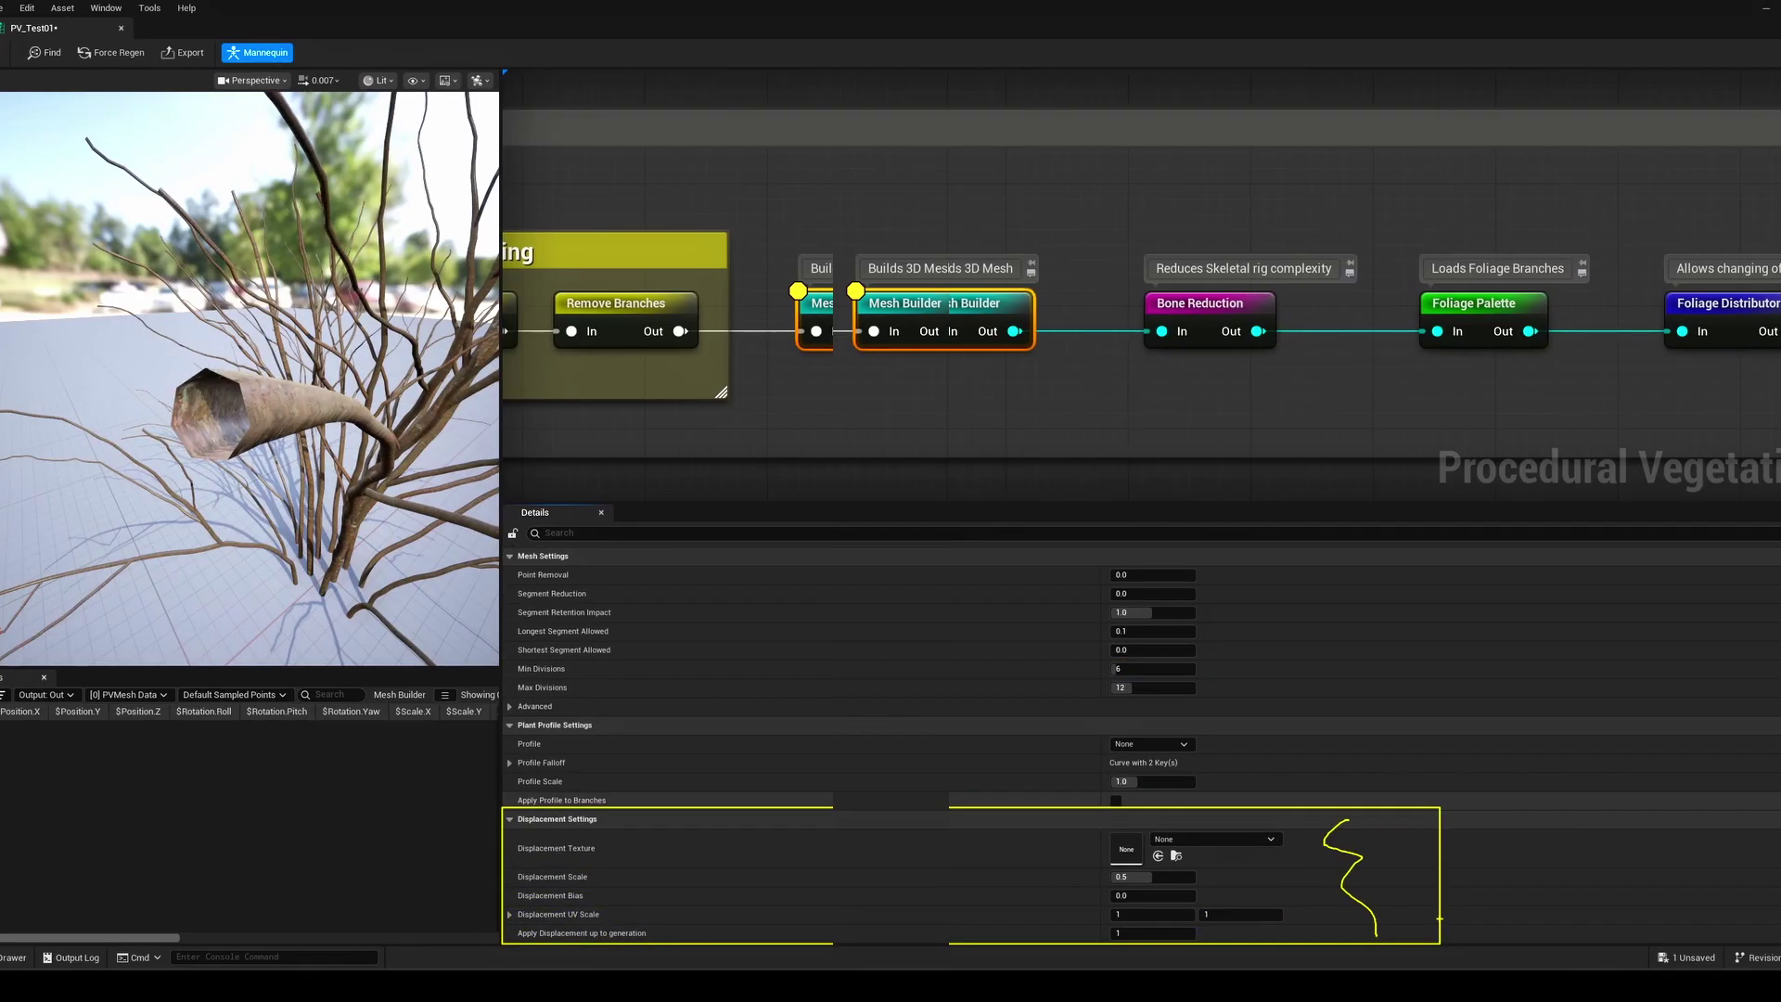
- Lower the Bone Reduction node's Strength
left_click(1133, 302)
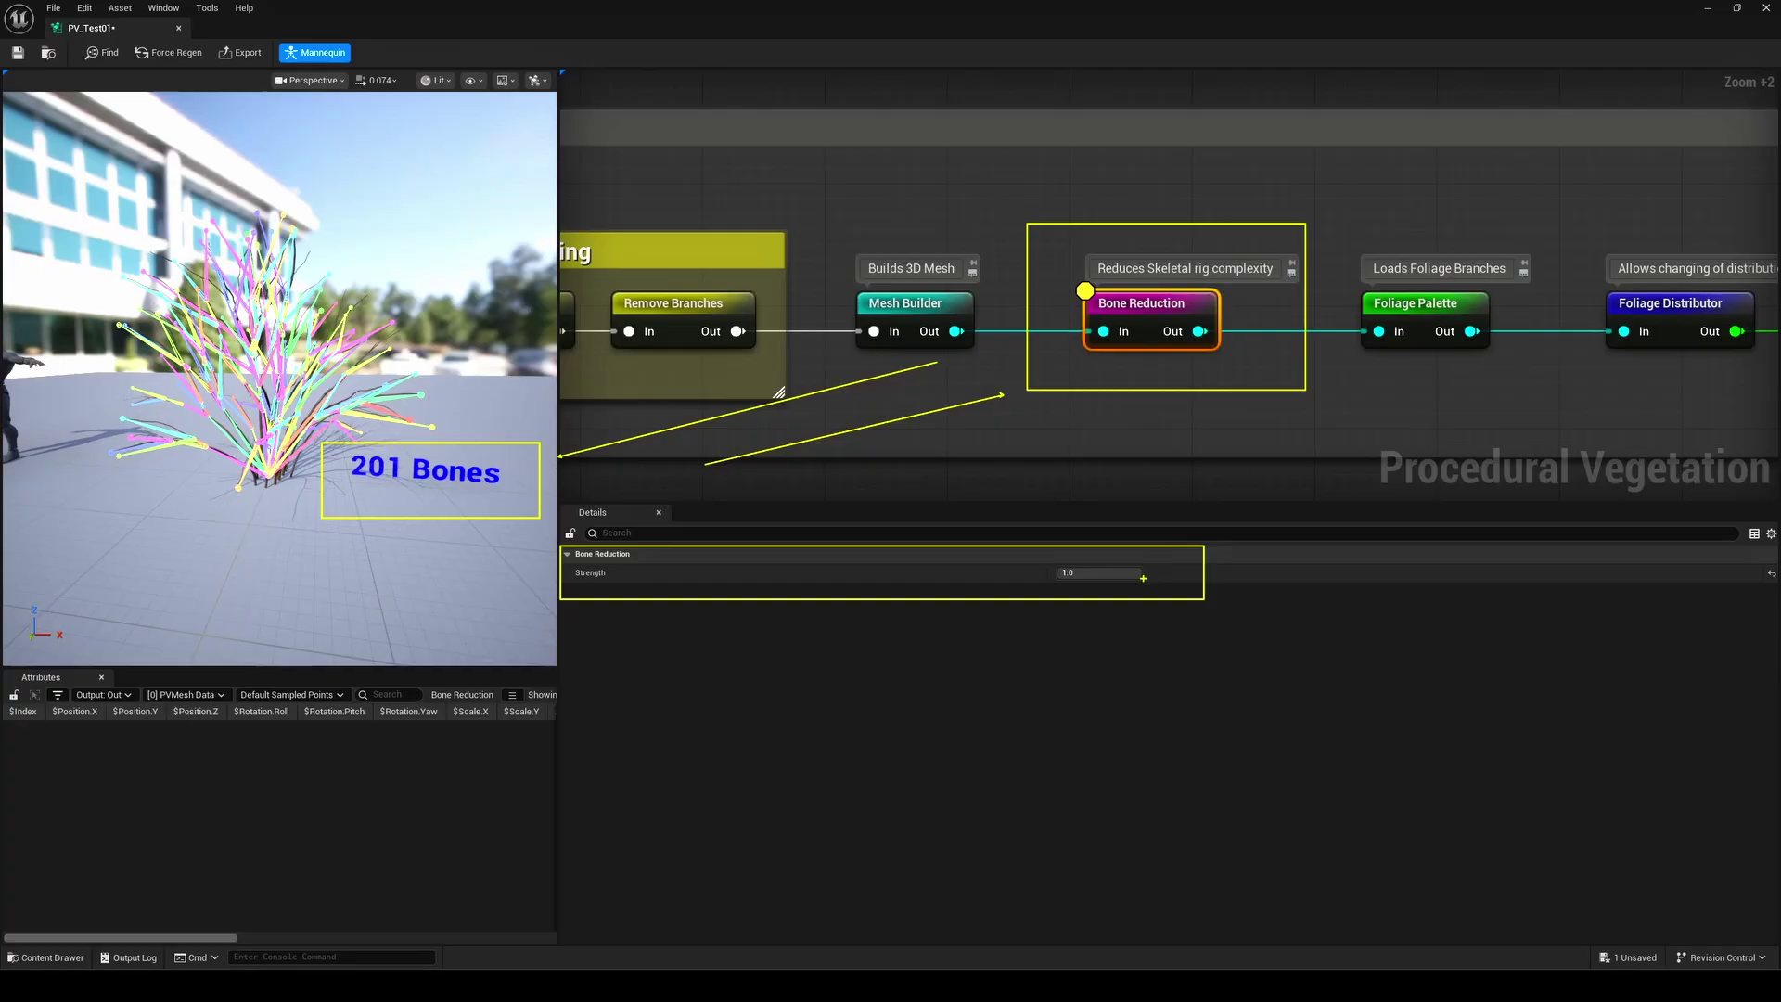
mouse_move(1135, 575)
left_mouse_down()
mouse_move(1018, 572)
mouse_move(1110, 571)
left_mouse_up()
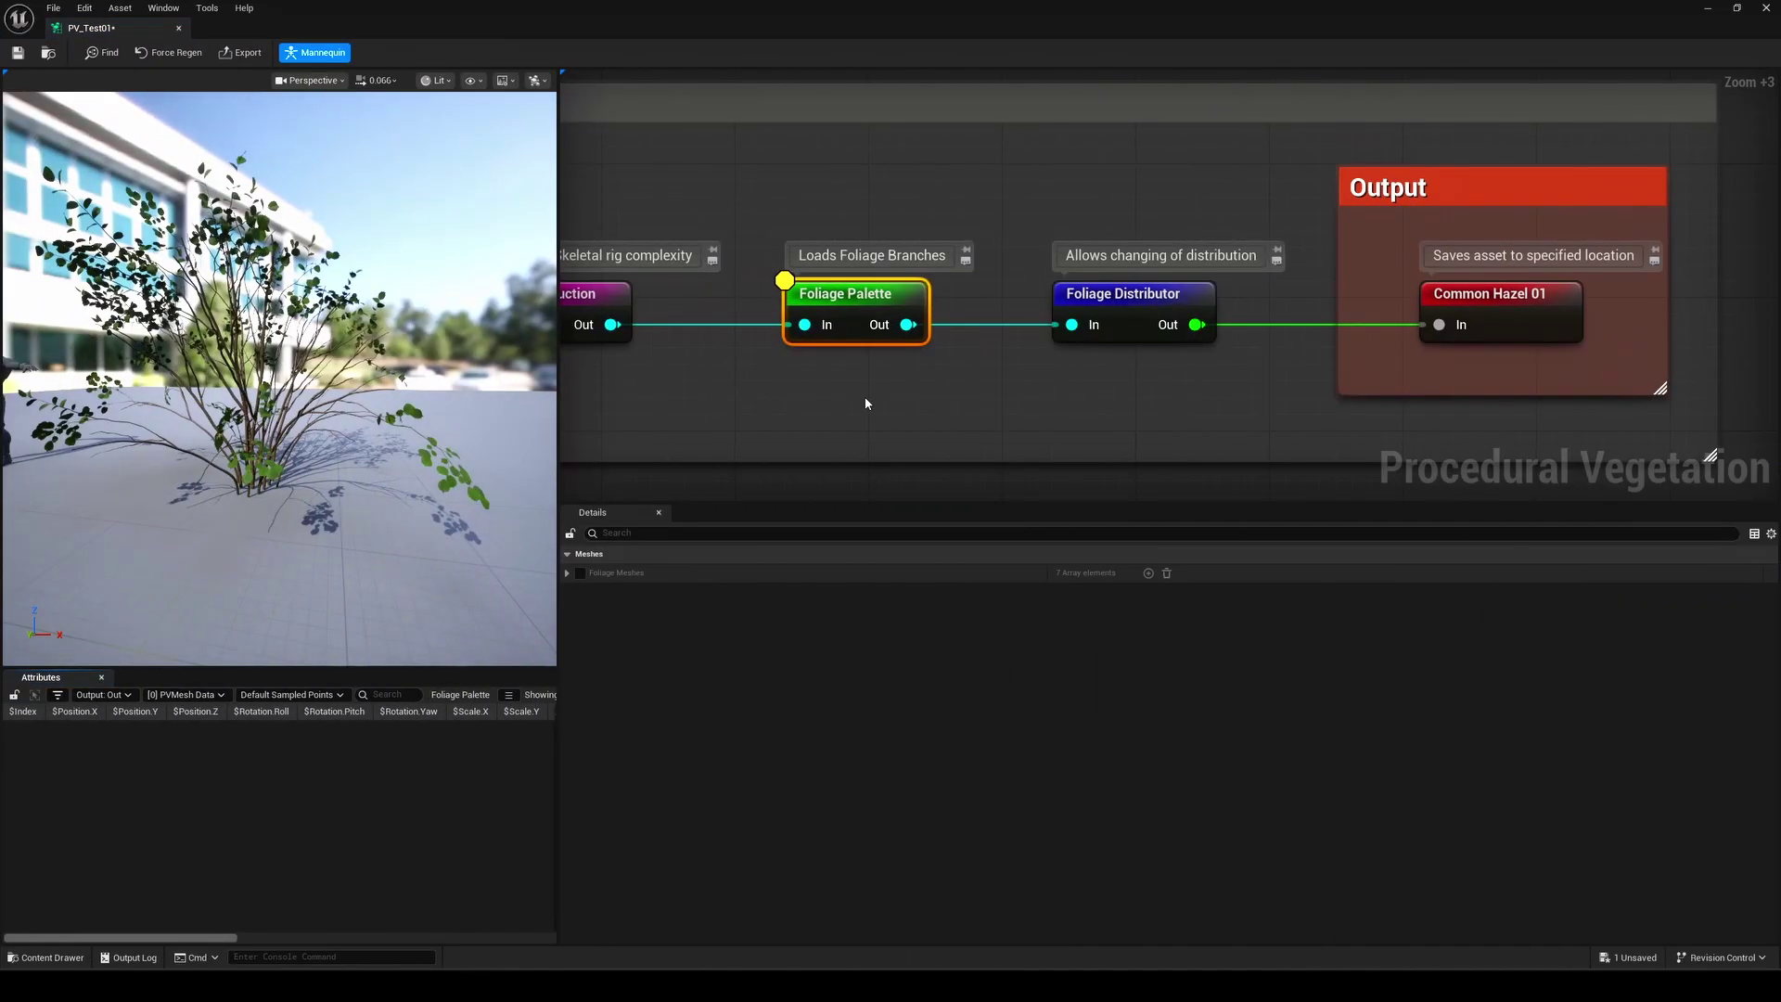
- Expand the Foliage Palette's Foliage Meshes and inspect the leafy branches on the plant up close
right_click_drag(864, 397, 951, 398)
left_click(566, 573)
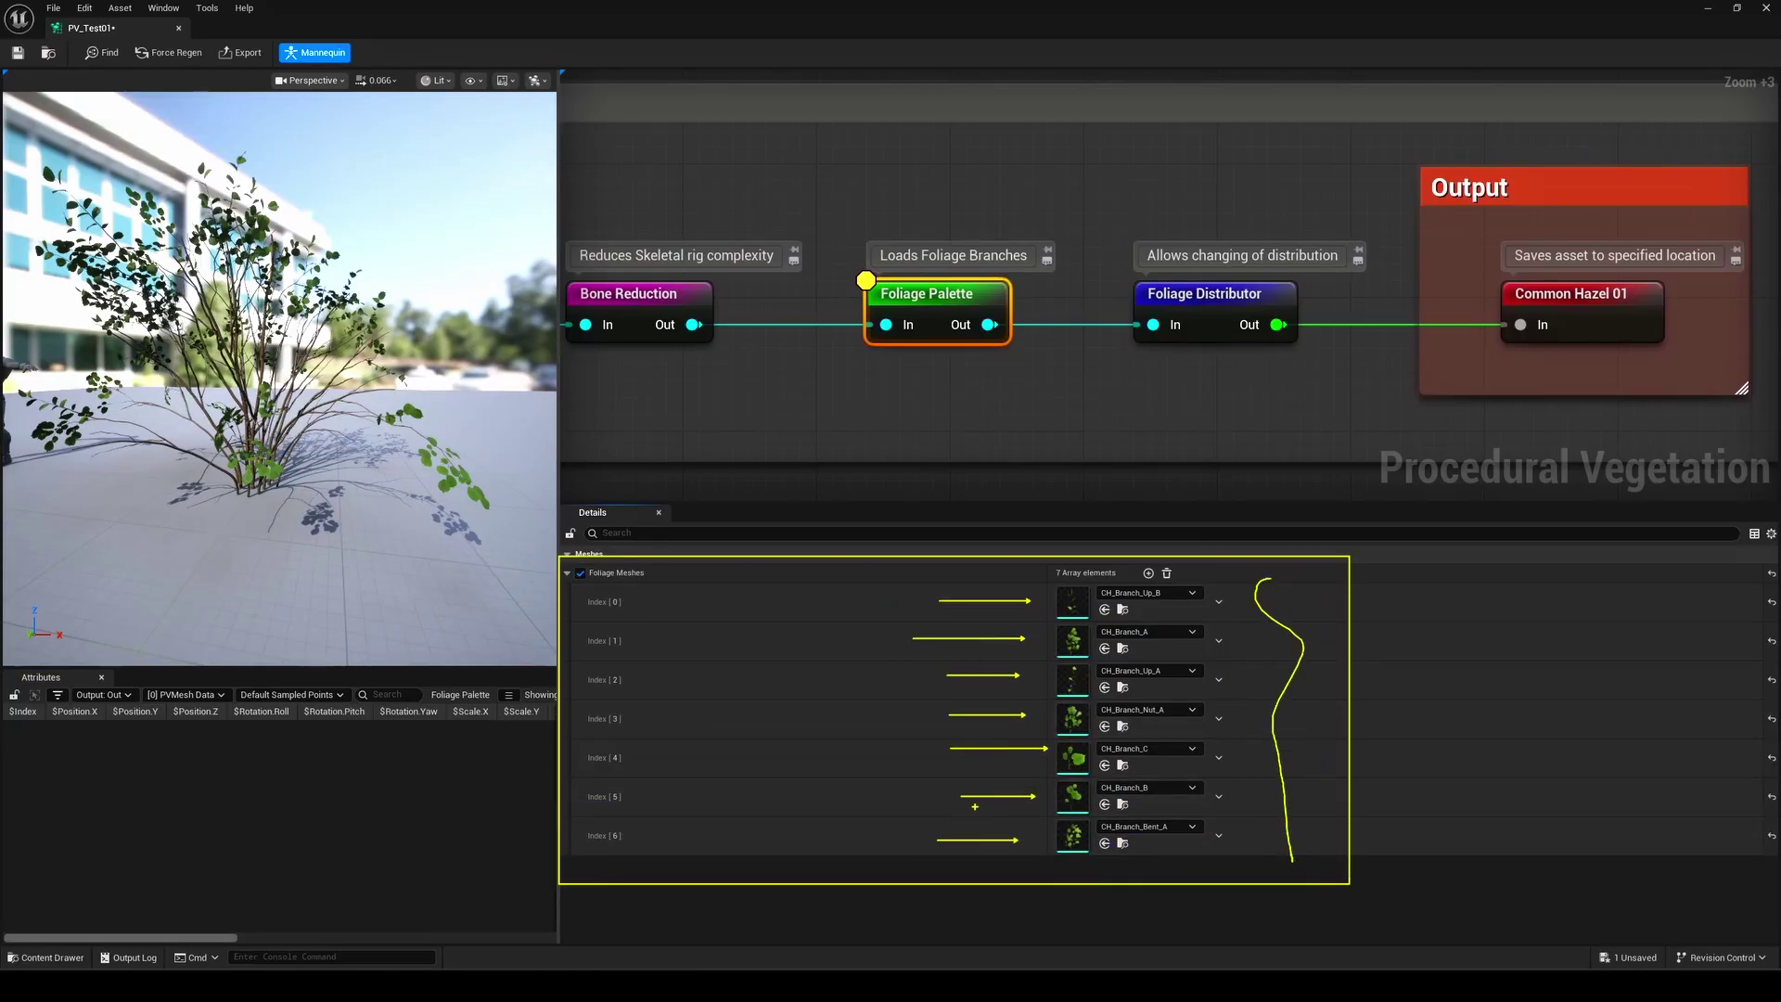
key("Escape")
key("w")
mouse_move(380, 492)
right_mouse_down()
mouse_move(399, 557)
mouse_move(380, 491)
right_mouse_up()
scroll(381, 492, "down", 1)
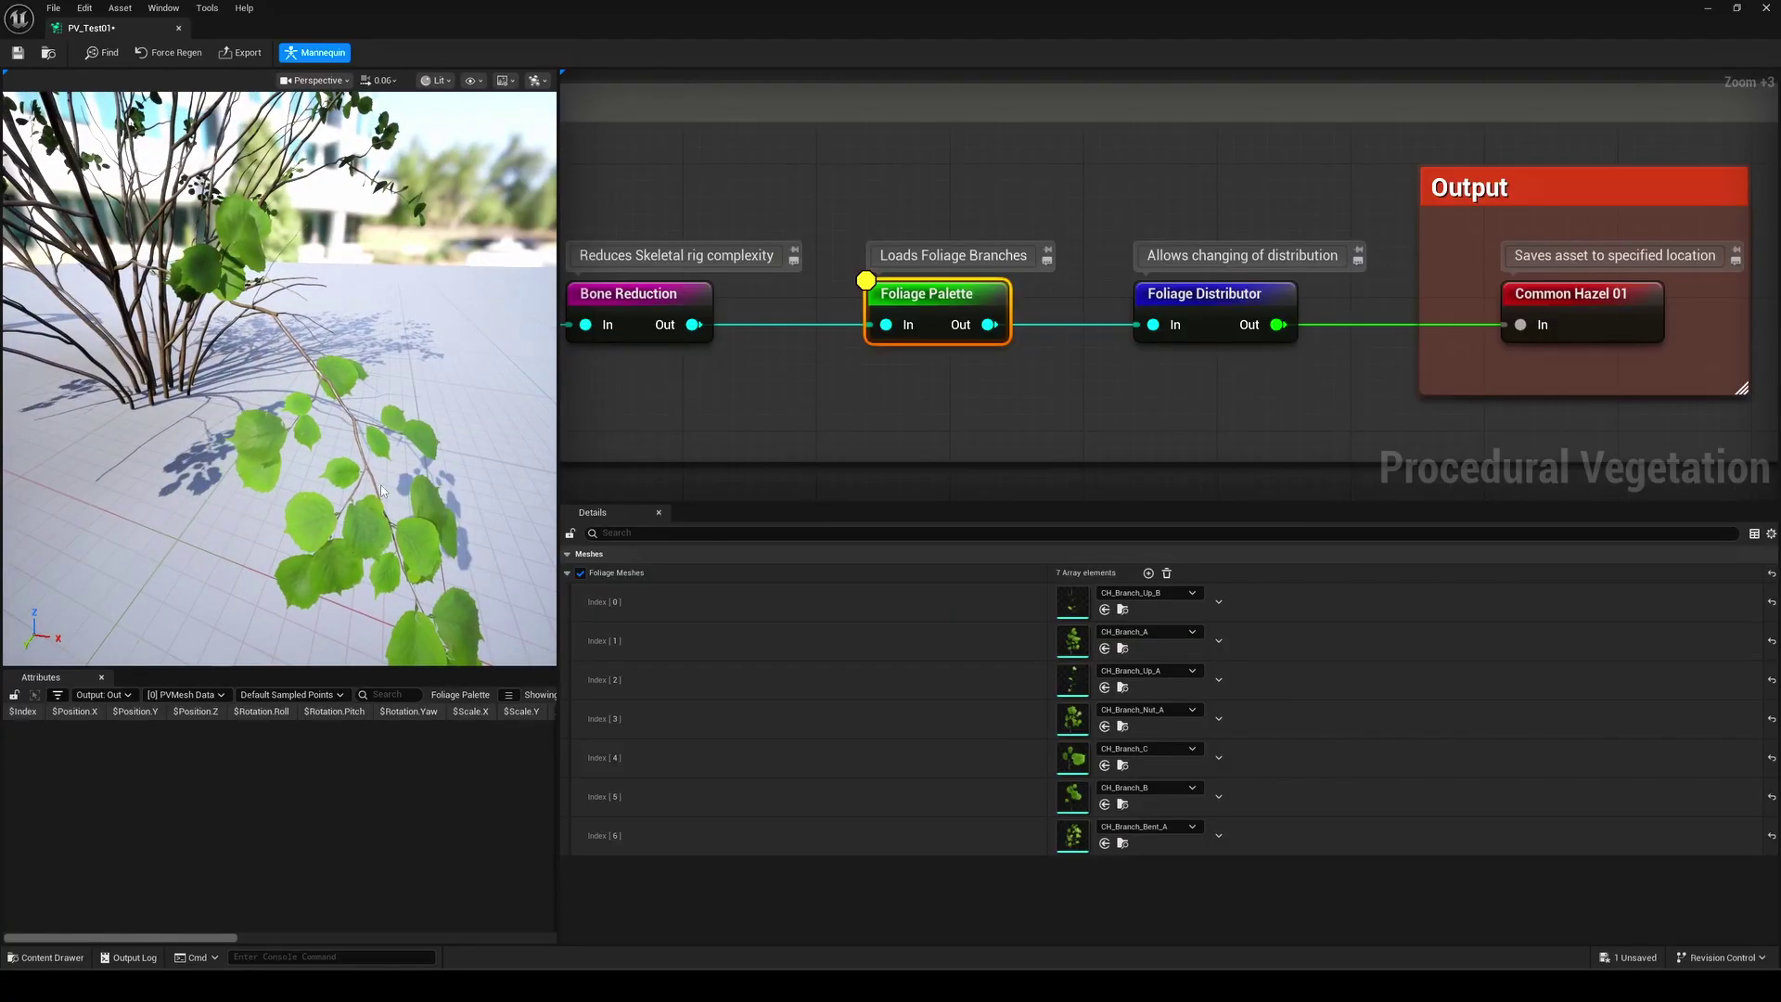
- Open the CH_Branch_A foliage mesh and view it in Wireframe
double_click(1073, 640)
left_click(1110, 81)
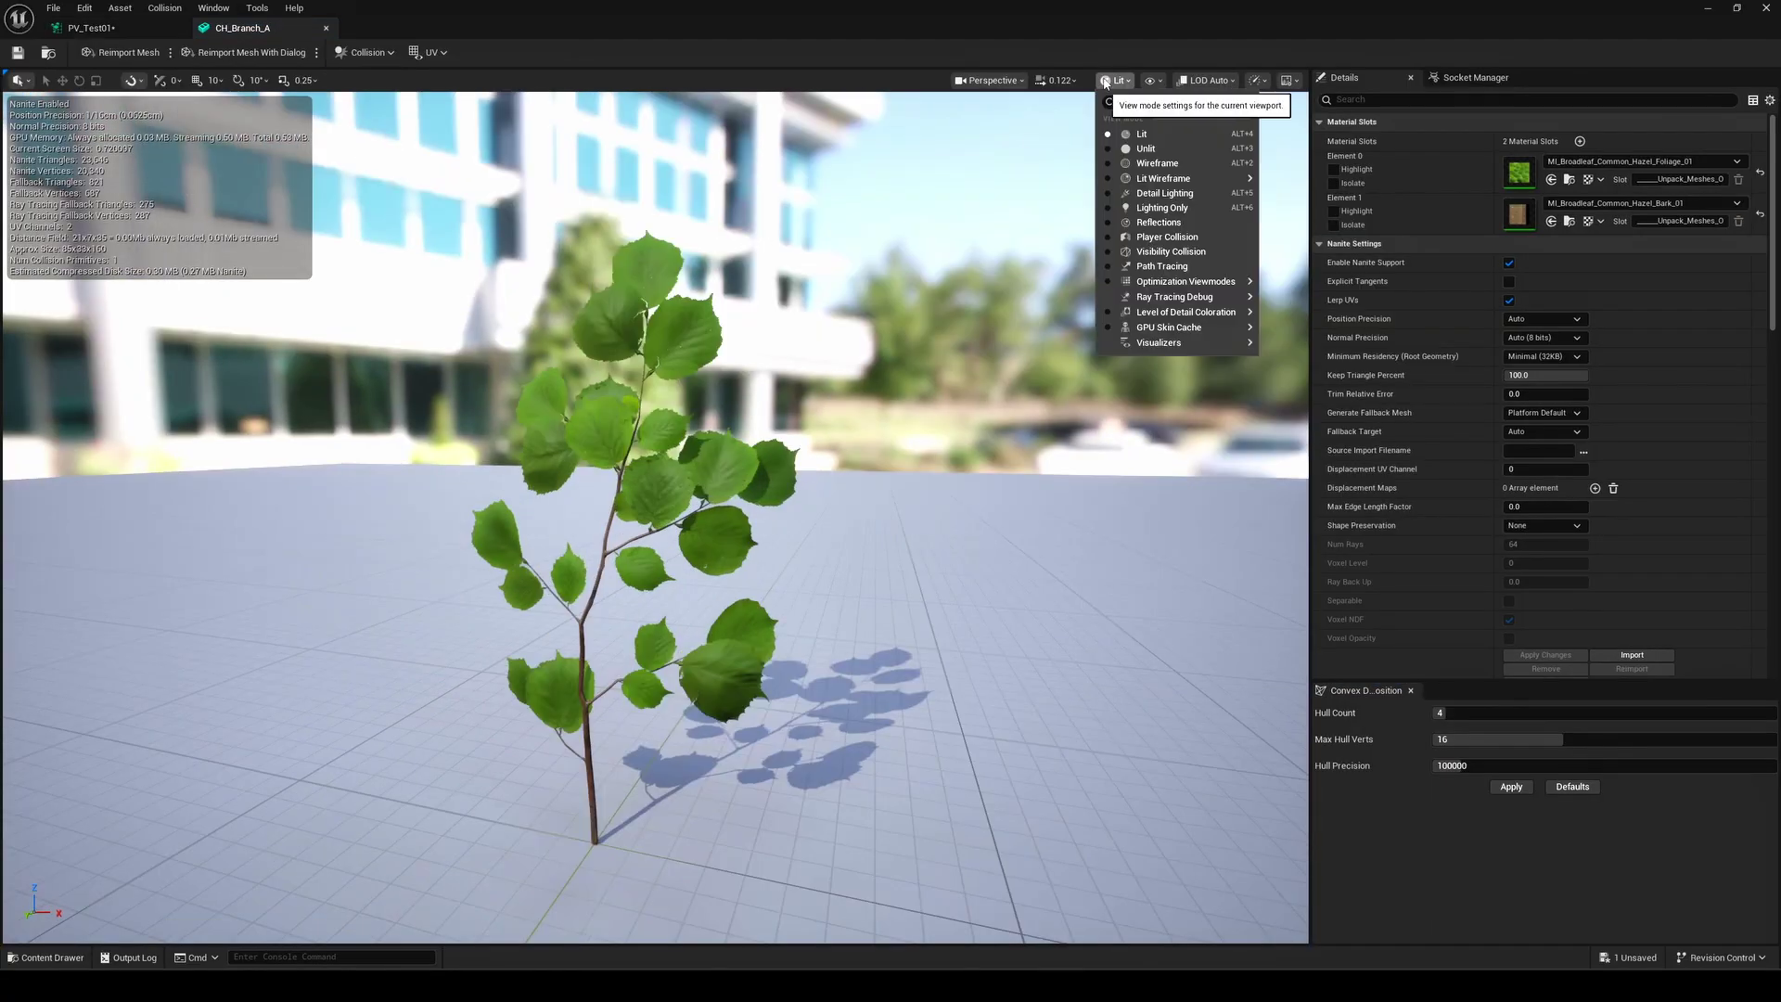
left_click(1156, 163)
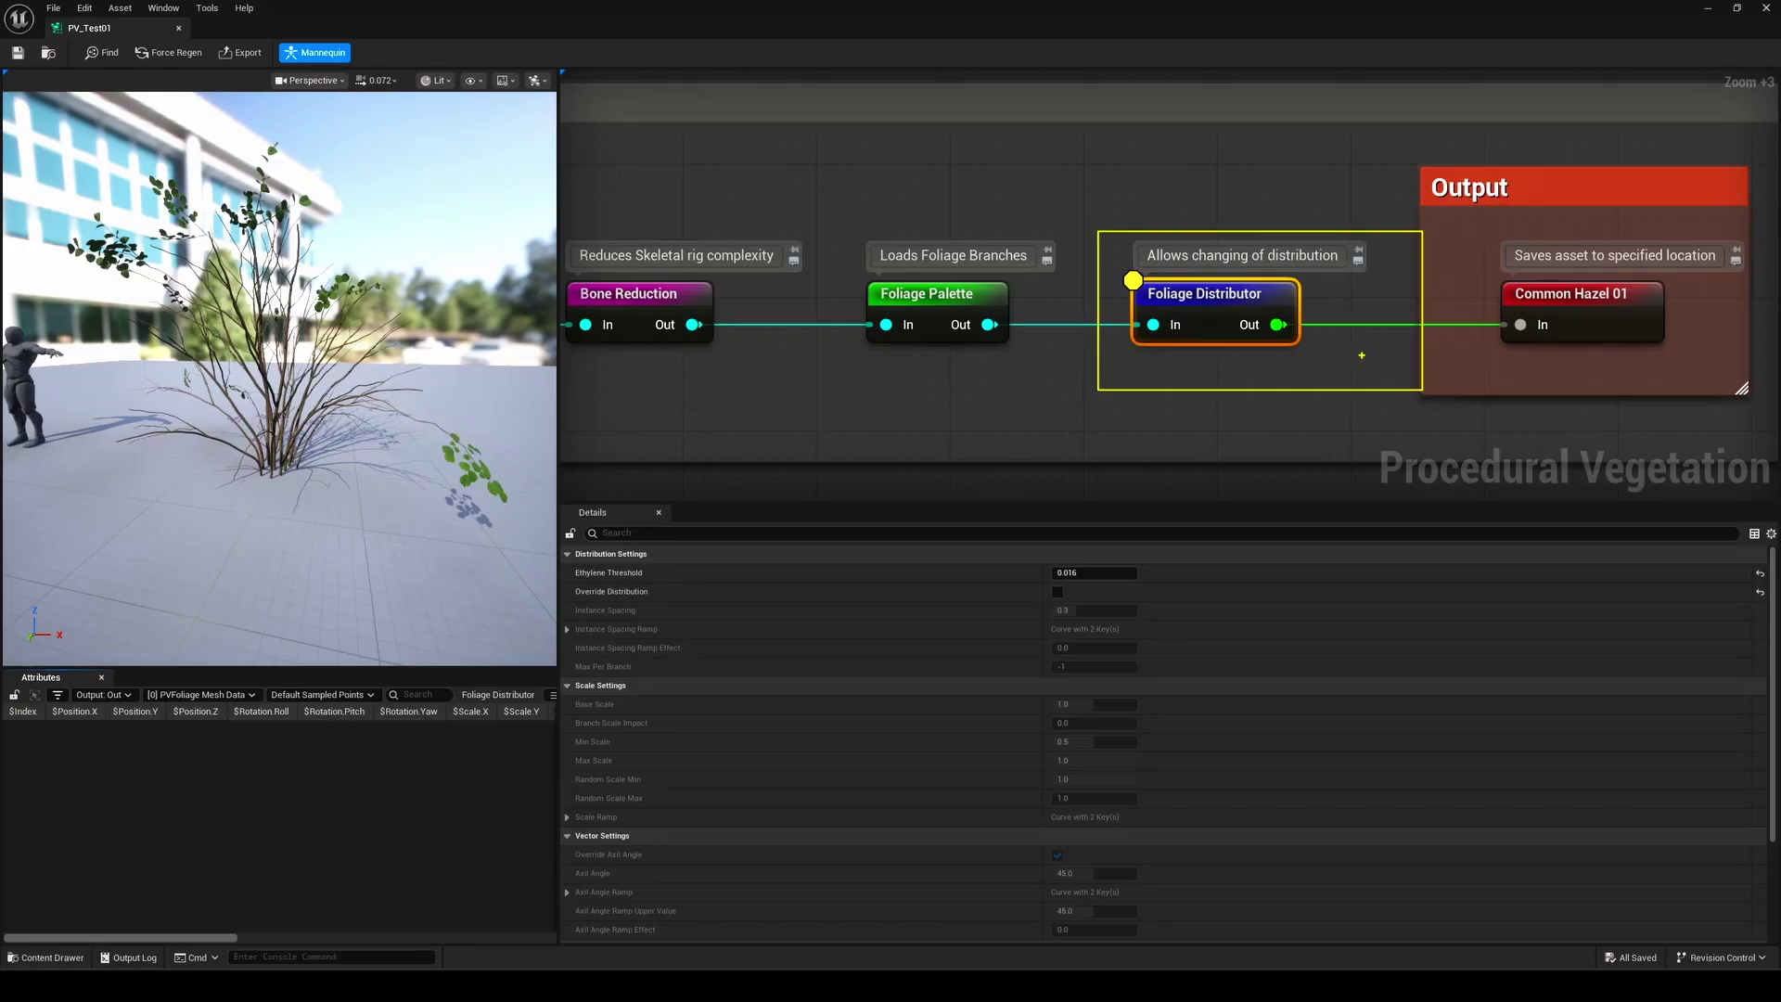
- Set the Foliage Distributor's Ethylene Threshold to 1 and enable Override Distribution
key("Escape")
mouse_move(1108, 573)
left_mouse_down()
mouse_move(1052, 572)
mouse_move(1136, 572)
left_mouse_up()
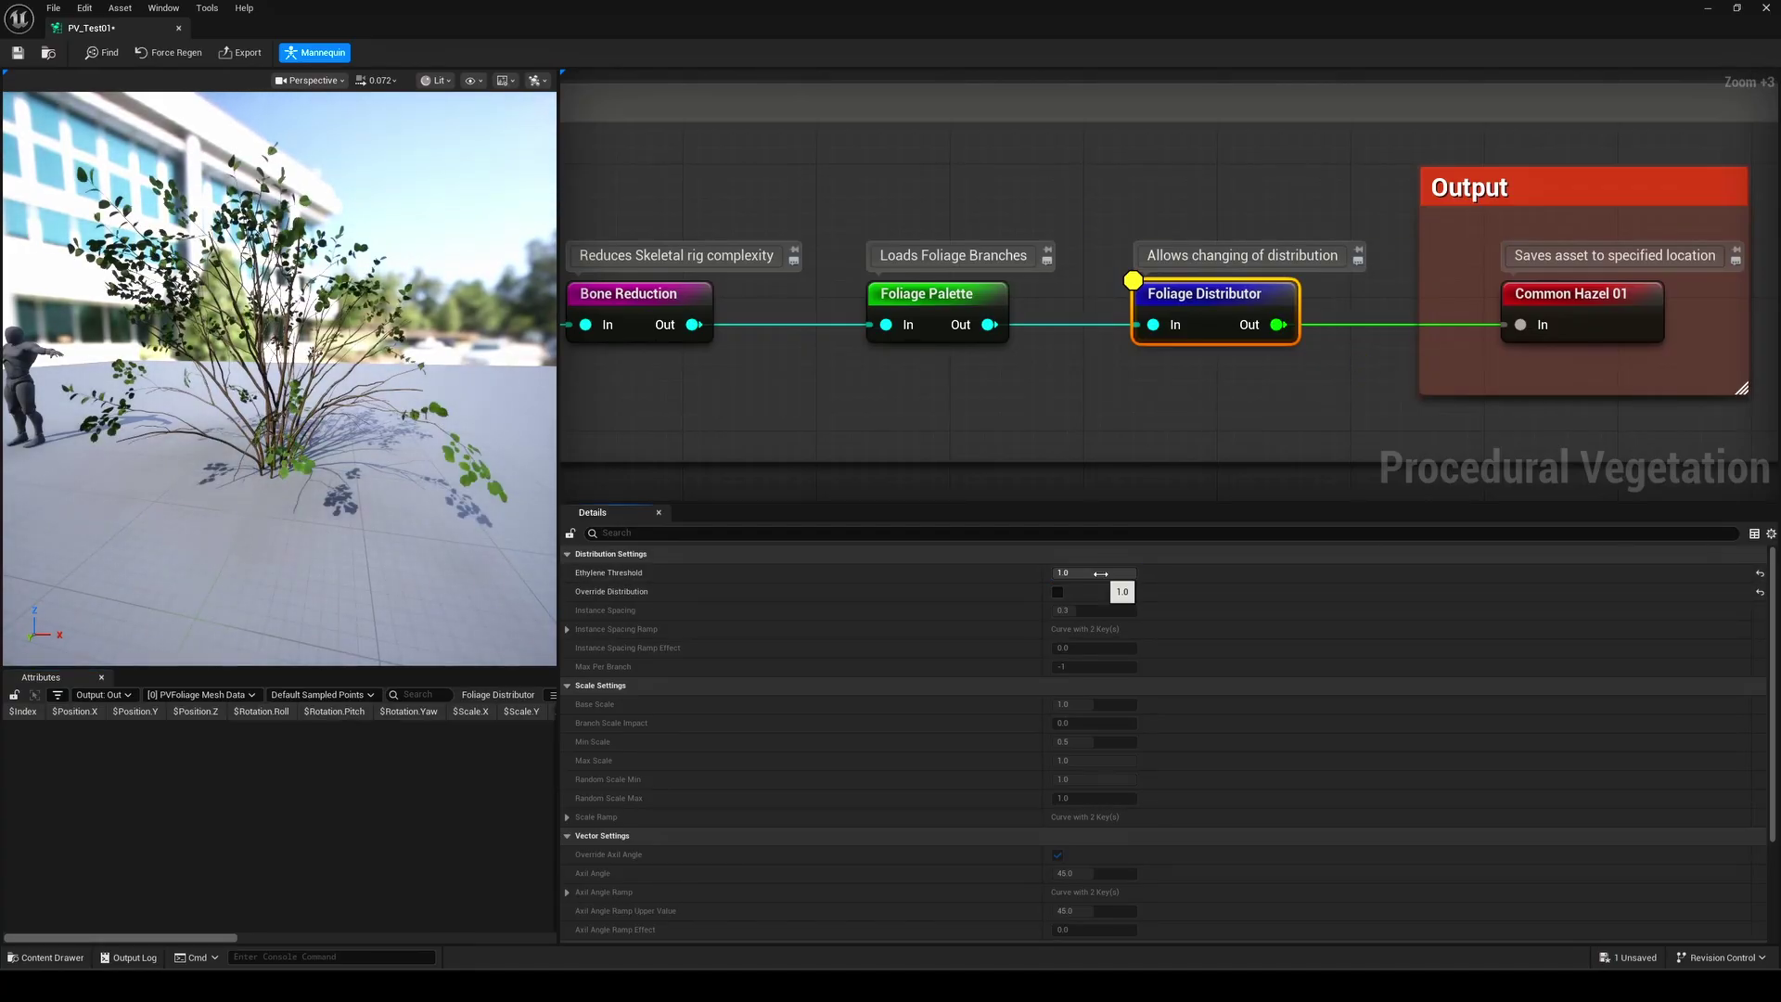
left_click_drag(278, 371, 390, 376, "alt")
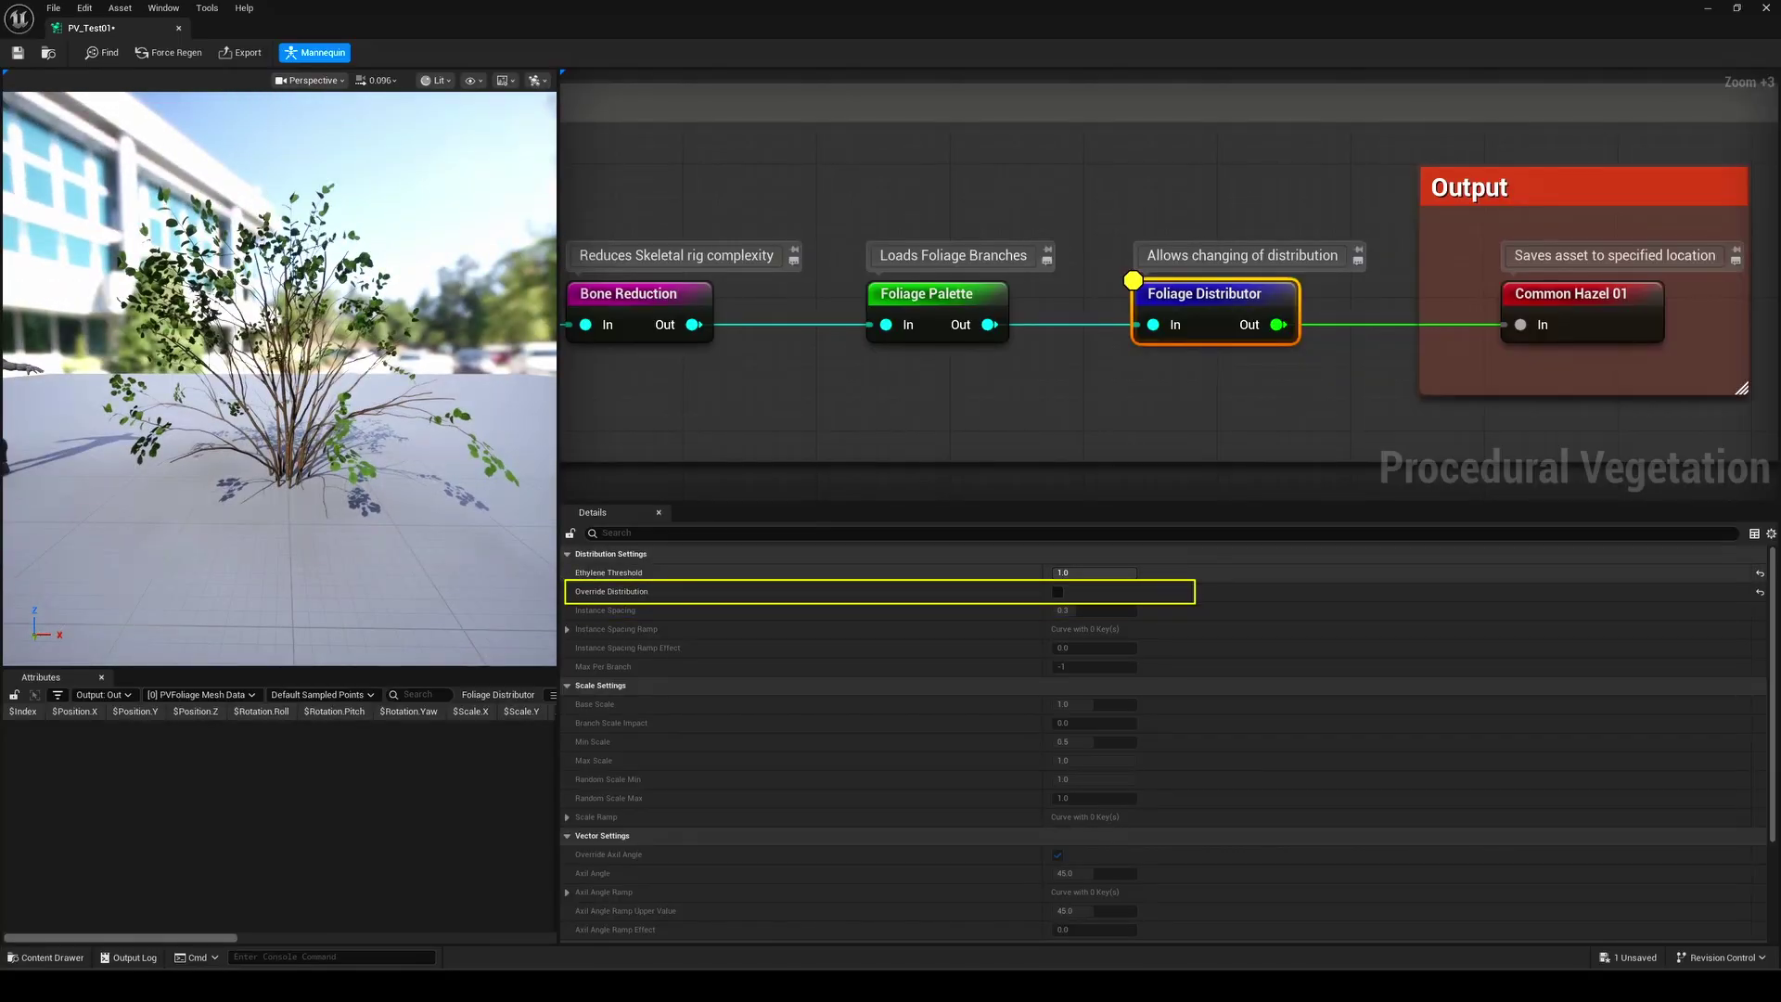
left_click(1057, 590)
left_click_drag(371, 371, 214, 371, "alt")
- Set the Foliage Distributor's Base Scale to 1 and try out its Axil Angle starting from 0
left_click_drag(1092, 704, 1120, 704)
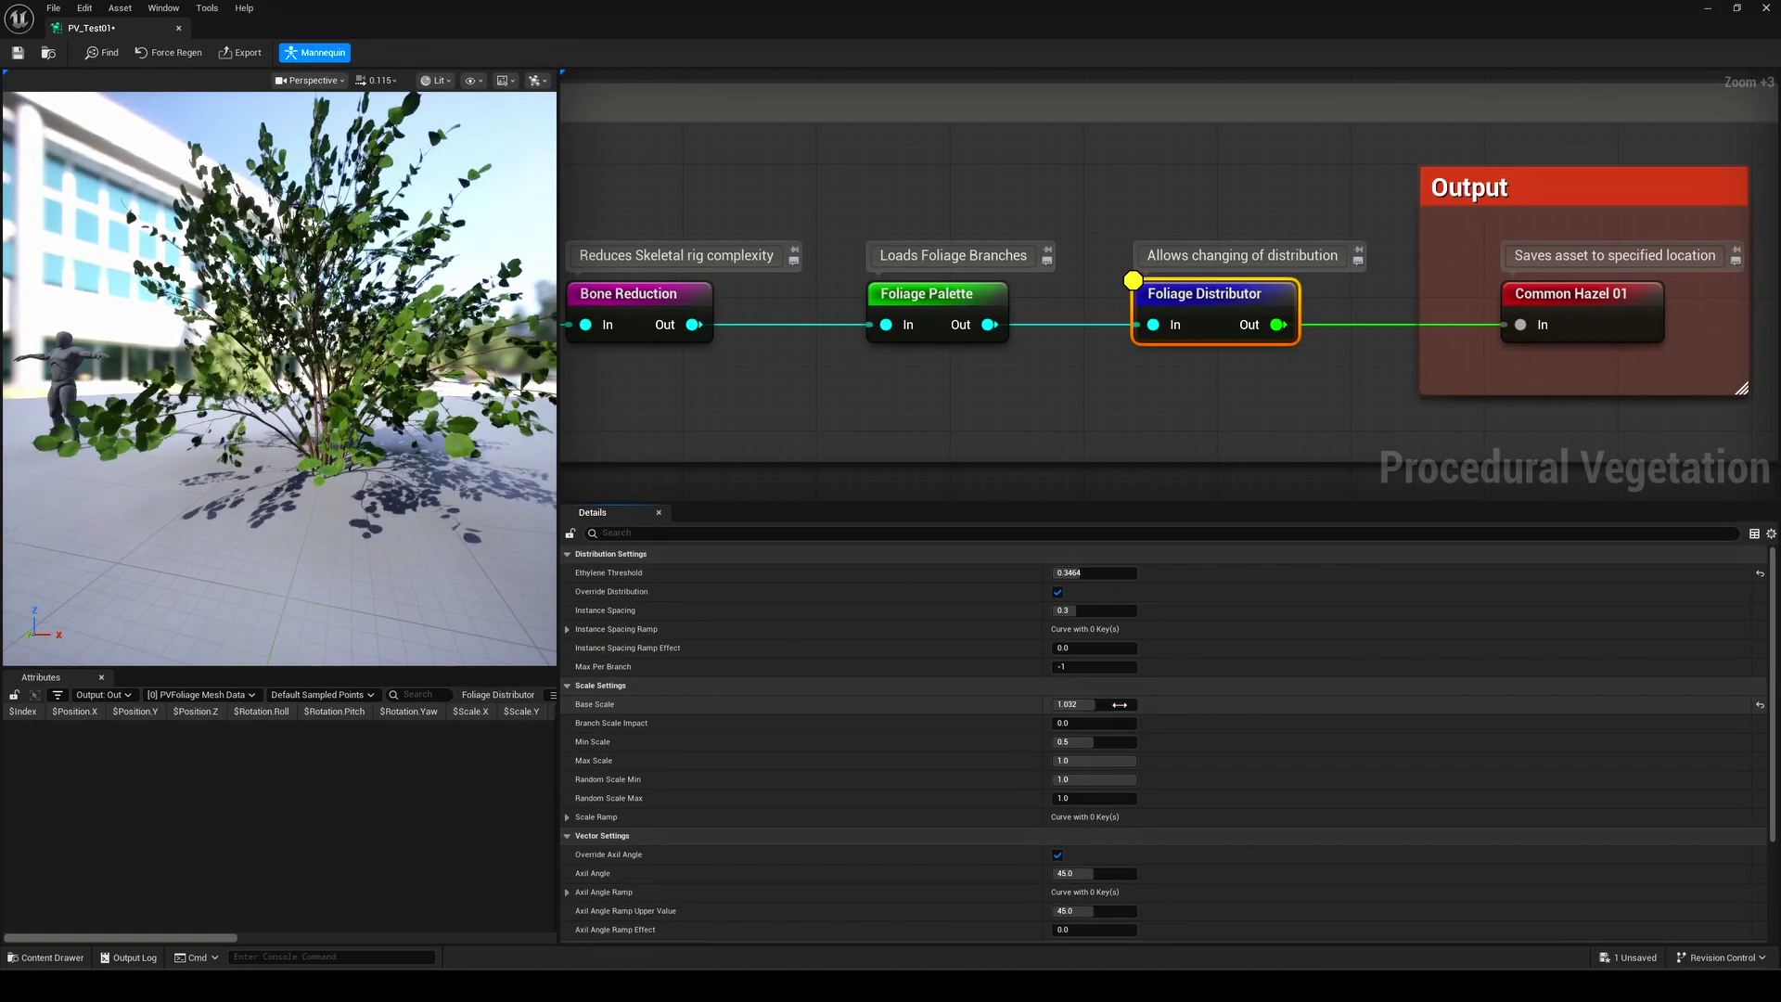
left_click(1130, 705)
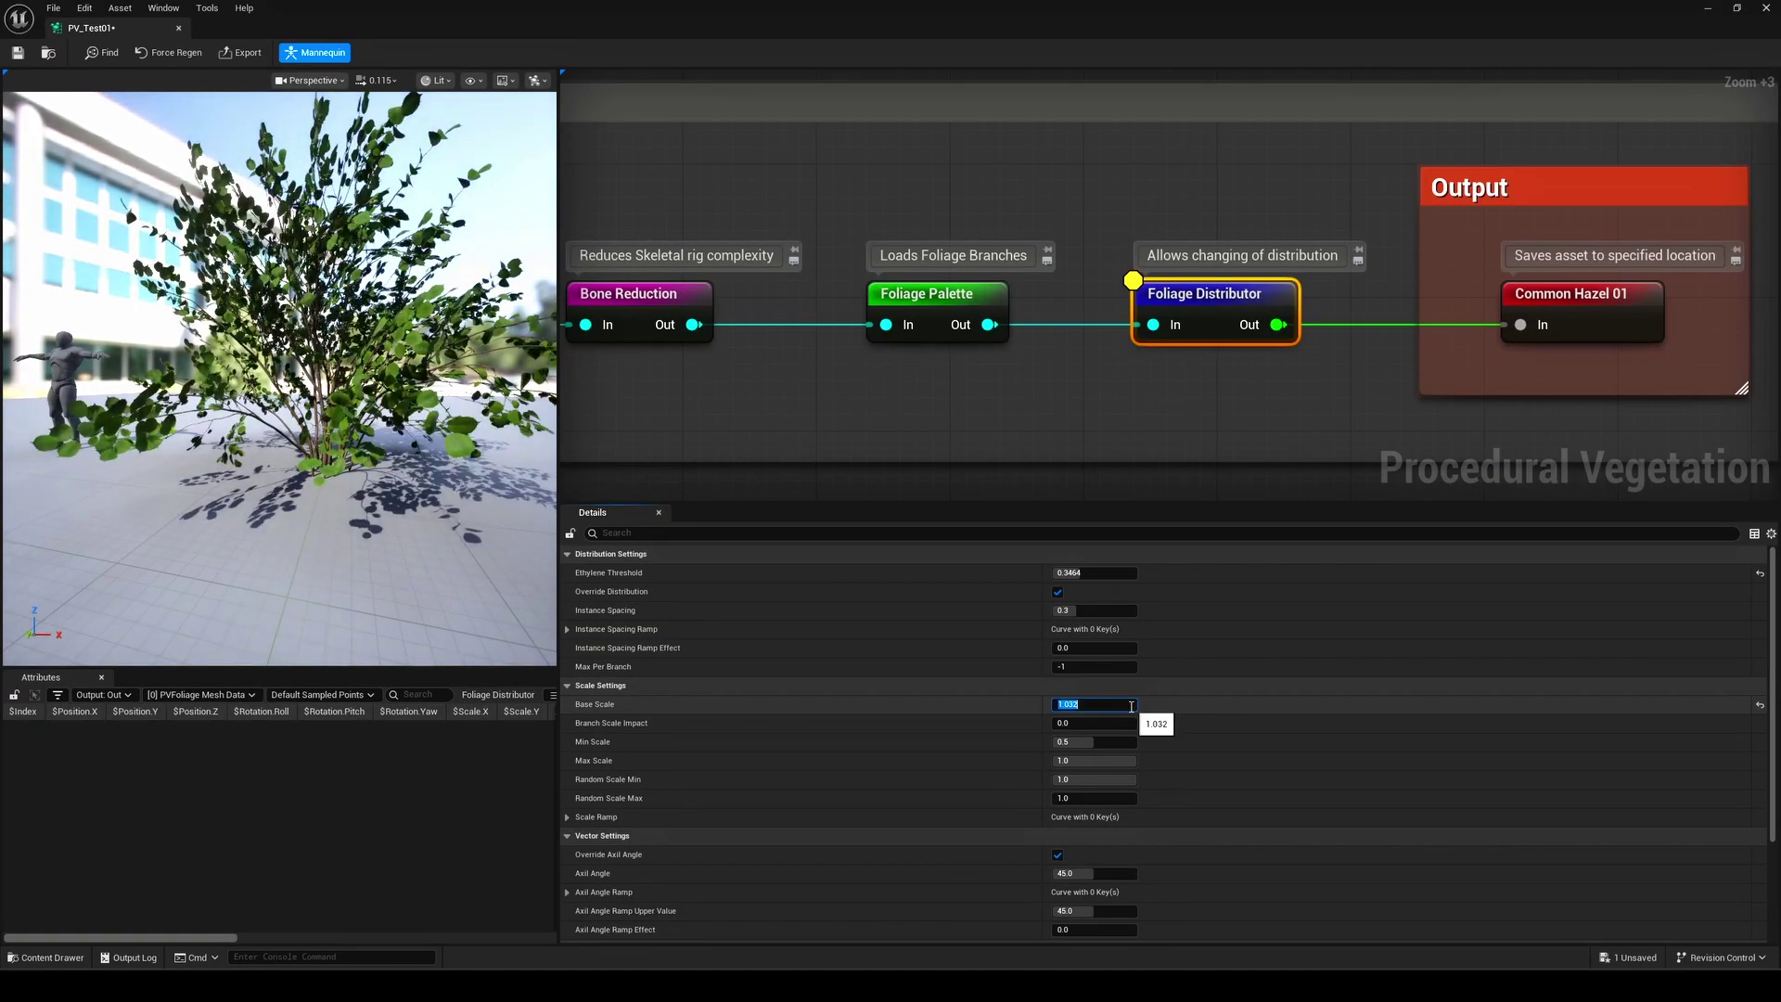
type("1")
key("Return")
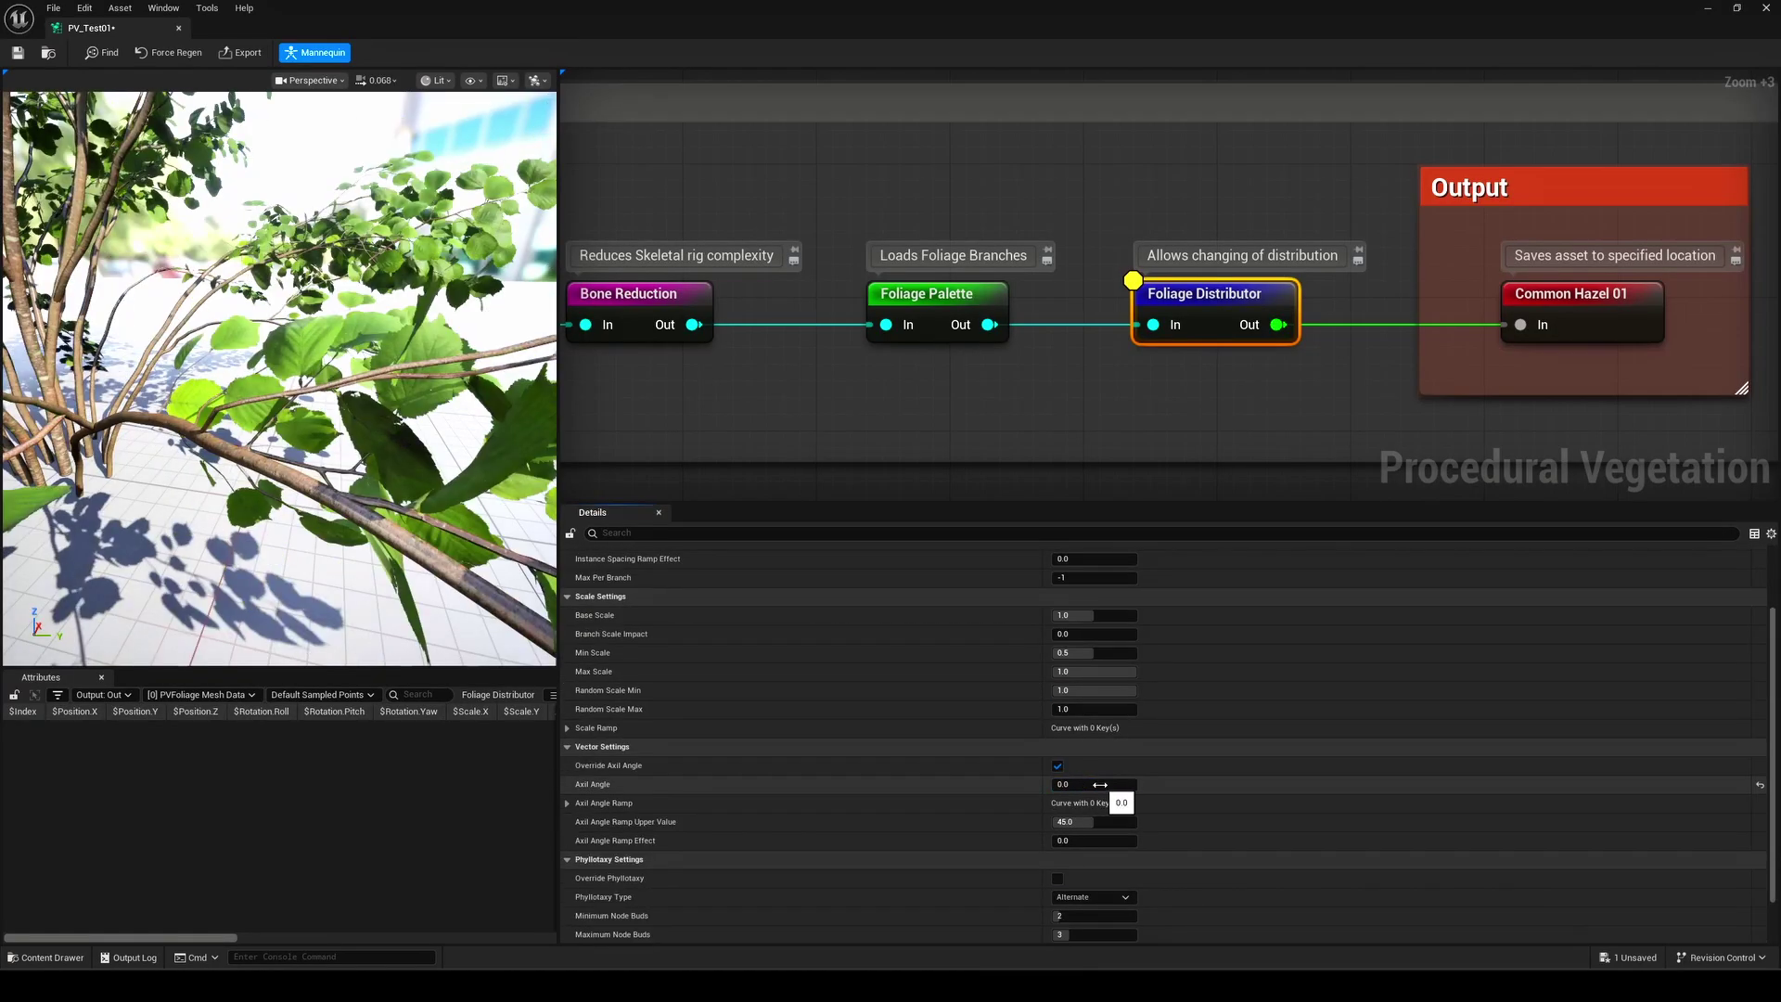
mouse_move(1100, 785)
left_mouse_down()
mouse_move(1082, 784)
mouse_move(1102, 783)
left_mouse_up()
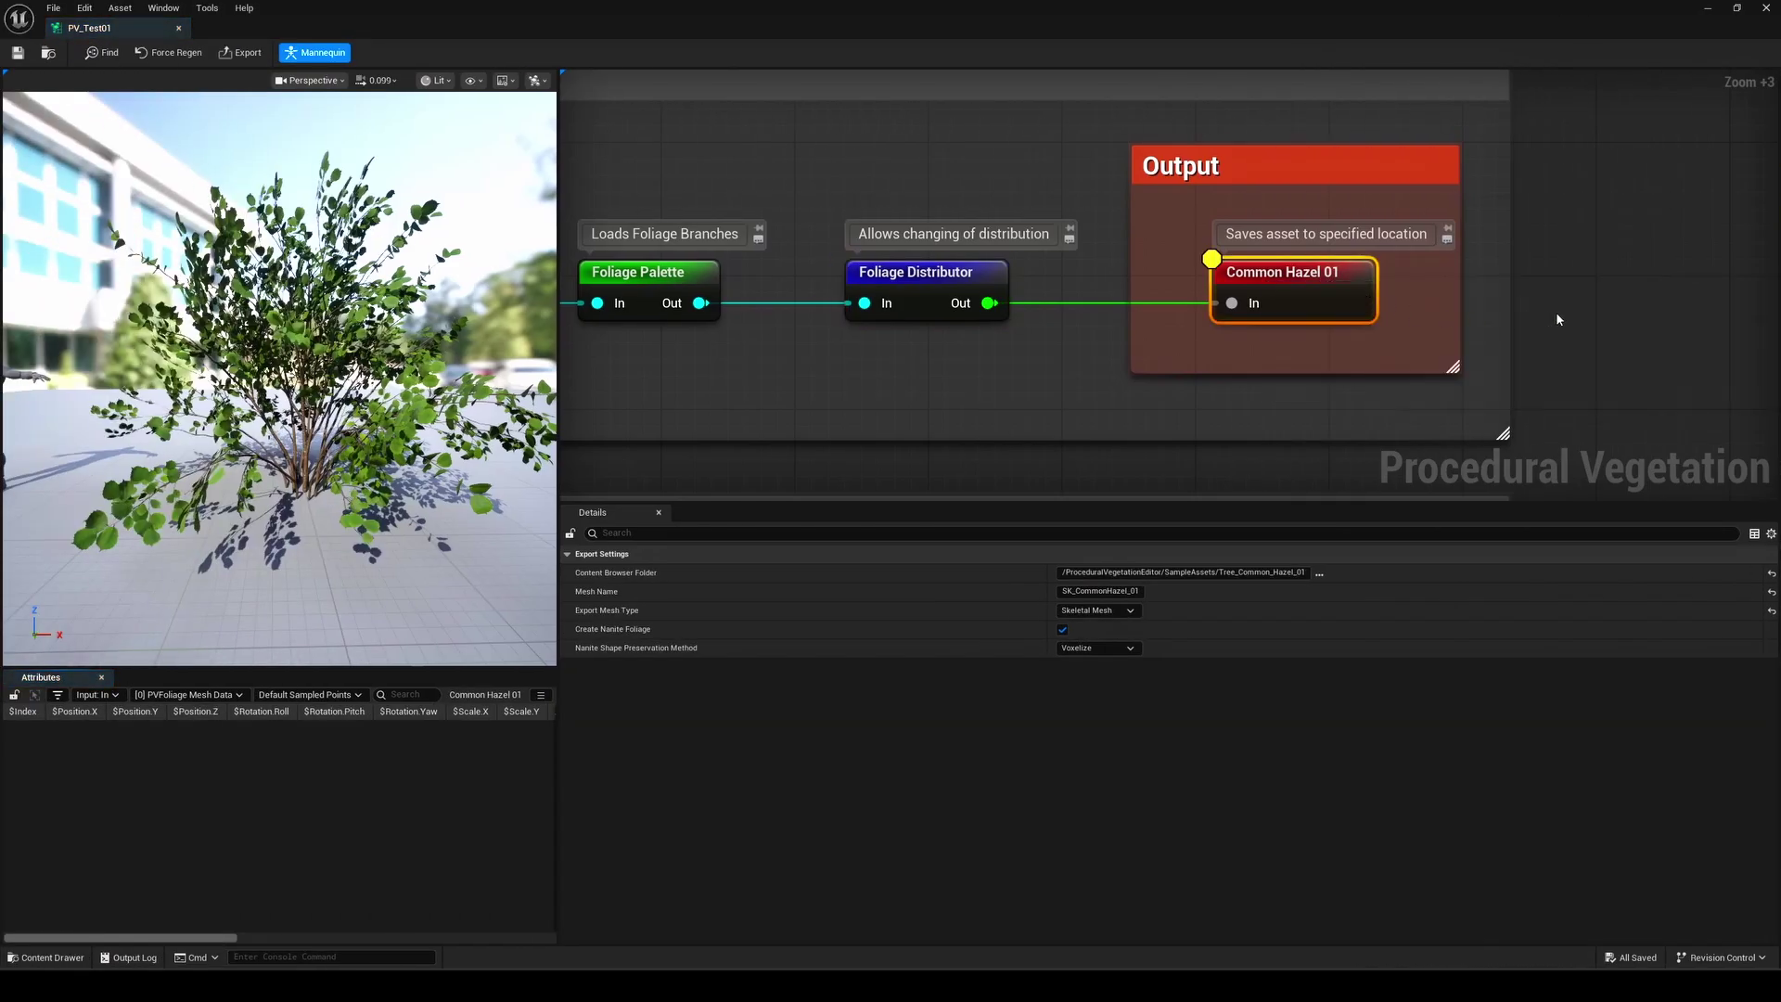
- Choose Skeletal Mesh as the Export Mesh Type of the Common Hazel 01 output
right_click_drag(1555, 318, 1433, 294)
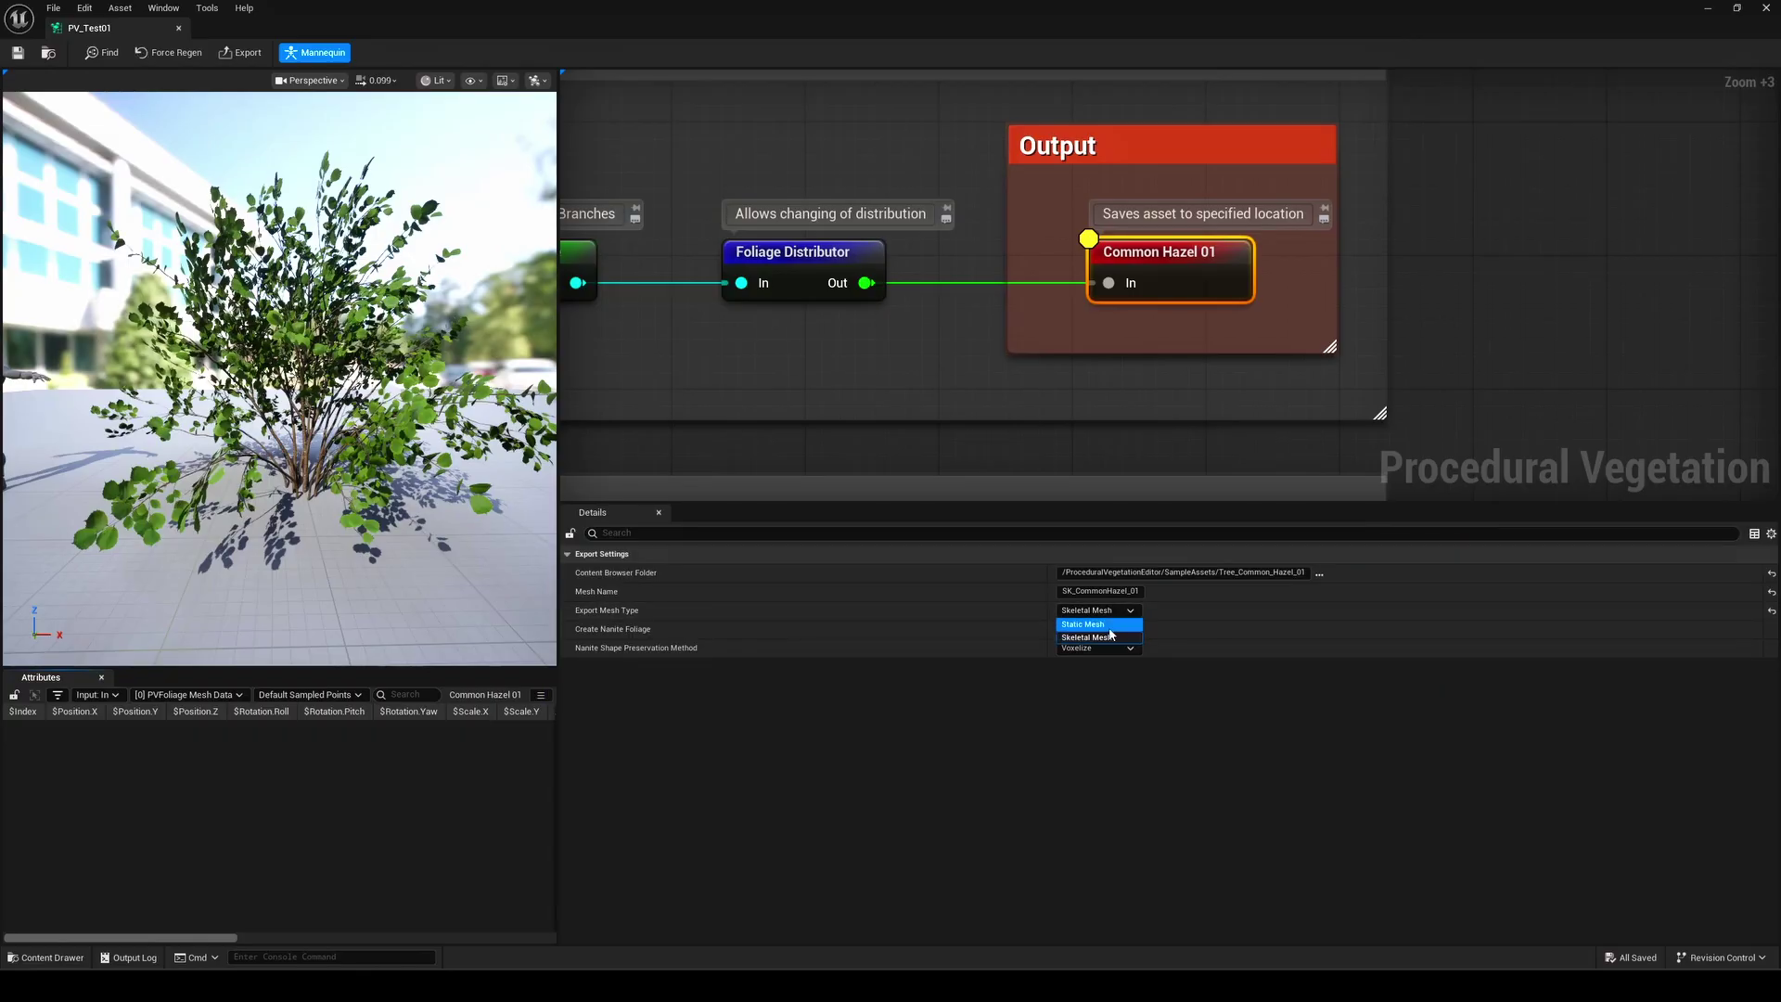
left_click(1115, 637)
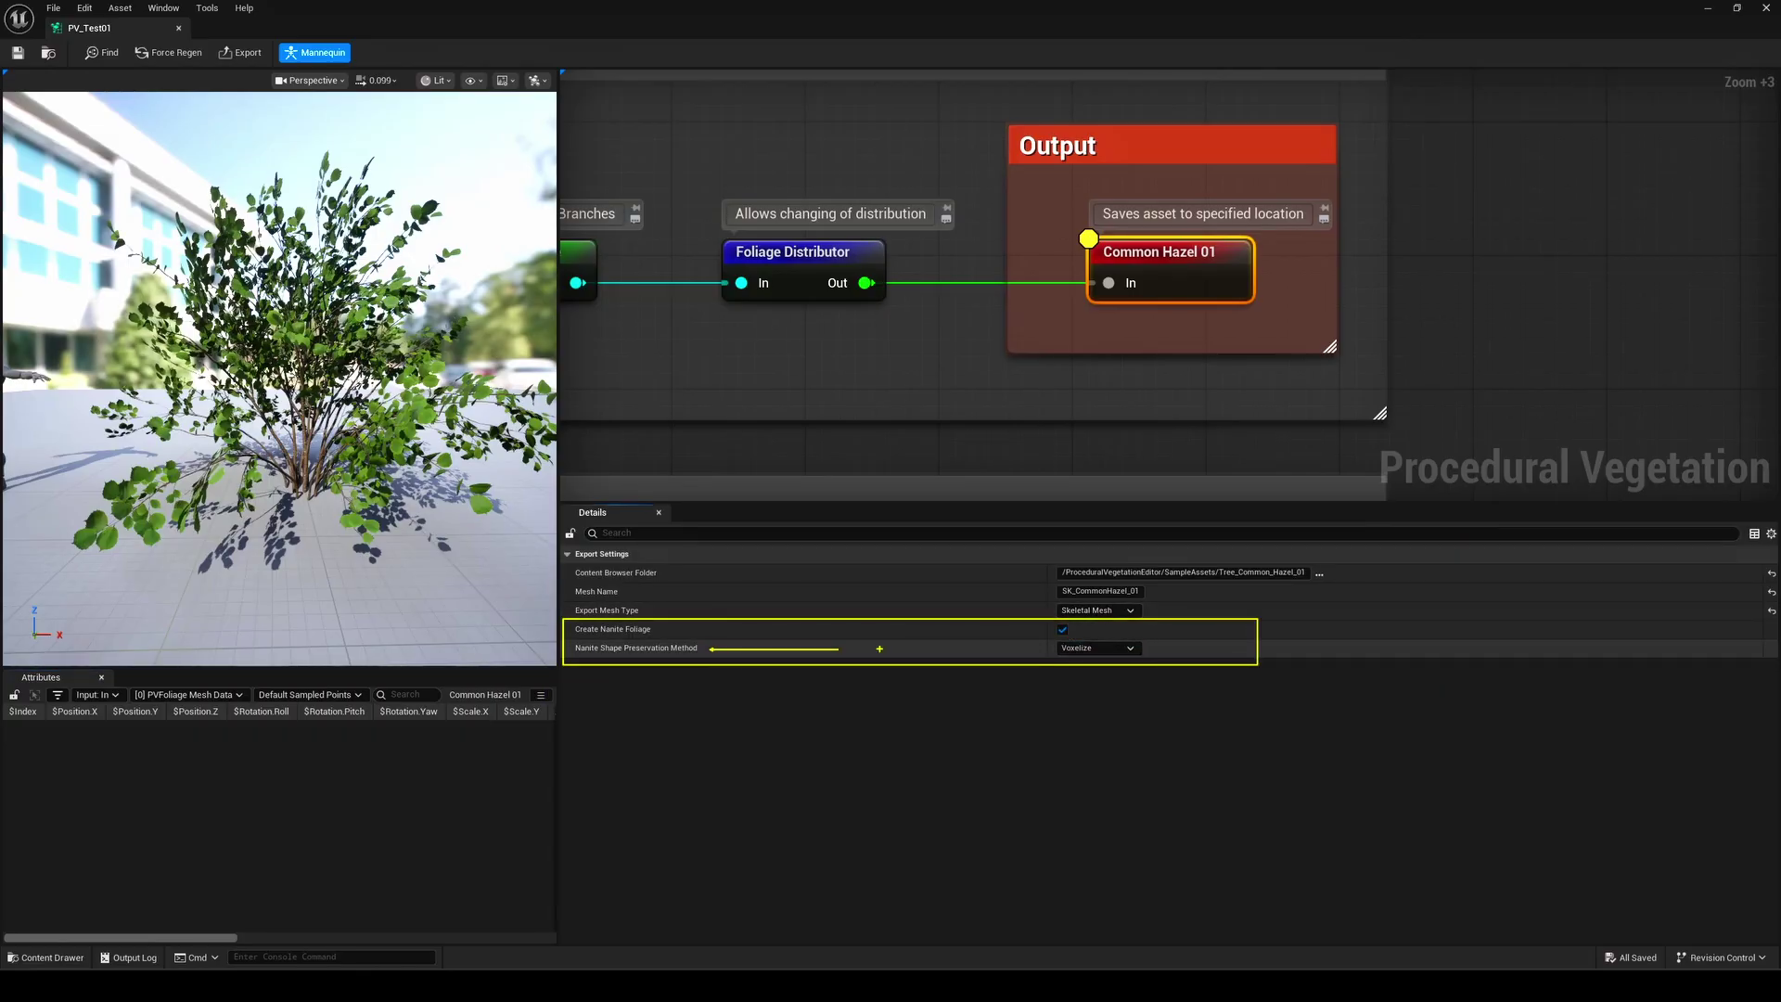
- Review the Common Hazel 01 output's Nanite Shape Preservation Method options, keeping Voxelize, and export the plant to the Prc_Foliage folder
left_click(1124, 648)
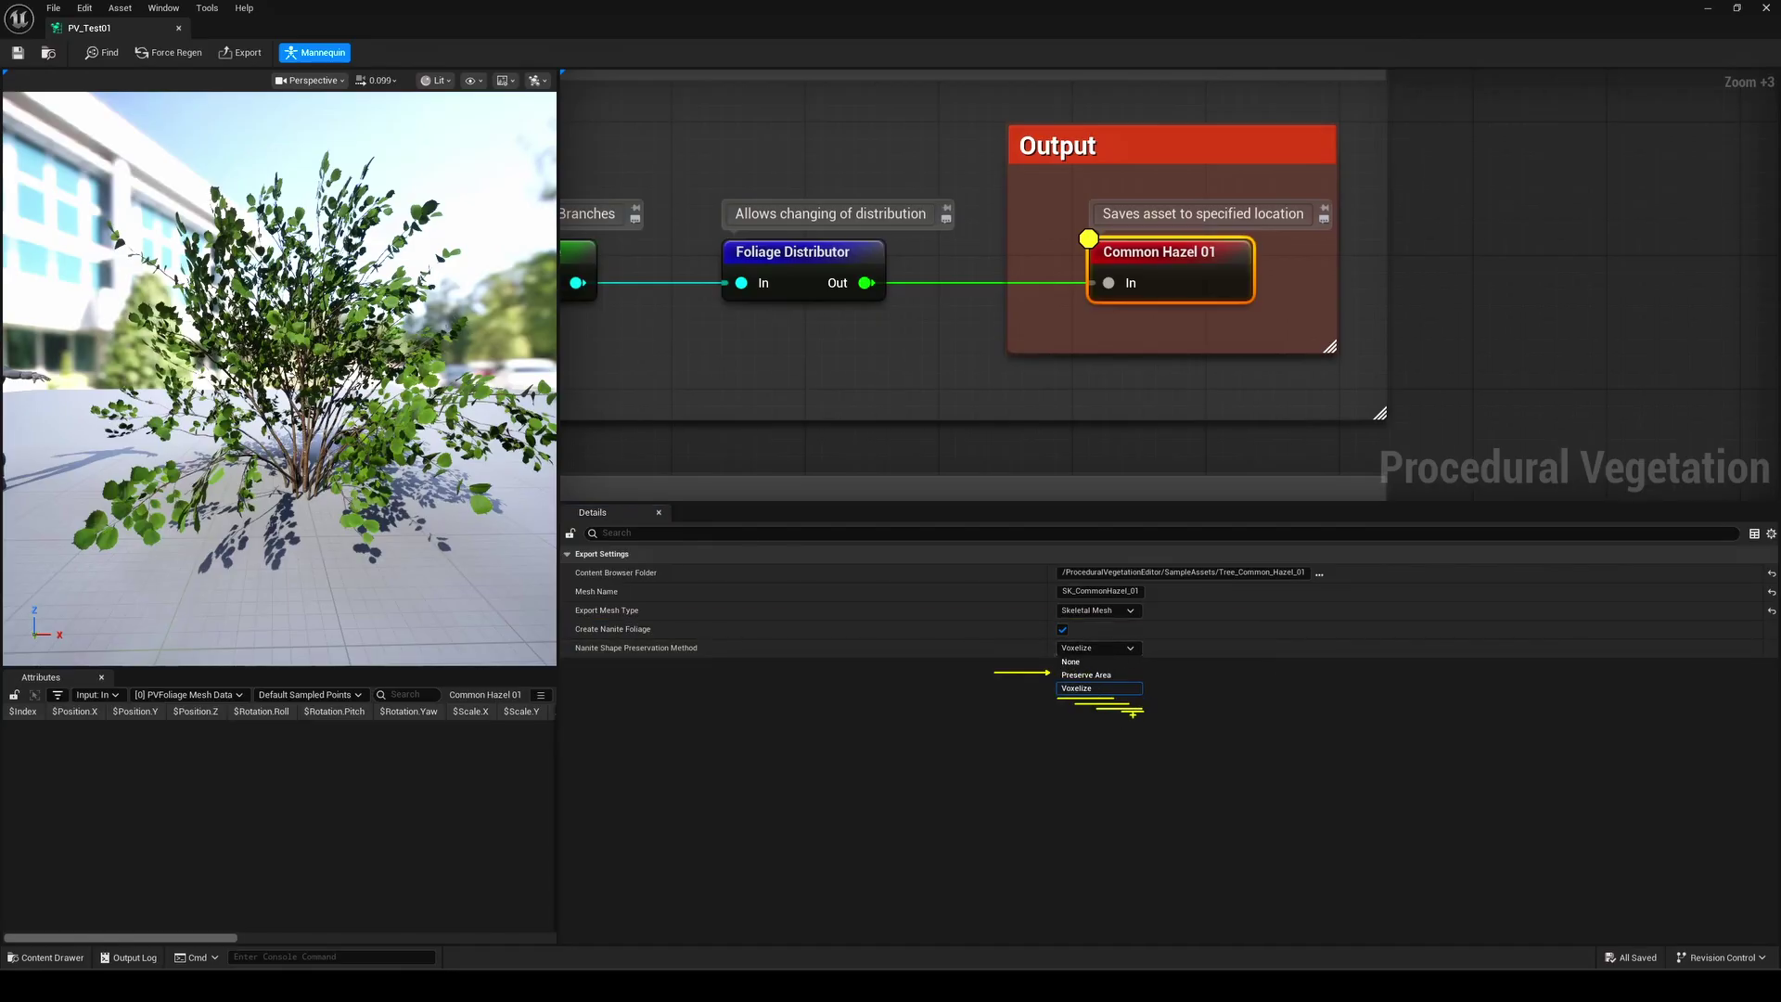
left_click(240, 53)
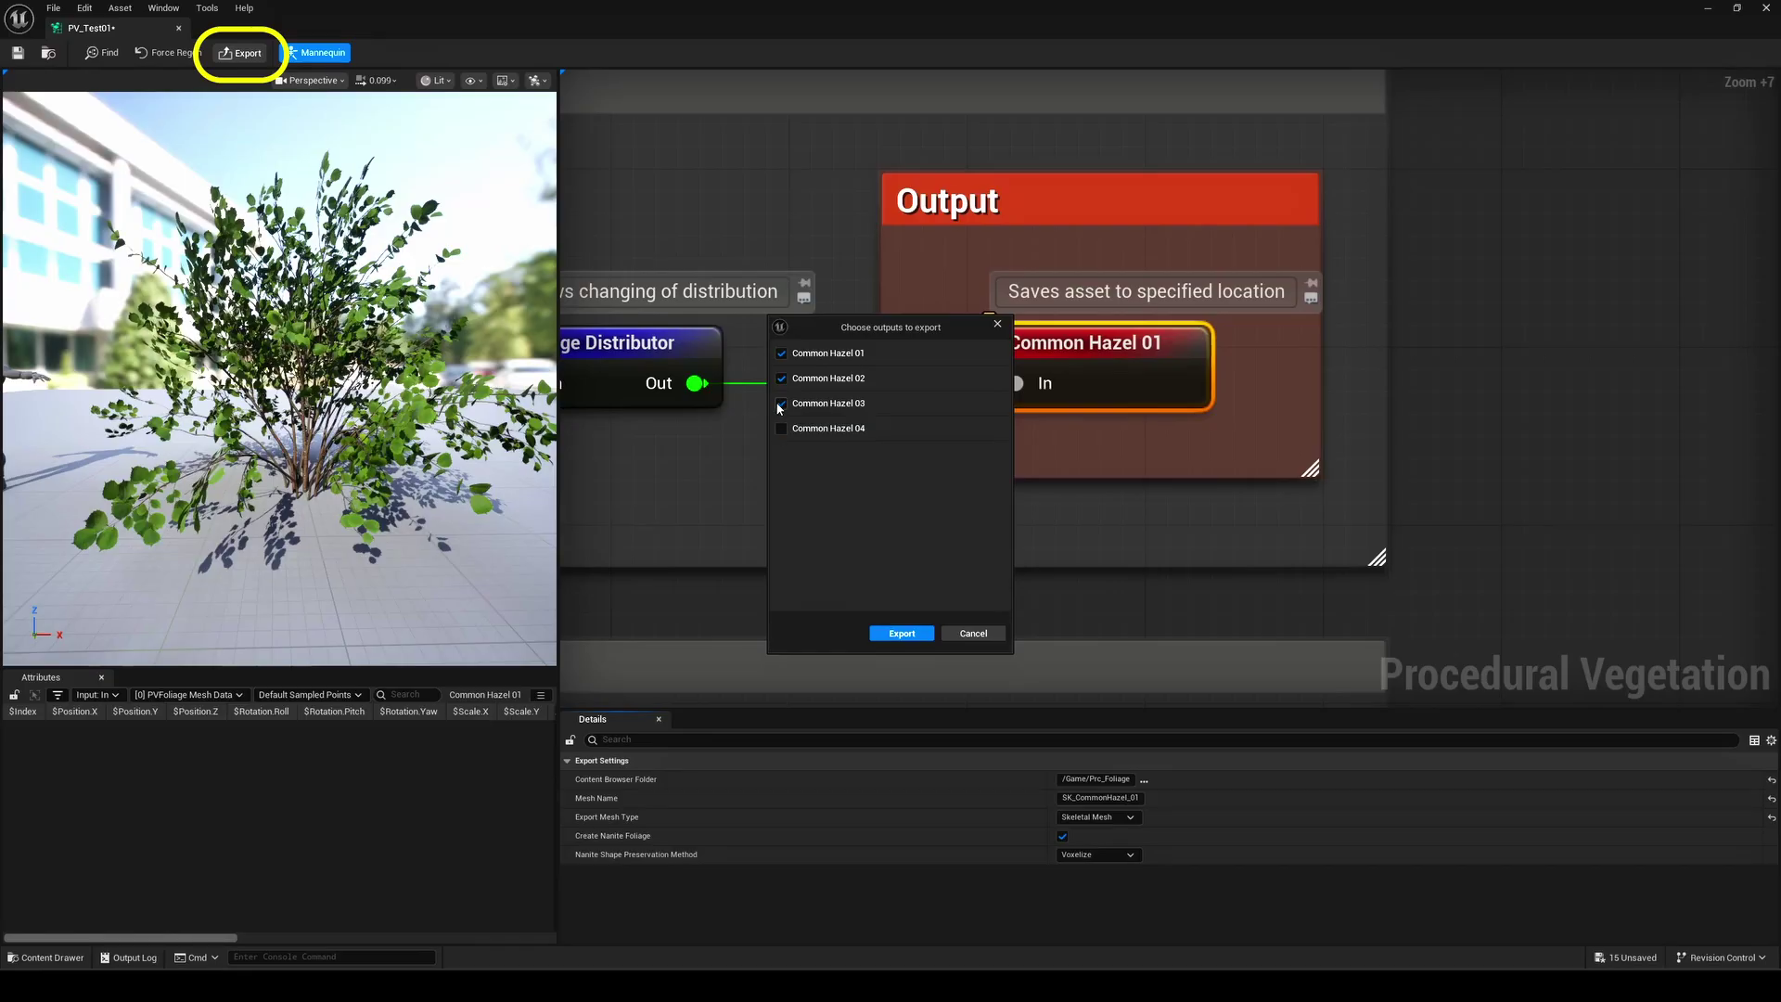
left_click(901, 634)
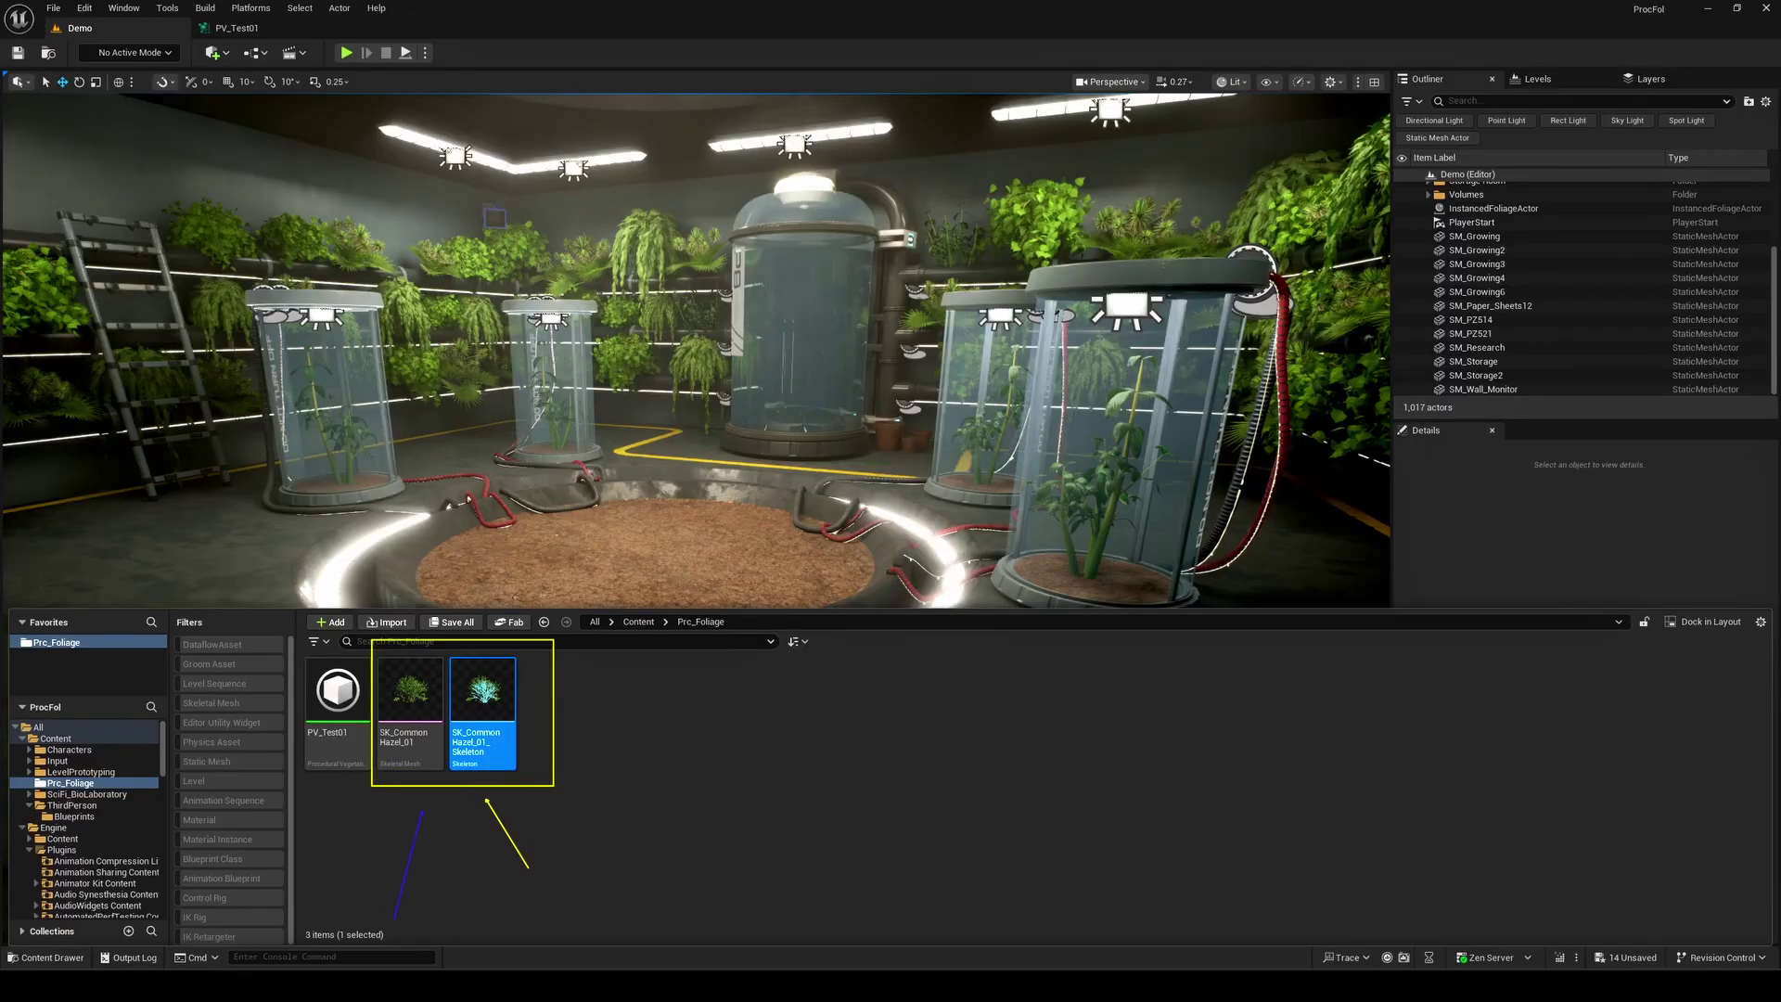
- Place the exported SK_CommonHazel_01 skeletal mesh in the round soil bed of the Demo level
left_click(413, 715)
left_click_drag(411, 722, 649, 555)
right_click_drag(719, 560, 760, 472)
key("a")
key("Escape")
key("w")
- Play the Demo level and walk the mannequin through the corridor to inspect the hazel in the growing room
key("alt+p")
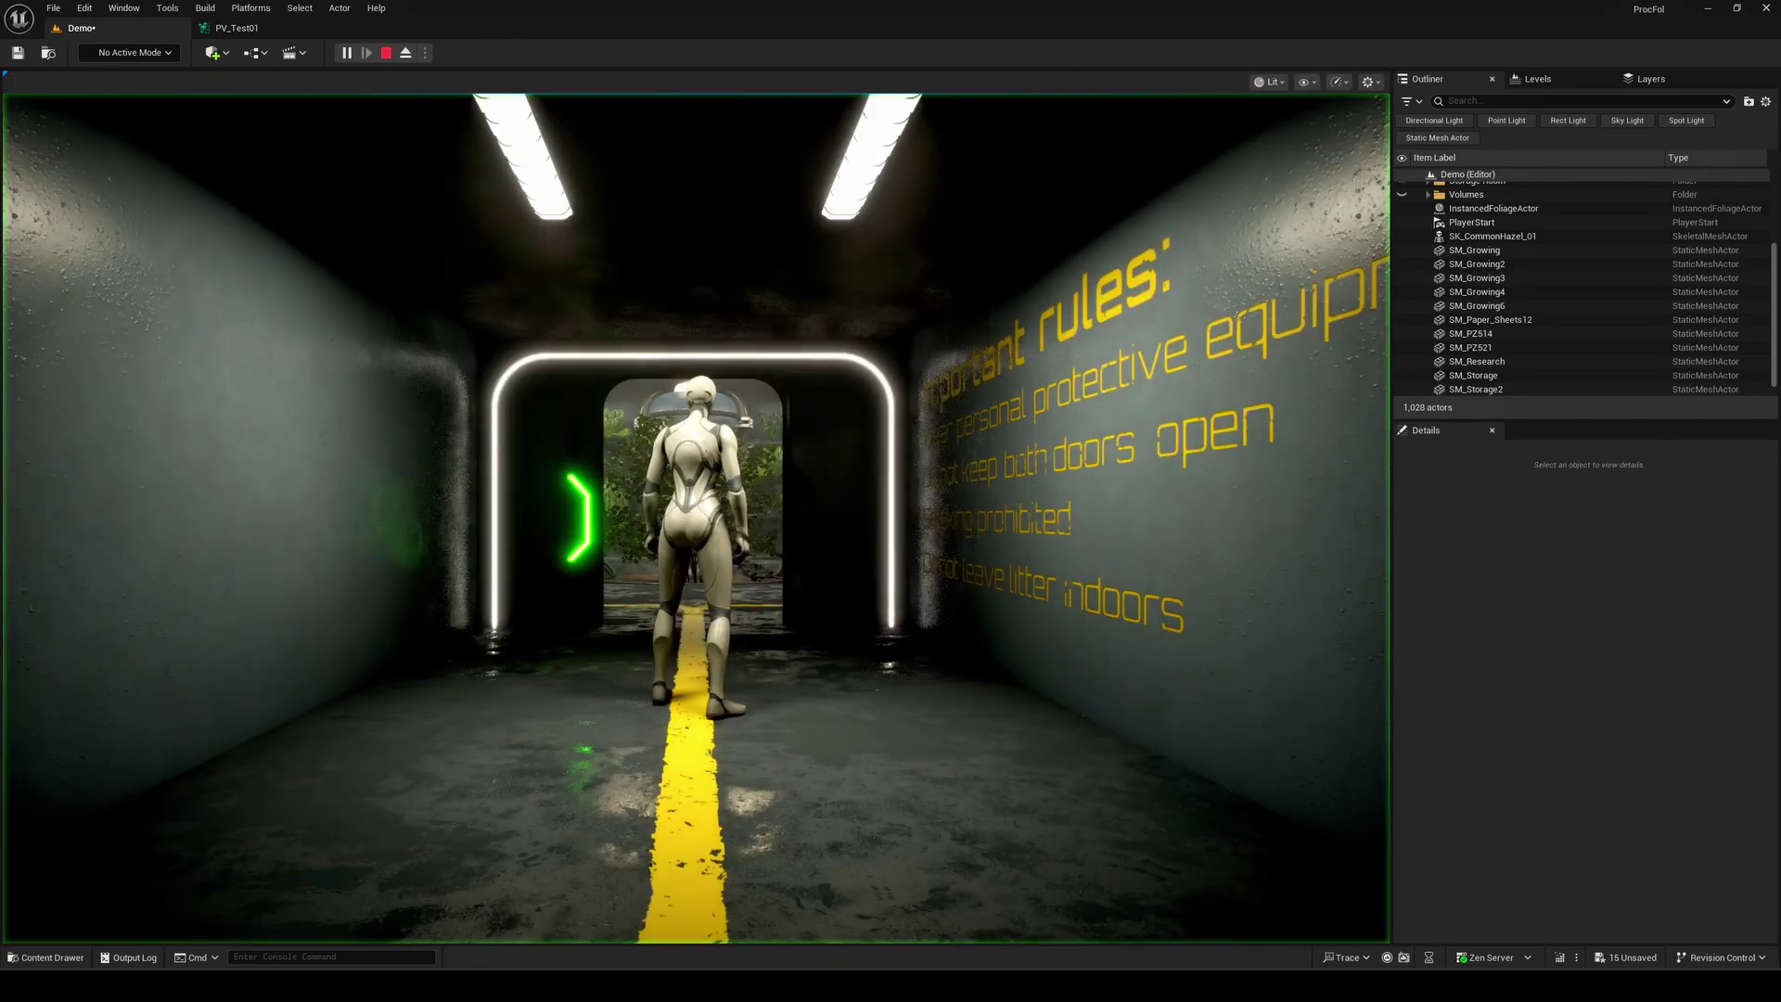
key("w")
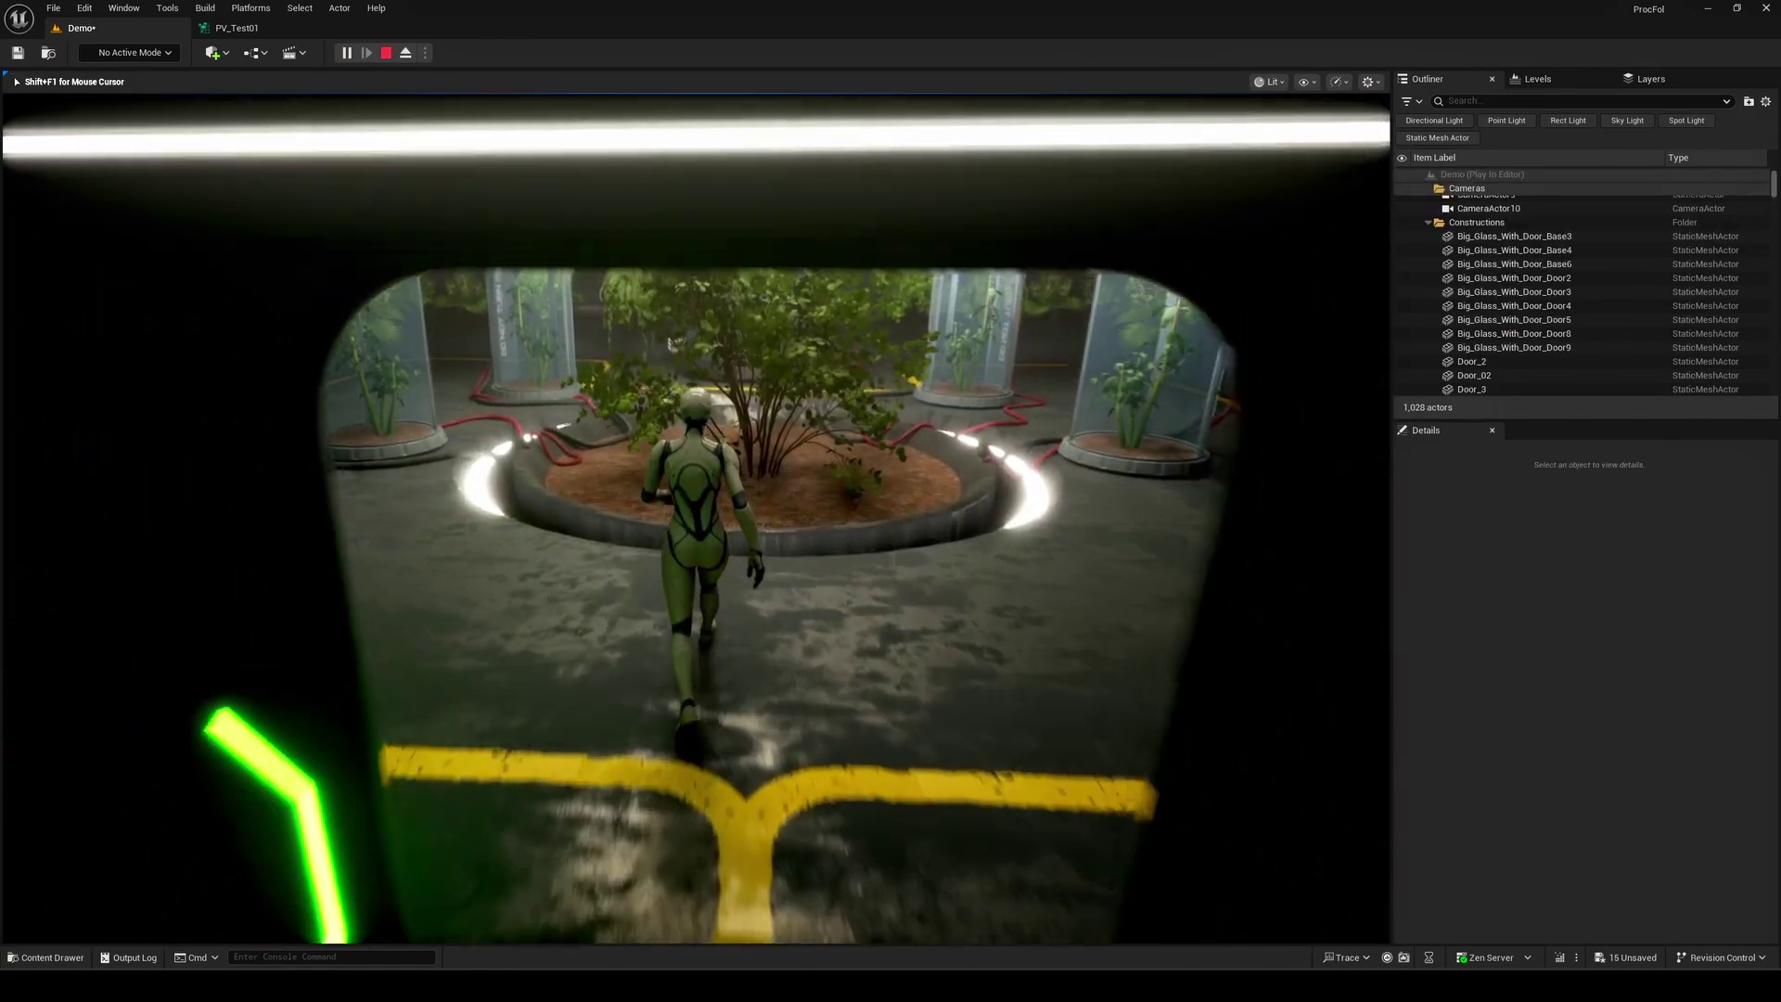
key("d")
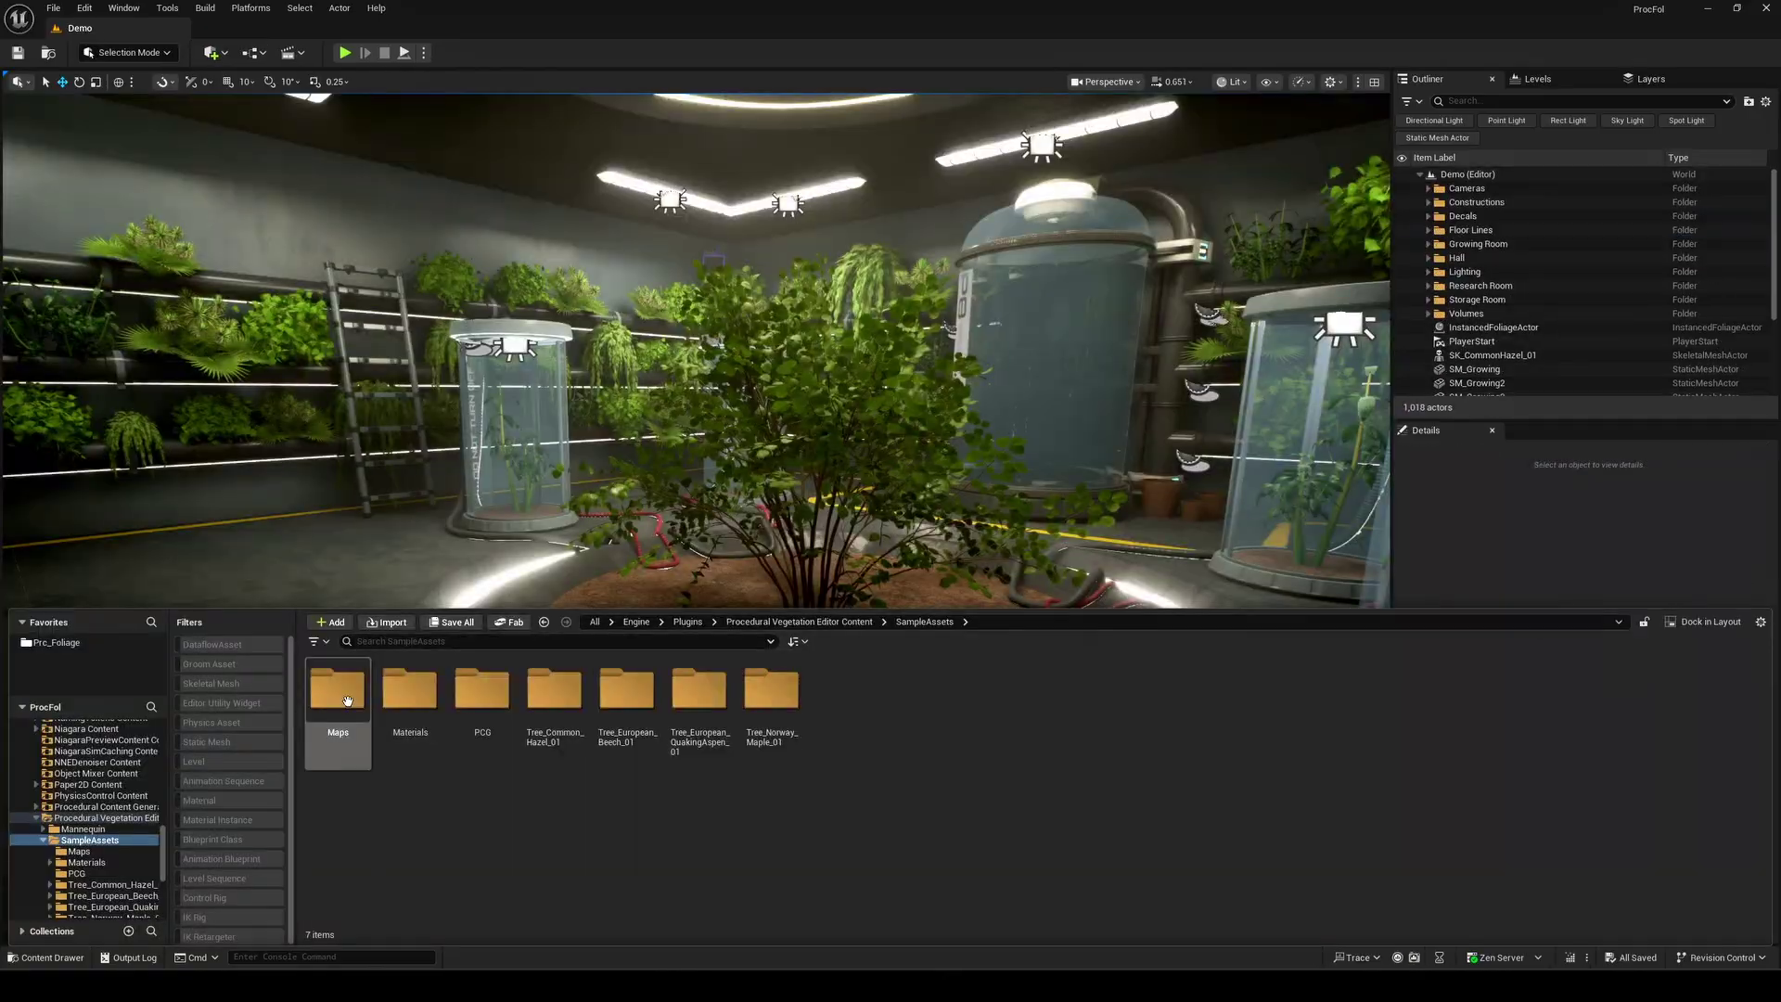
- Open the Asset_Zoo sample level from the Procedural Vegetation Editor's SampleAssets Maps folder
double_click(347, 700)
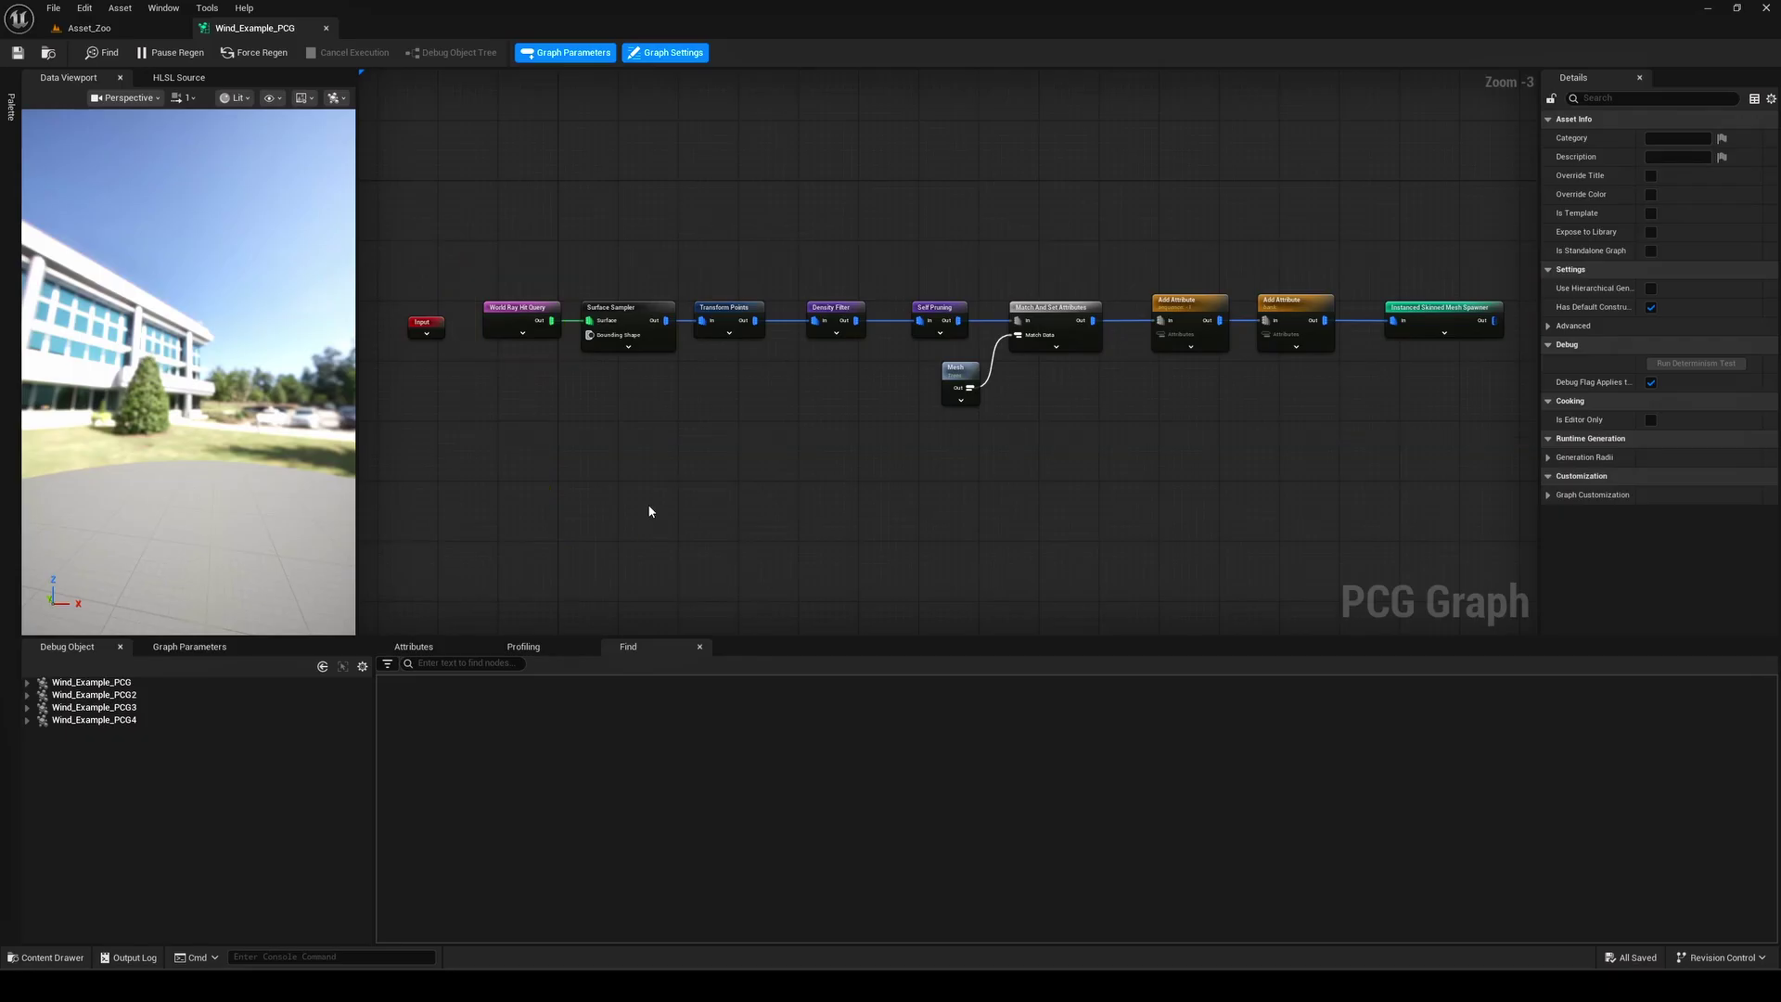
left_click(93, 29)
- Add a basic sphere shape to the Asset_Zoo level near the wind example trees and move it upward
left_click(212, 52)
mouse_move(279, 213)
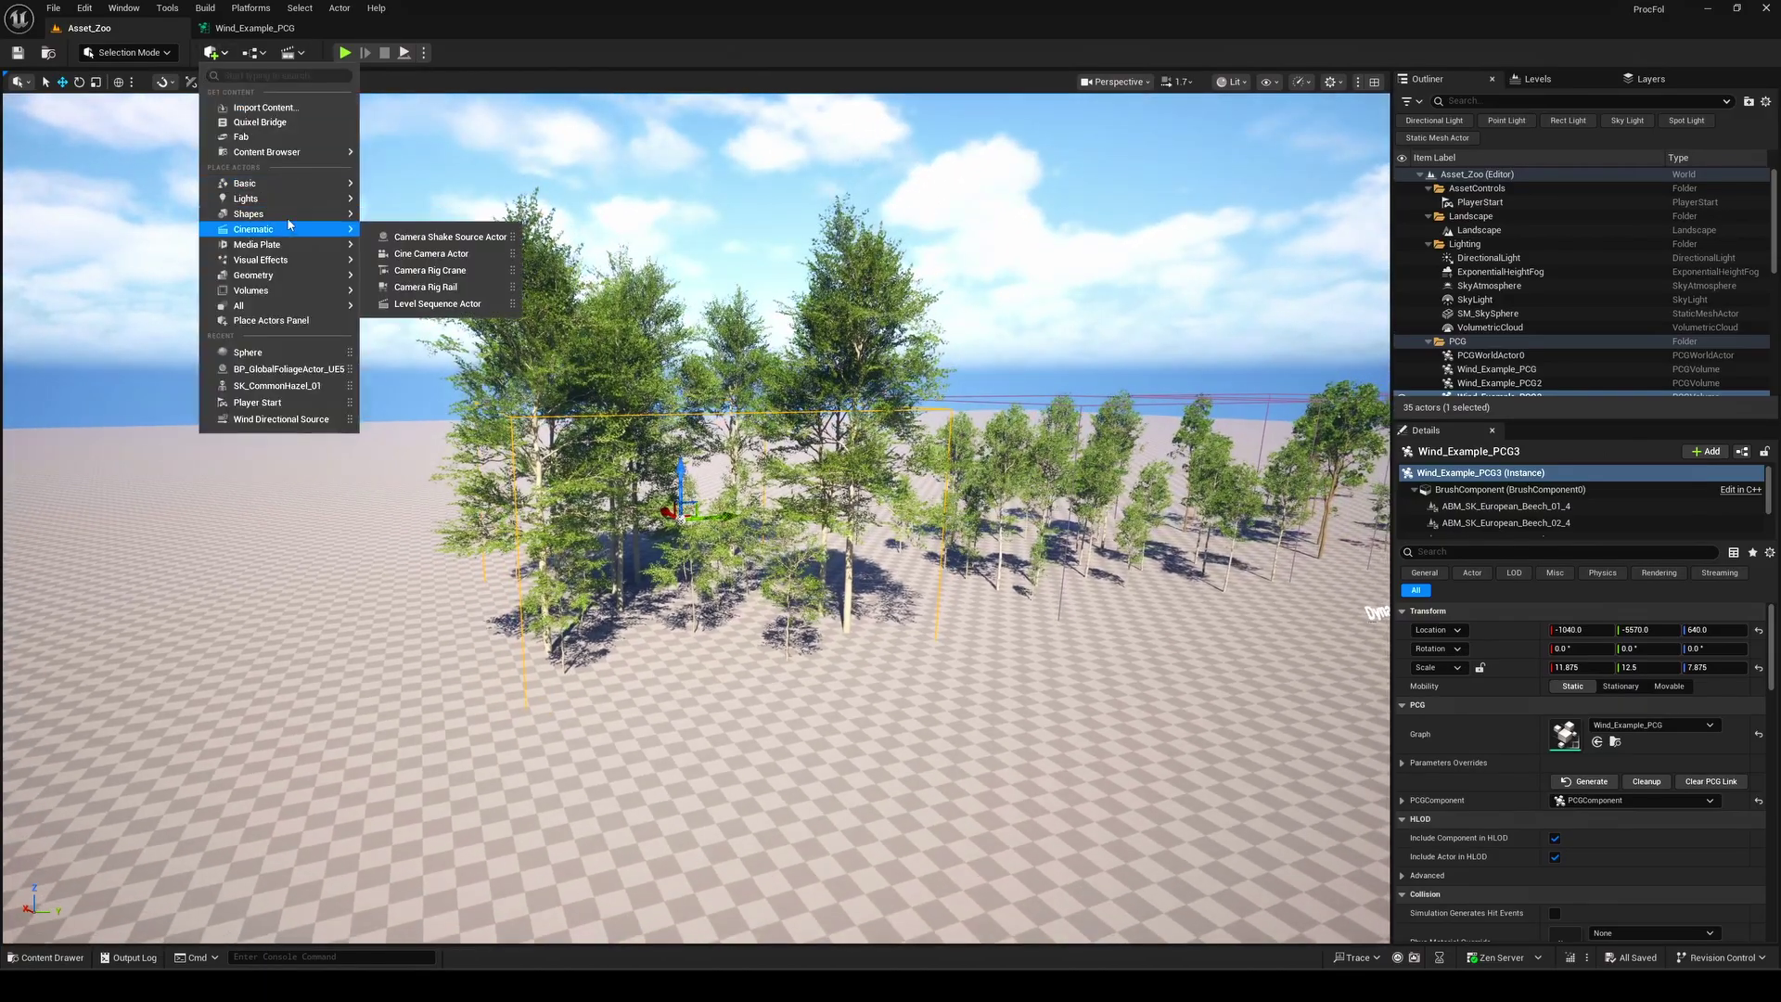
left_click_drag(385, 238, 755, 552)
key("r")
key("w")
left_click(686, 477)
mouse_move(685, 477)
left_mouse_down()
mouse_move(686, 424)
mouse_move(680, 455)
left_mouse_up()
key("w")
right_click_drag(681, 454, 594, 473)
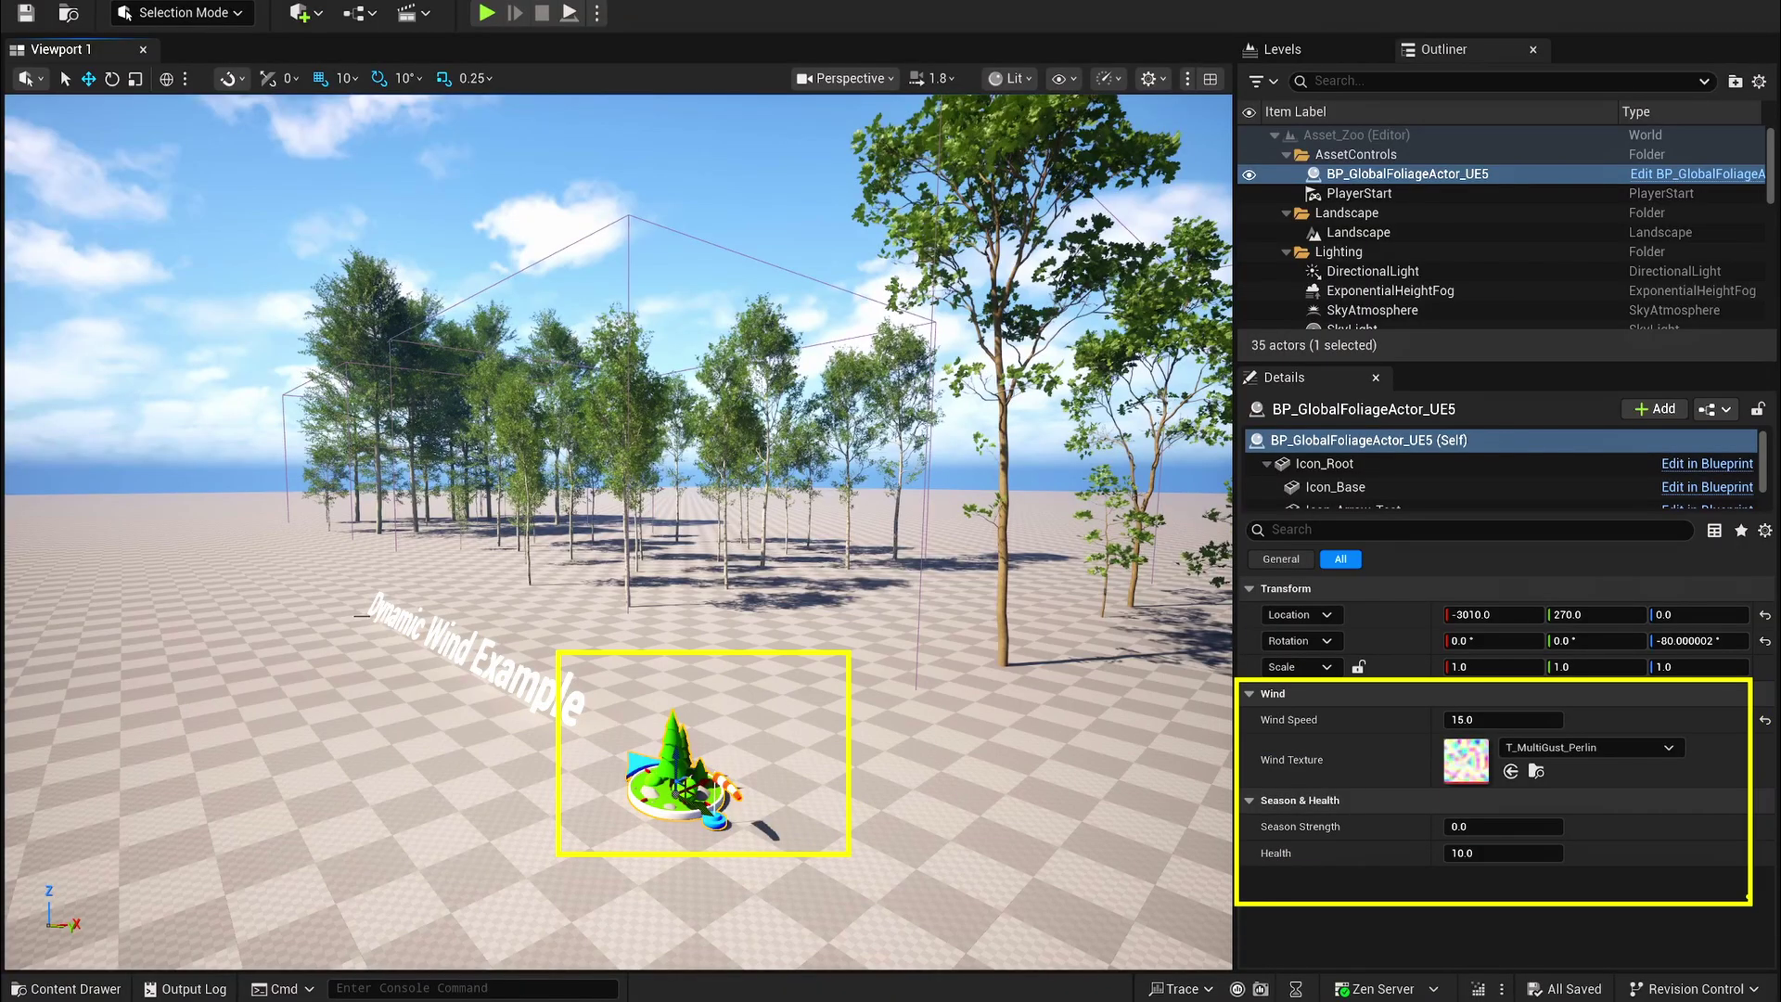
- Set BP_GlobalFoliageActor_UE5's Wind Speed to about 97, rotate the actor -120° about Z, and adjust the Wind Speed again
left_click_drag(1464, 720, 1516, 720)
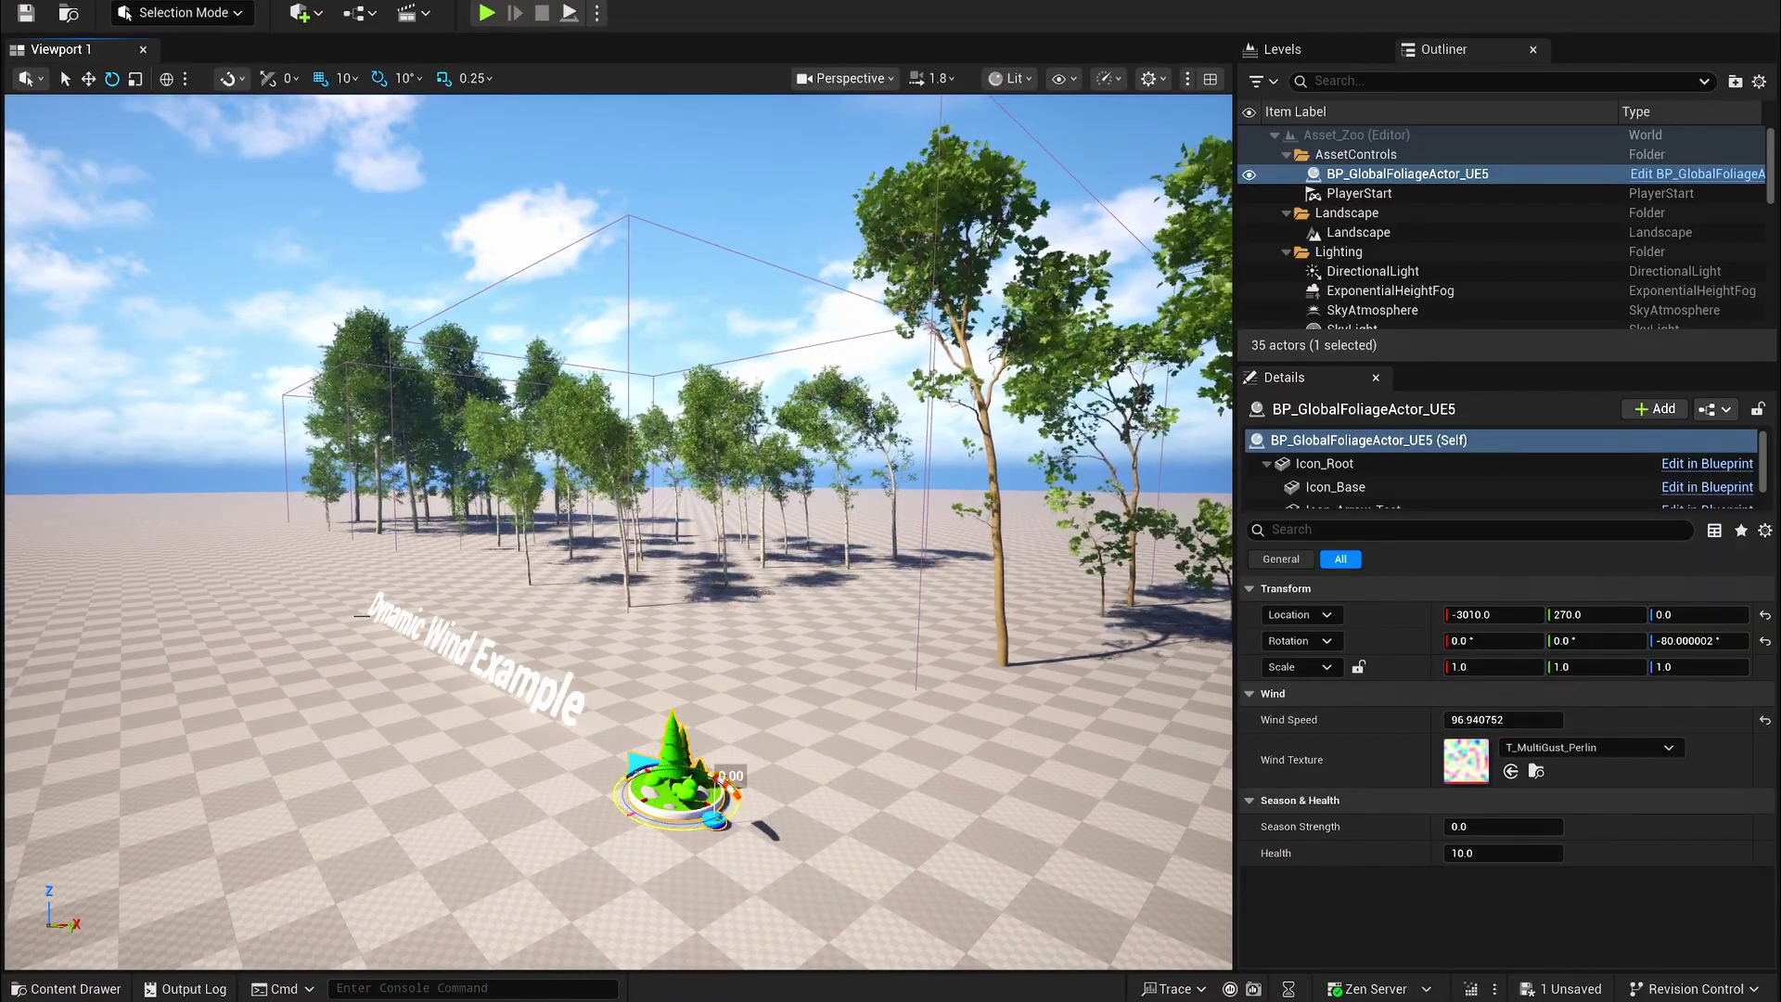
left_click_drag(730, 787, 614, 786)
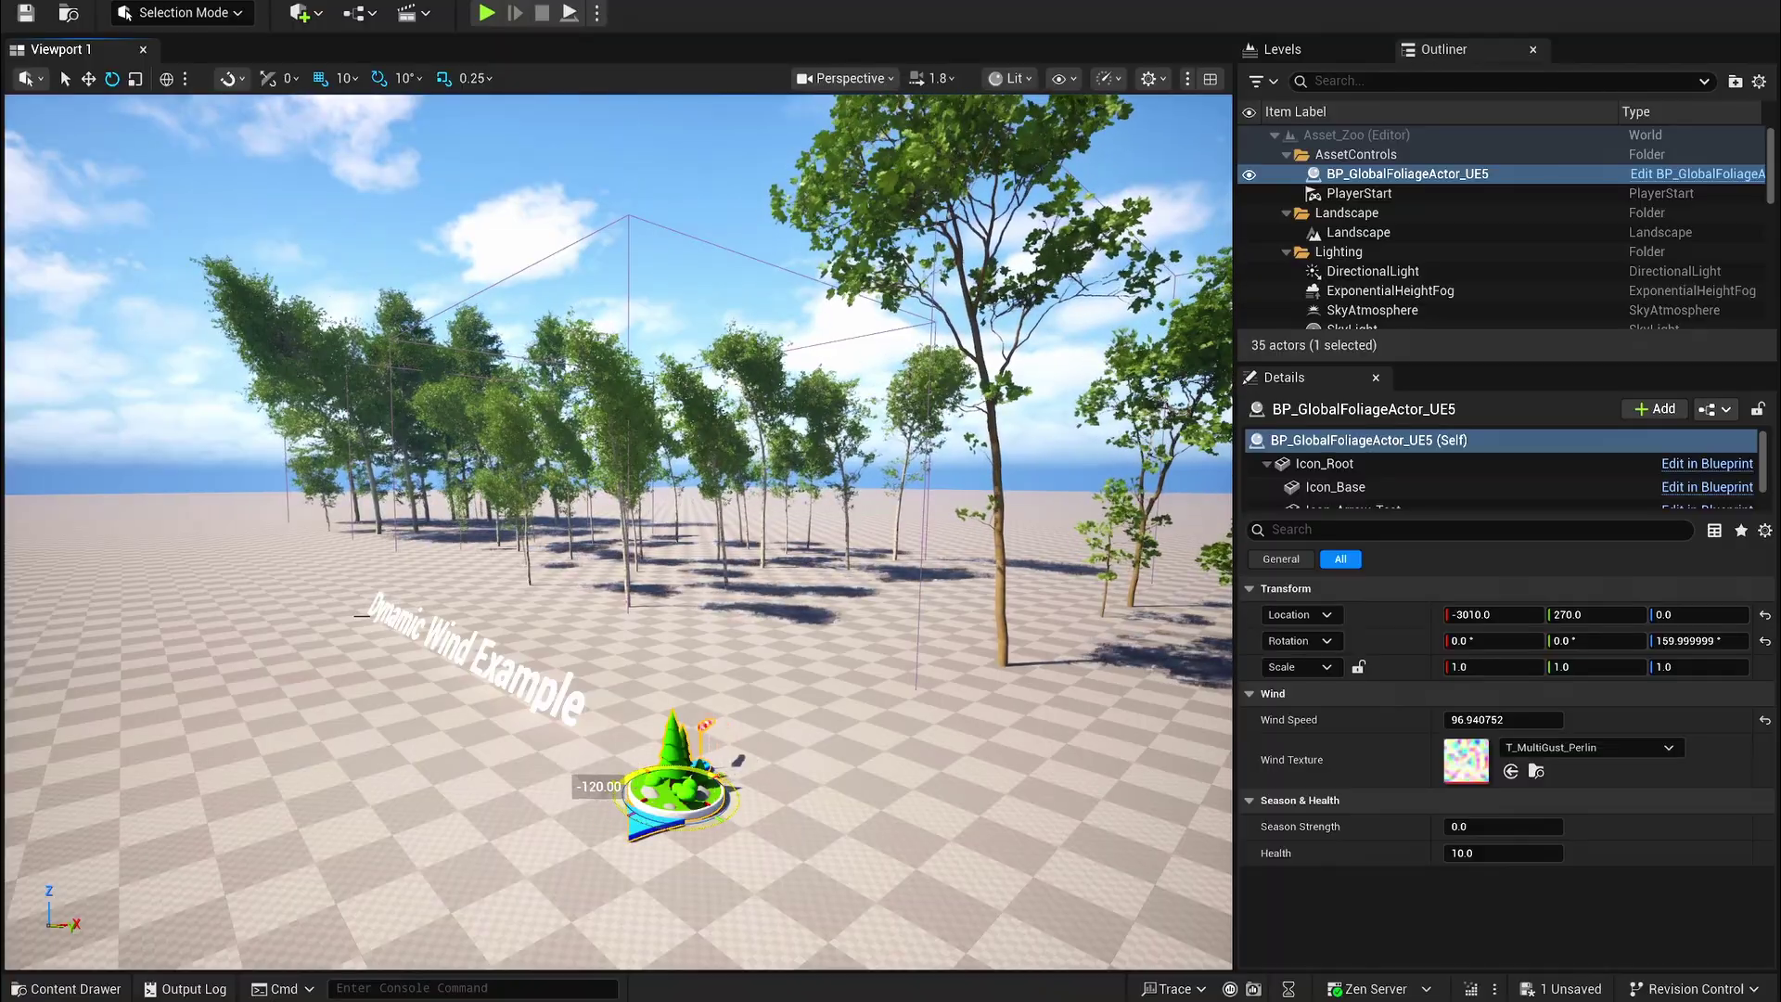
left_click_drag(1484, 720, 1499, 723)
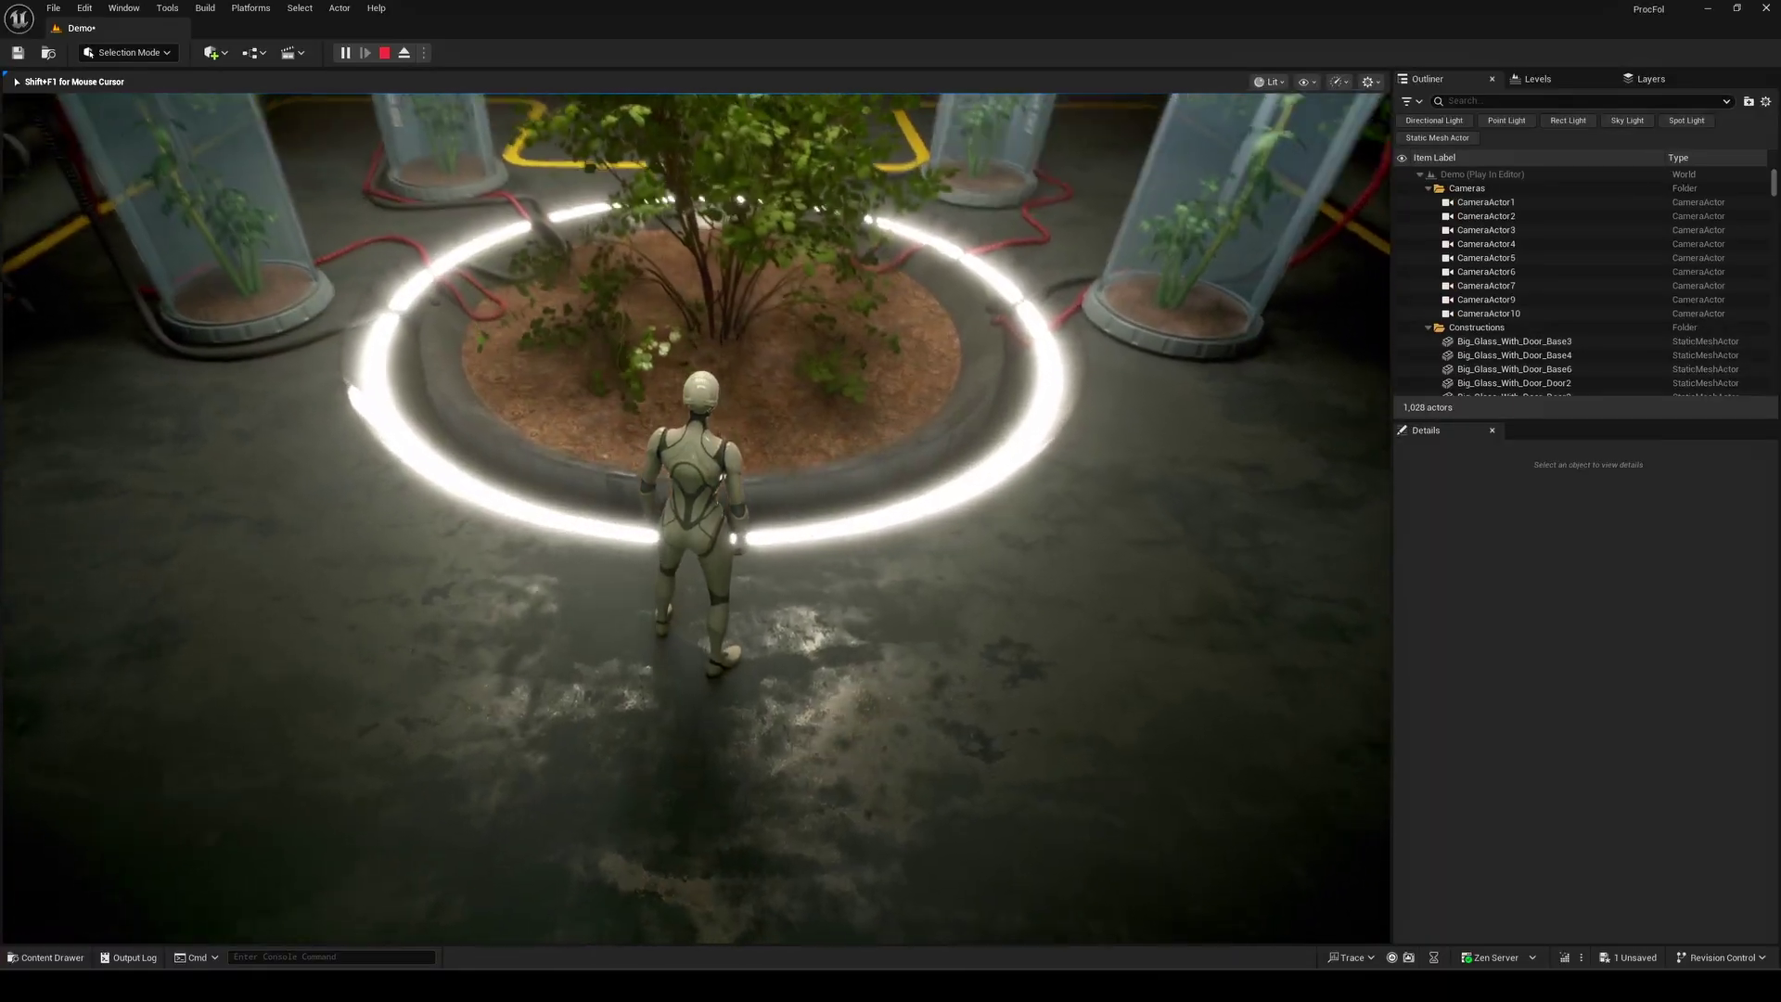
- Walk the mannequin sideways beside the hazel's soil bed in the playing Demo level
key("a")
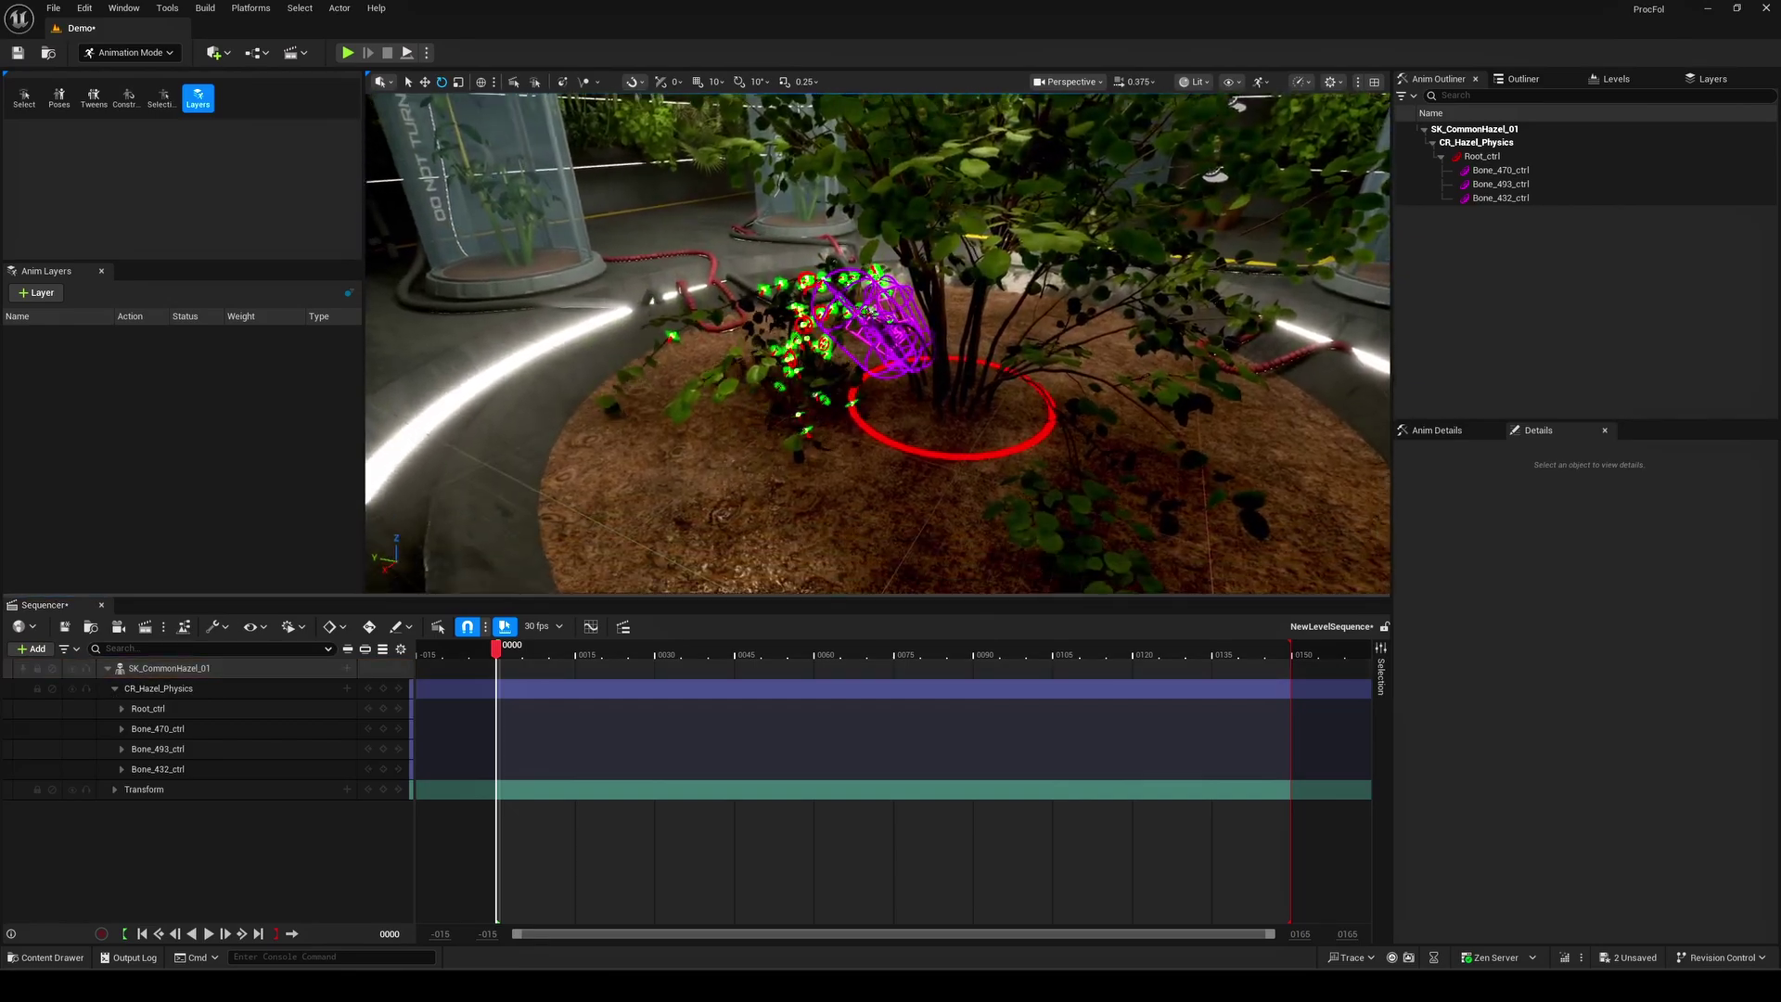
- Select a bone control of the CR_Hazel_Physics rig on the hazel in the level and rotate it to test the branch physics
mouse_move(877, 371)
right_mouse_down()
mouse_move(914, 371)
mouse_move(878, 371)
right_mouse_up()
scroll(878, 371, "down", 3)
left_click(913, 376)
key("w")
key("e")
mouse_move(913, 357)
left_mouse_down()
mouse_move(951, 399)
mouse_move(904, 362)
mouse_move(921, 351)
mouse_move(885, 366)
left_mouse_up()
right_click_drag(886, 367, 797, 334)
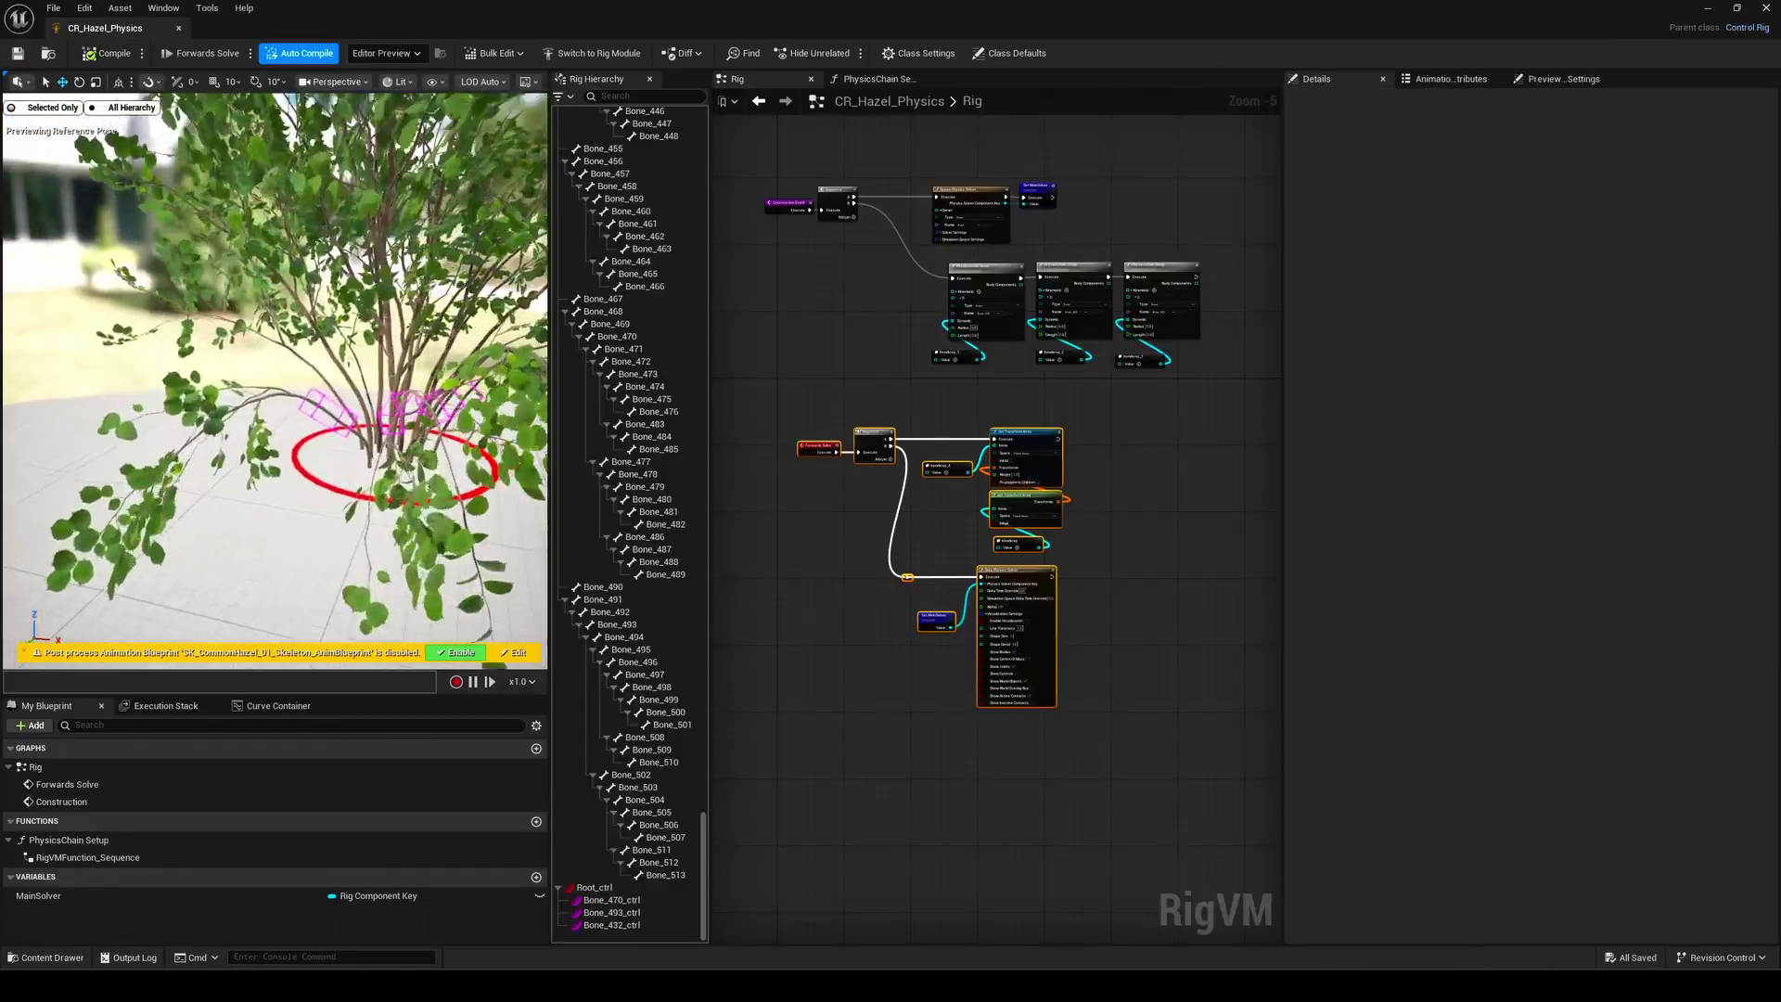
- Select Bone_470_ctrl, Bone_493_ctrl and Bone_432_ctrl in the CR_Hazel_Physics preview and activate rotation for them
right_click_drag(274, 380, 236, 408)
left_click_drag(390, 380, 307, 413)
key("w")
left_click(290, 341, "shift")
left_click(317, 371, "shift")
left_click_drag(293, 345, 343, 357, "alt")
key("e")
- Turn on Enable Visualization in the Step Physics Solver node of the CR_Hazel_Physics rig graph
scroll(1046, 607, "up", 5)
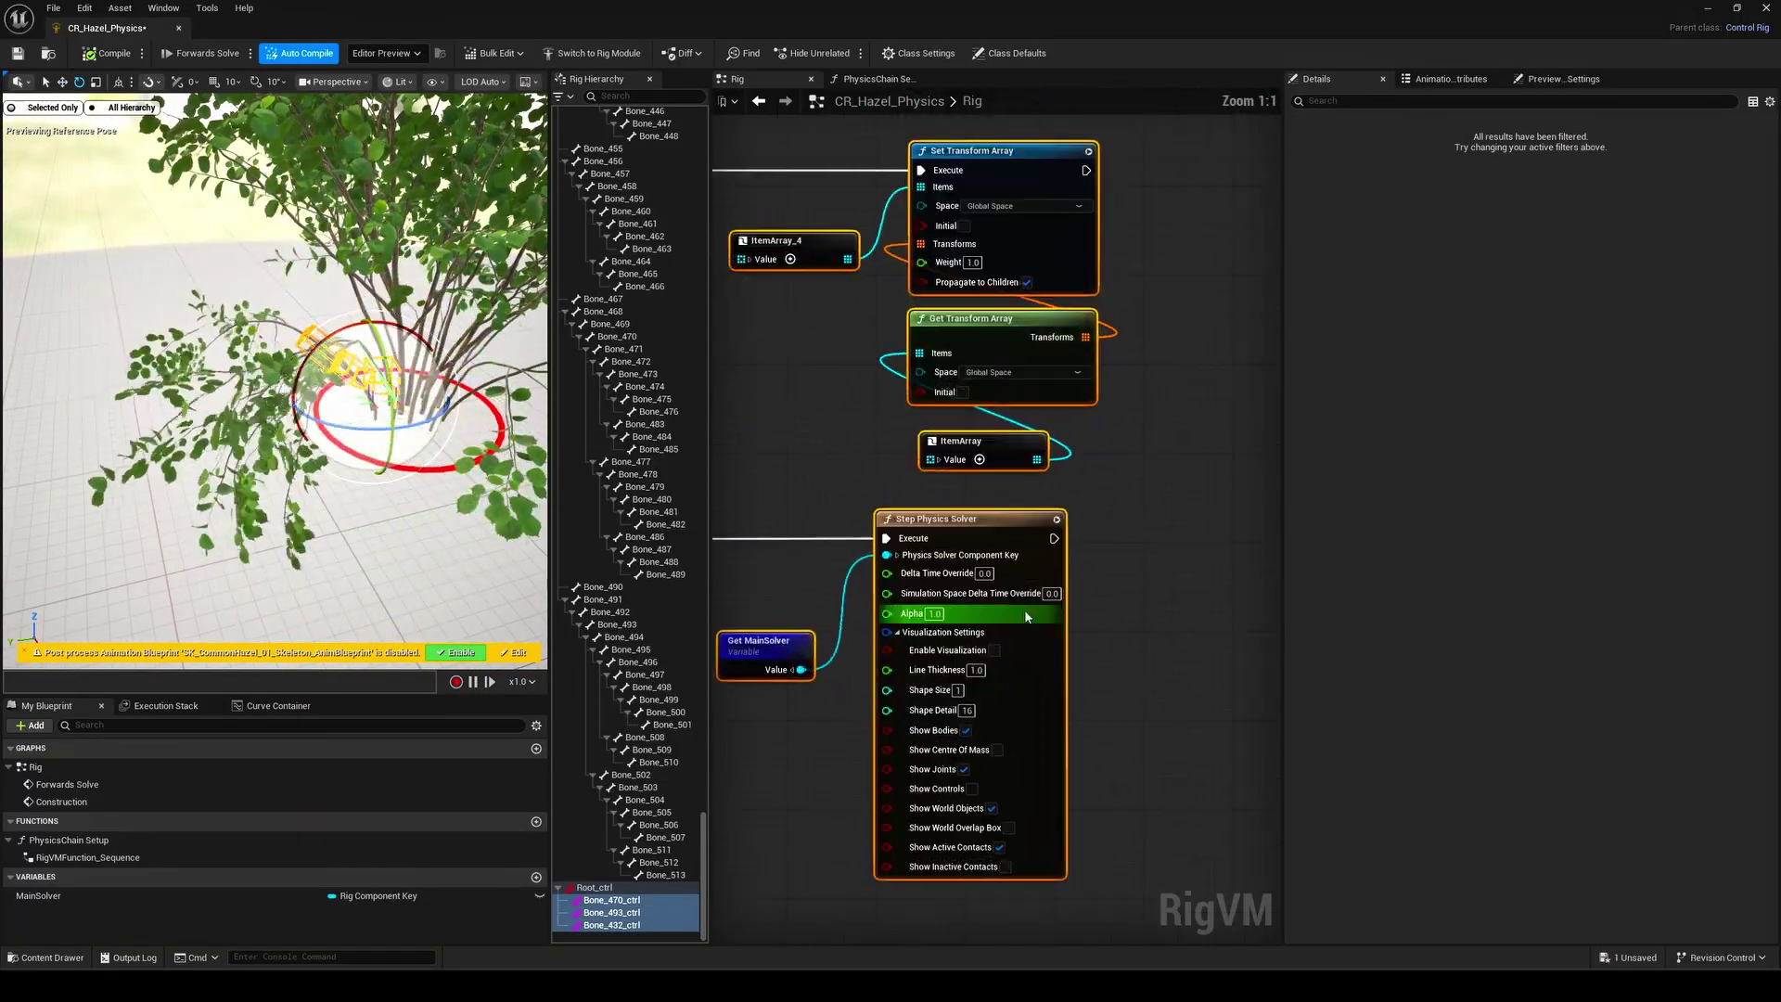
left_click(995, 650)
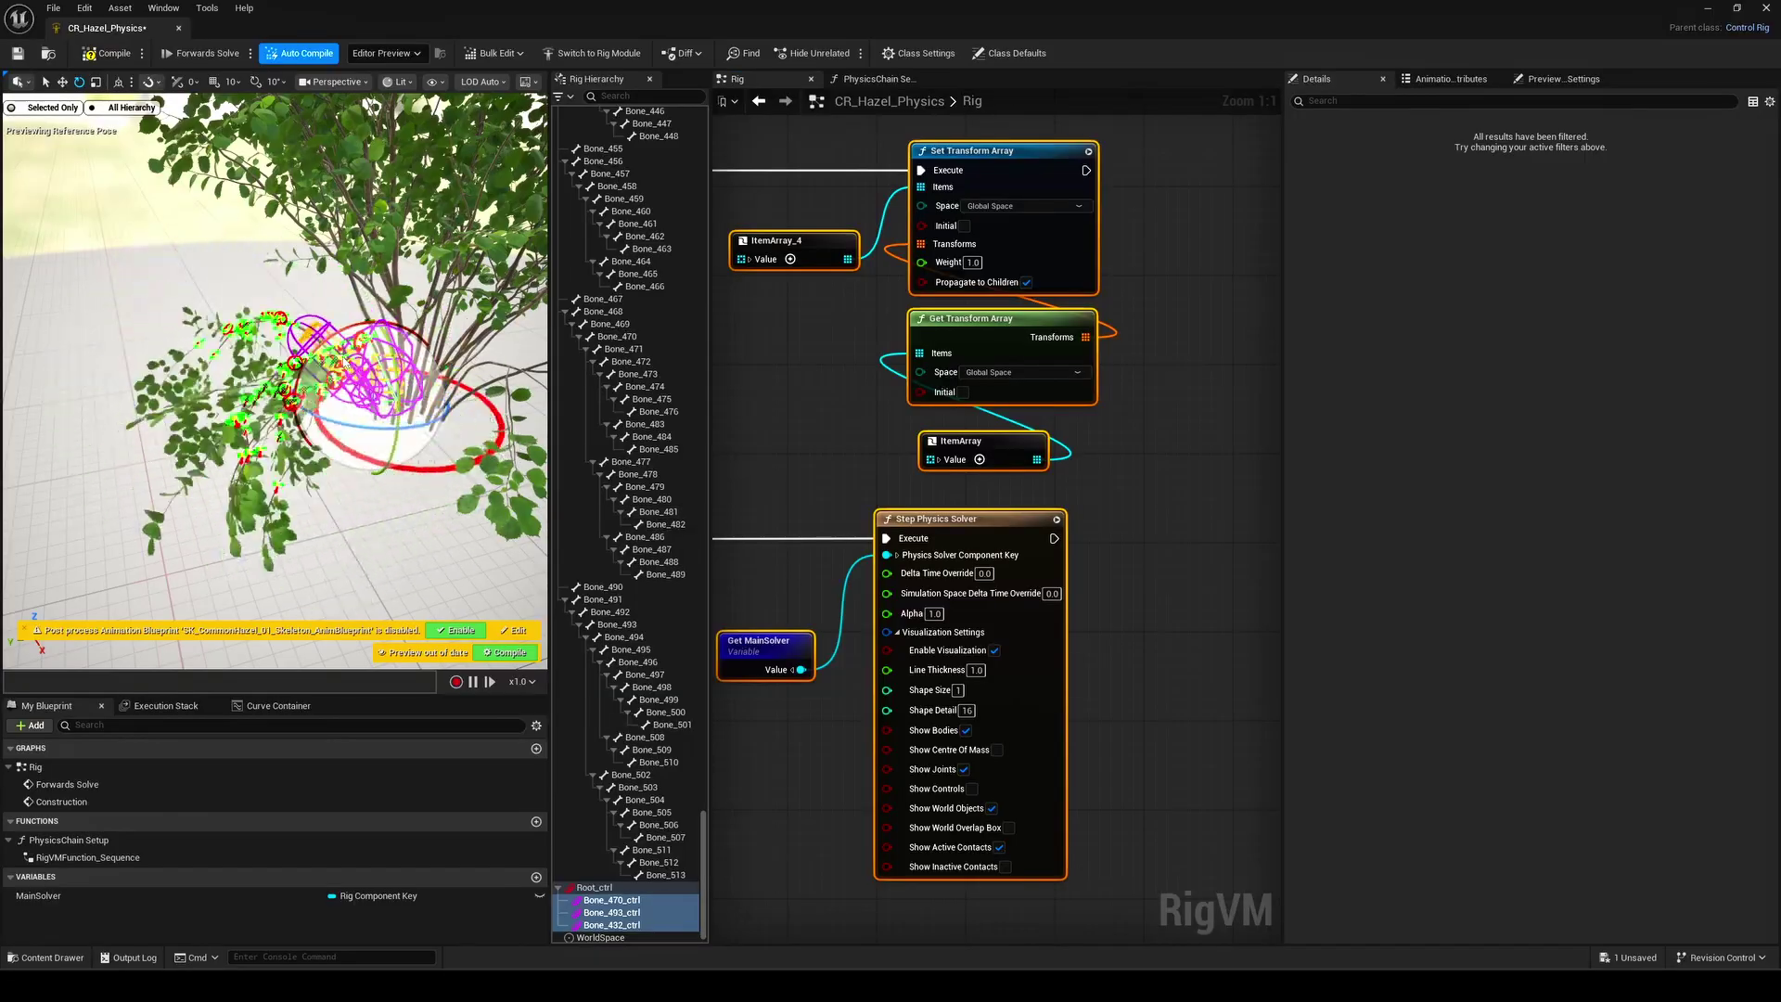